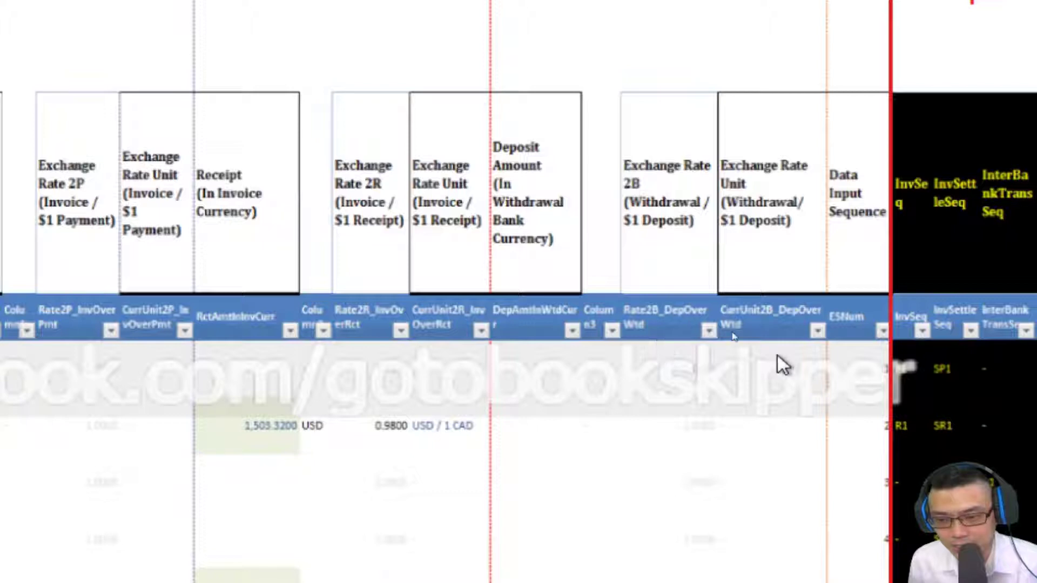
Switch to the multiLangTemp workbook in Excel and insert a blank column before trans_first_cell on the mybookkeep sheet.
key(super+minus)
click(207, 572)
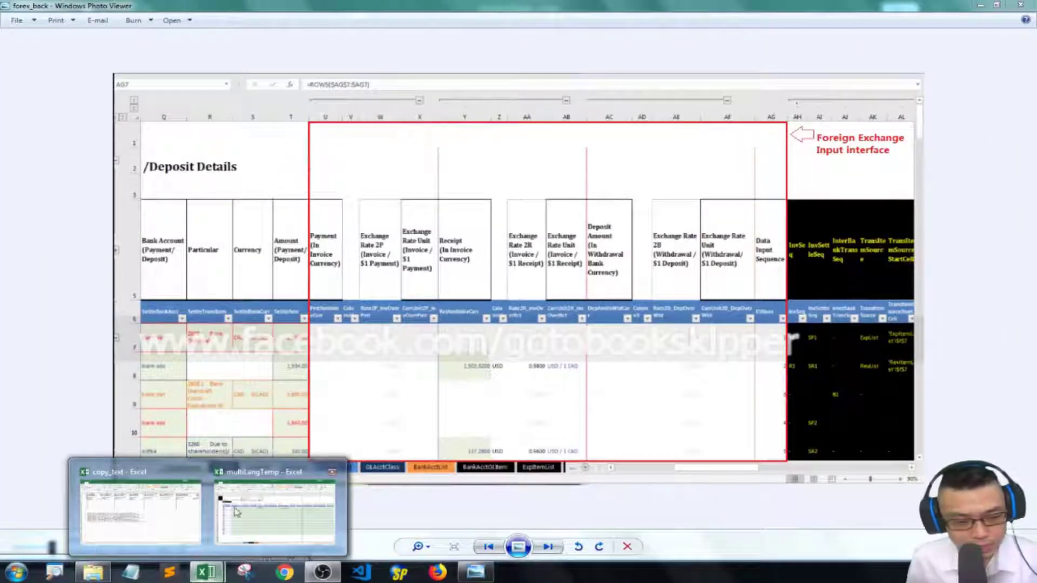
click(278, 513)
click(893, 199)
key(Right)
key(Right)
key(Right)
key(Right)
key(Right)
key(Right)
key(Right)
key(Right)
key(Right)
key(Right)
key(Right)
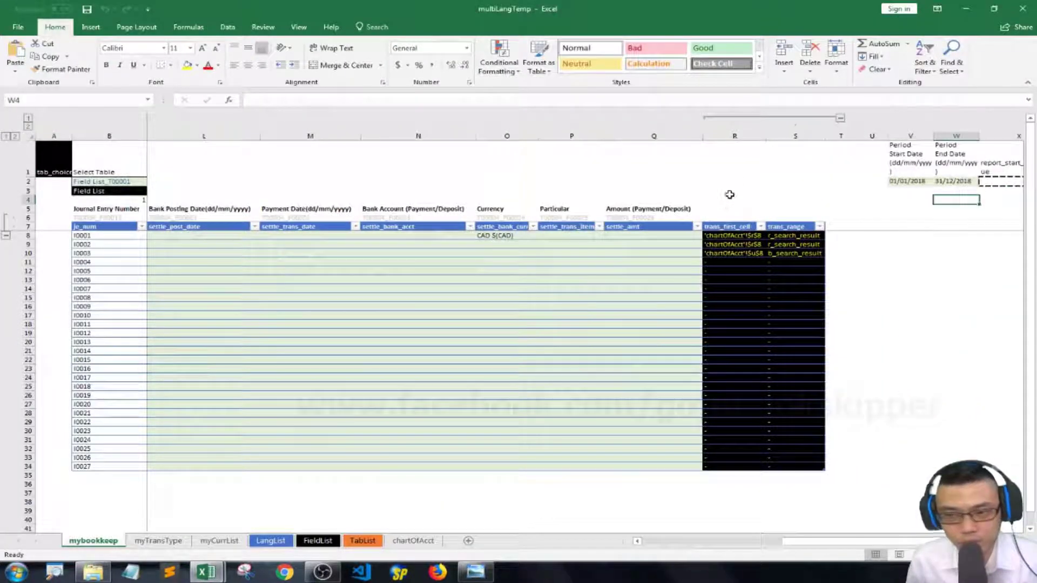
key(Right)
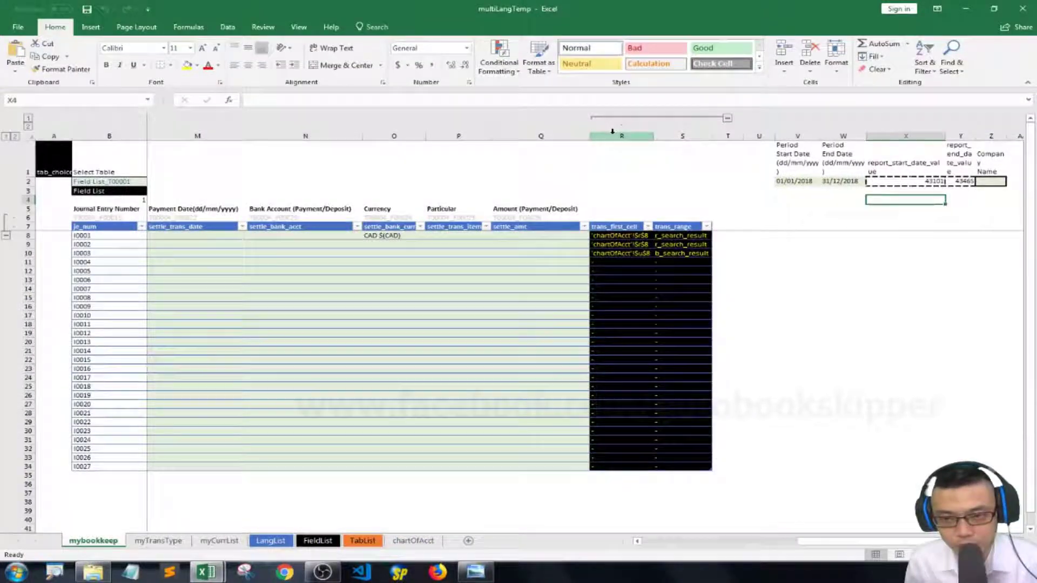
right_click(612, 131)
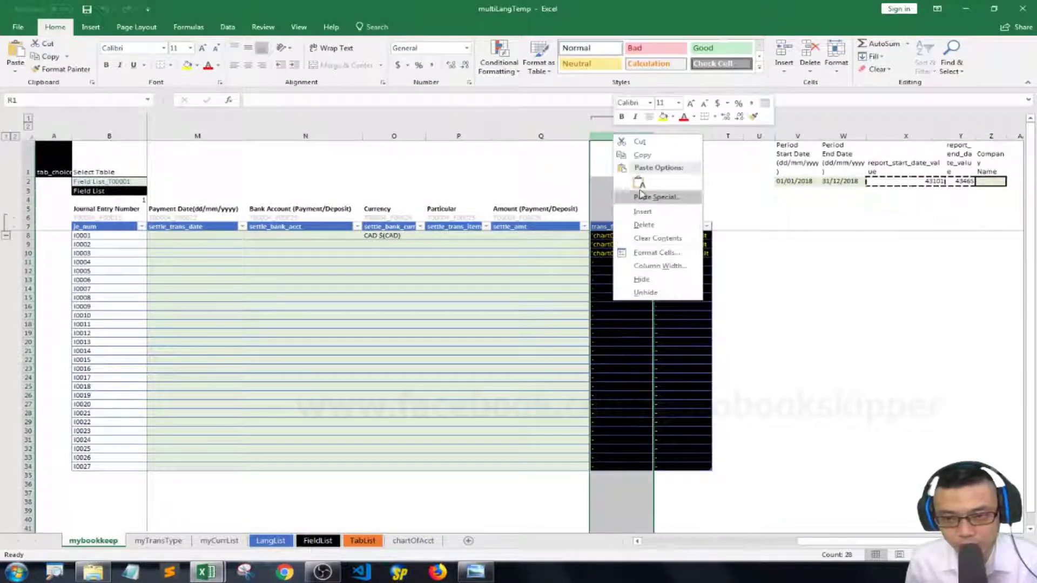
click(641, 209)
click(641, 205)
Format cells R2:R34 of the new column with a white fill and a black left border.
key(Up)
key(Up)
key(Up)
key(Down)
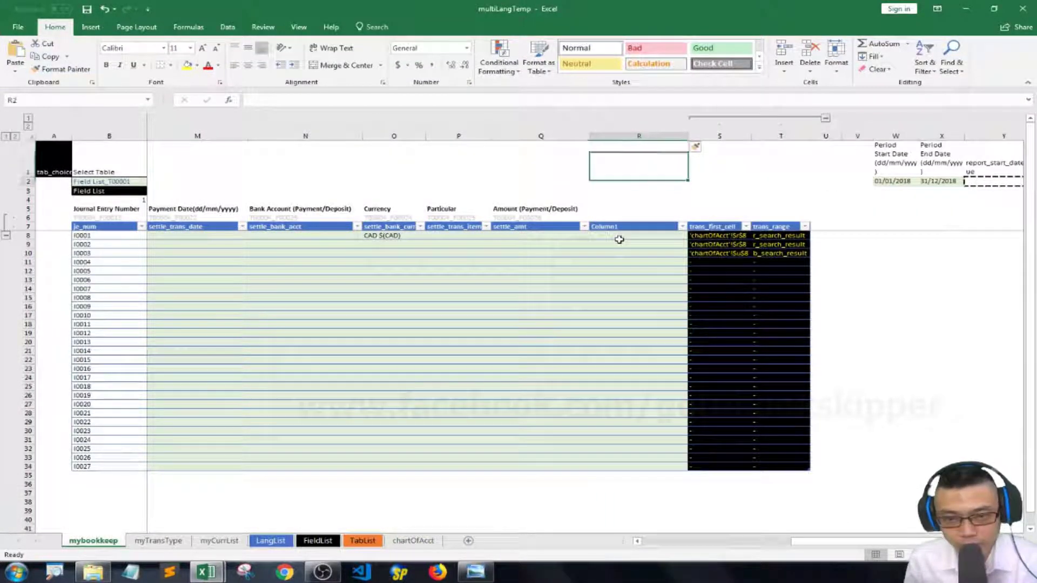
key(shift+Down)
key(shift+Down)
key(shift+Down)
key(shift+Down)
key(shift+Down)
key(ctrl+shift+Down)
key(ctrl+1)
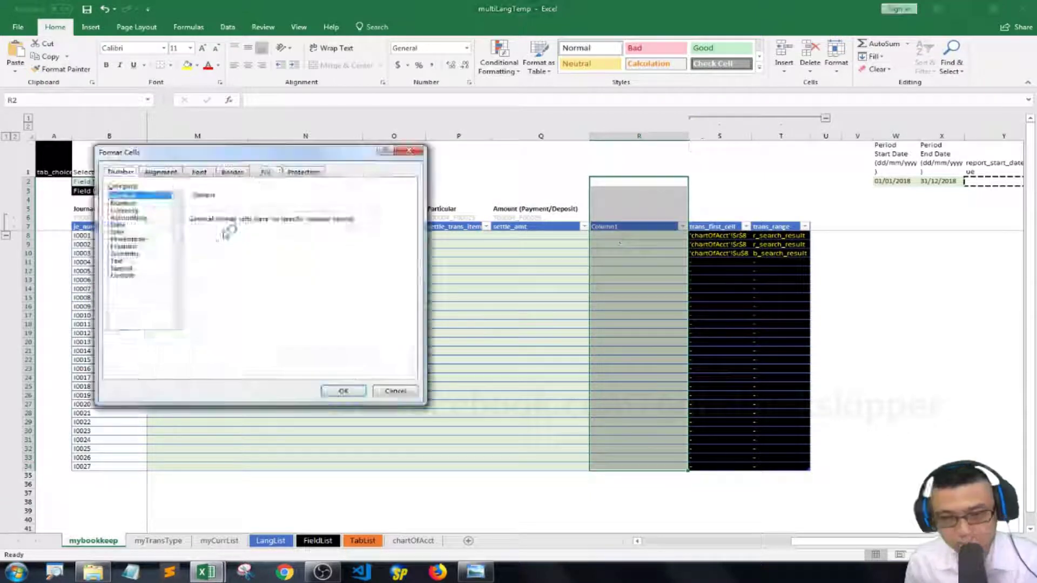
click(120, 213)
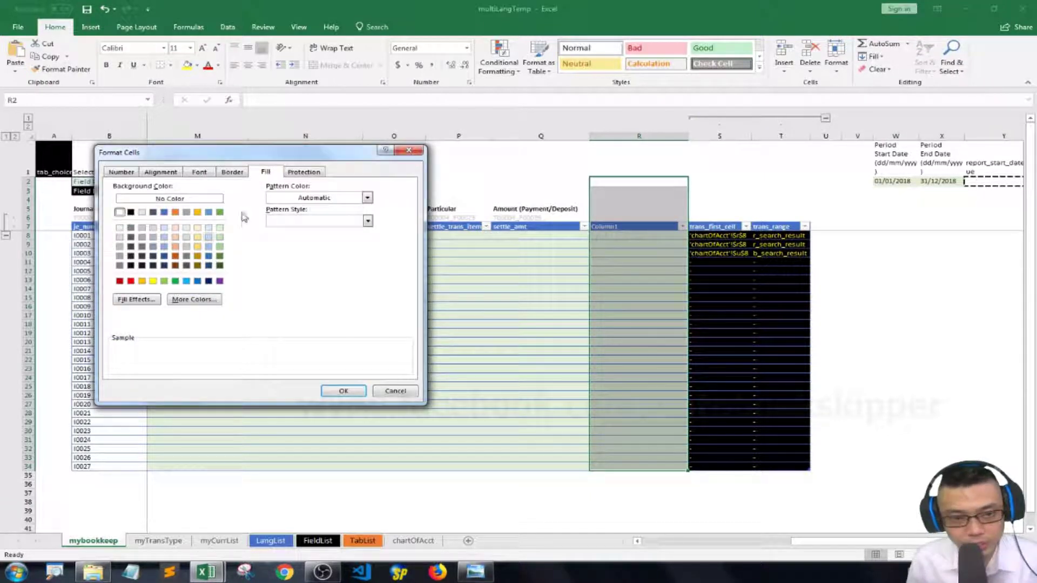
click(231, 172)
click(239, 257)
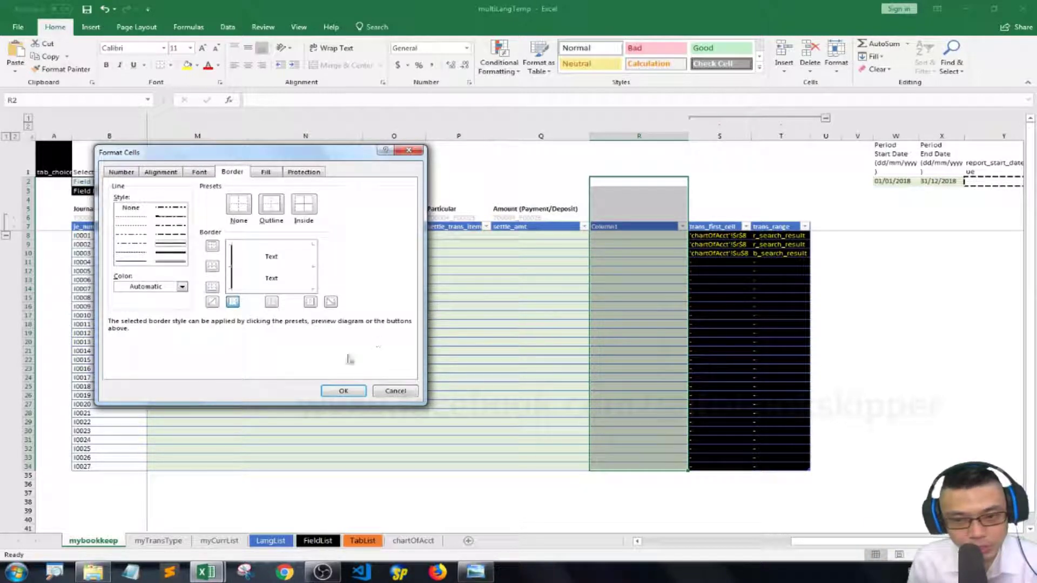
click(345, 390)
Rename the new column's table header in R7 to whatever.
key(Down)
key(Down)
key(Down)
key(Down)
key(Down)
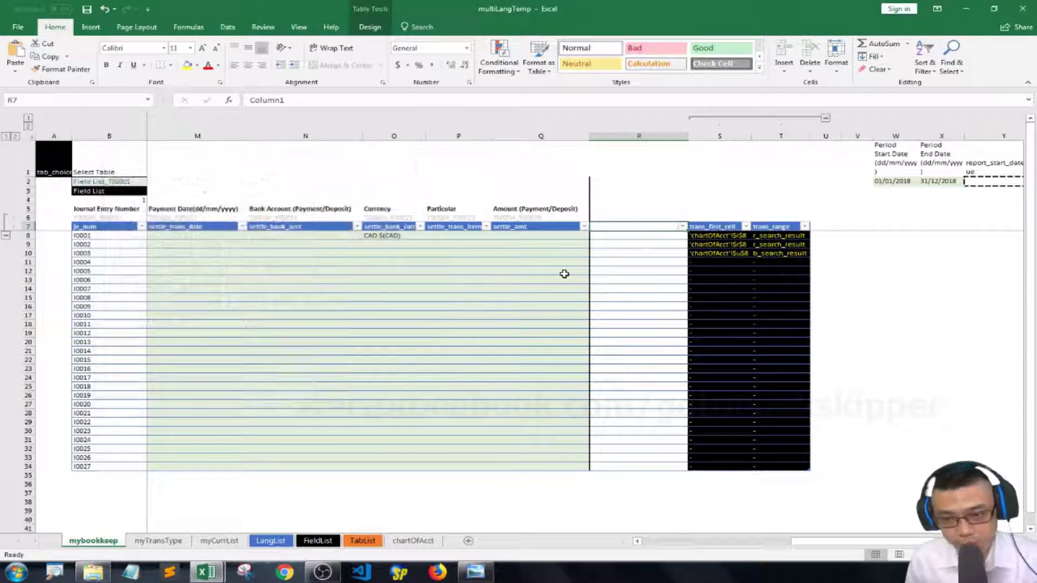
text(whatever)
key(Return)
Insert a second blank column before the trans_first_cell column and autofit the widths of columns R and S.
right_click(706, 137)
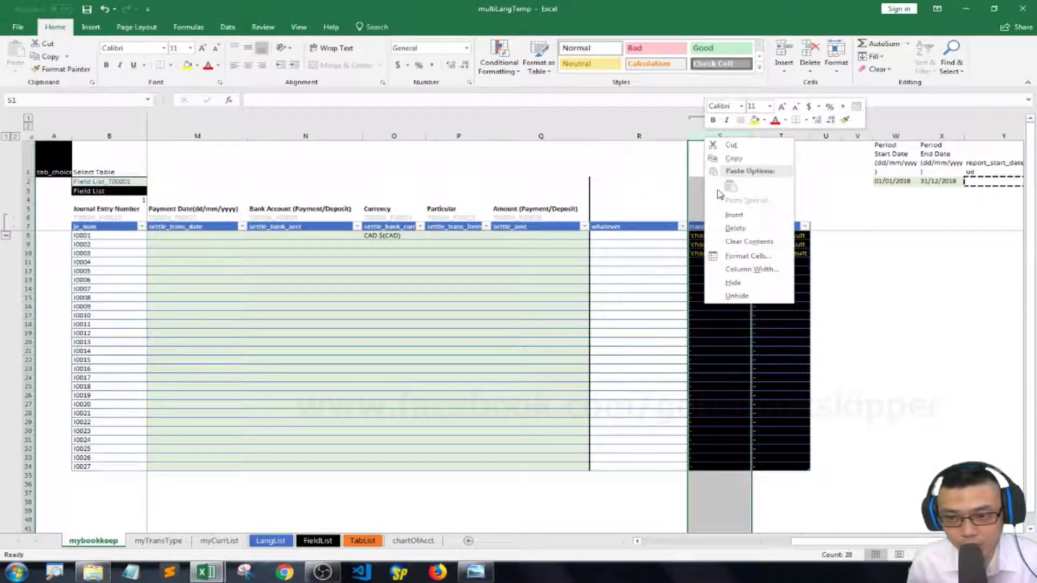
click(736, 216)
key(Down)
key(Down)
key(Down)
key(Down)
key(Down)
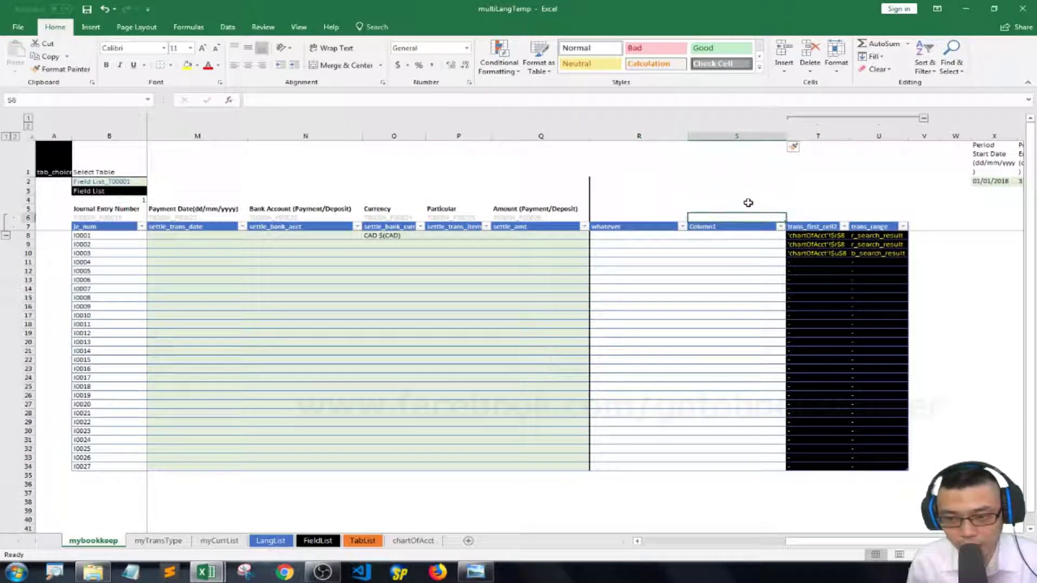
double_click(688, 136)
double_click(732, 136)
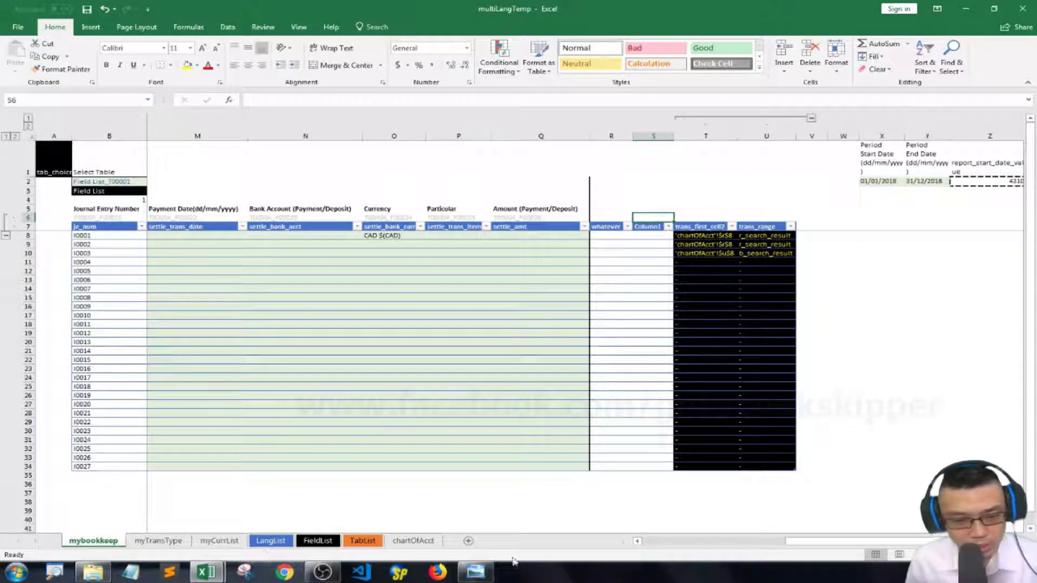
Check the forex_back reference picture, return to multiLangTemp and insert two more blank columns after column S.
click(476, 572)
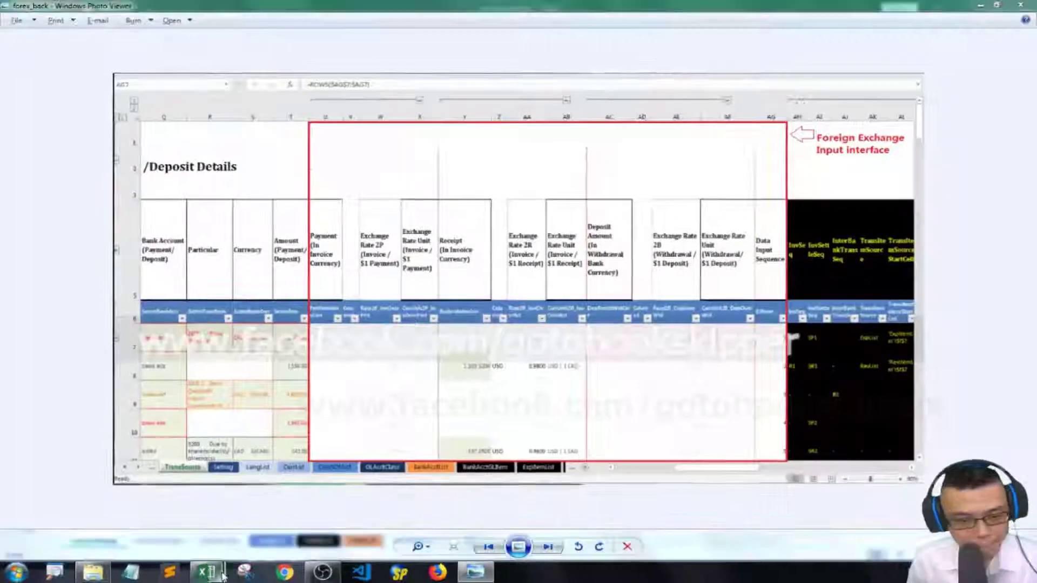
click(208, 573)
click(141, 496)
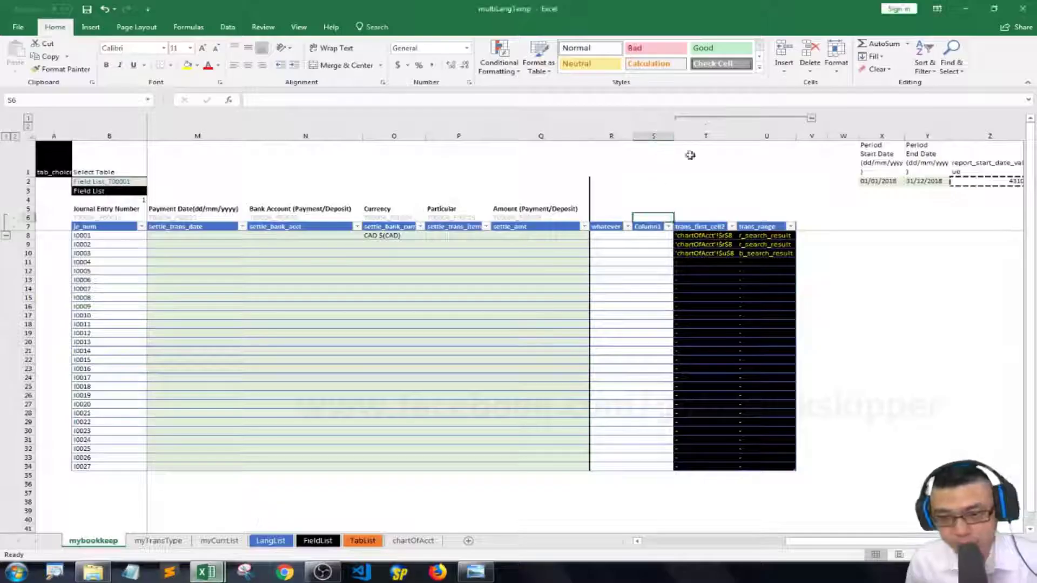
right_click(693, 136)
click(731, 209)
right_click(727, 137)
click(747, 212)
click(693, 226)
key(Left)
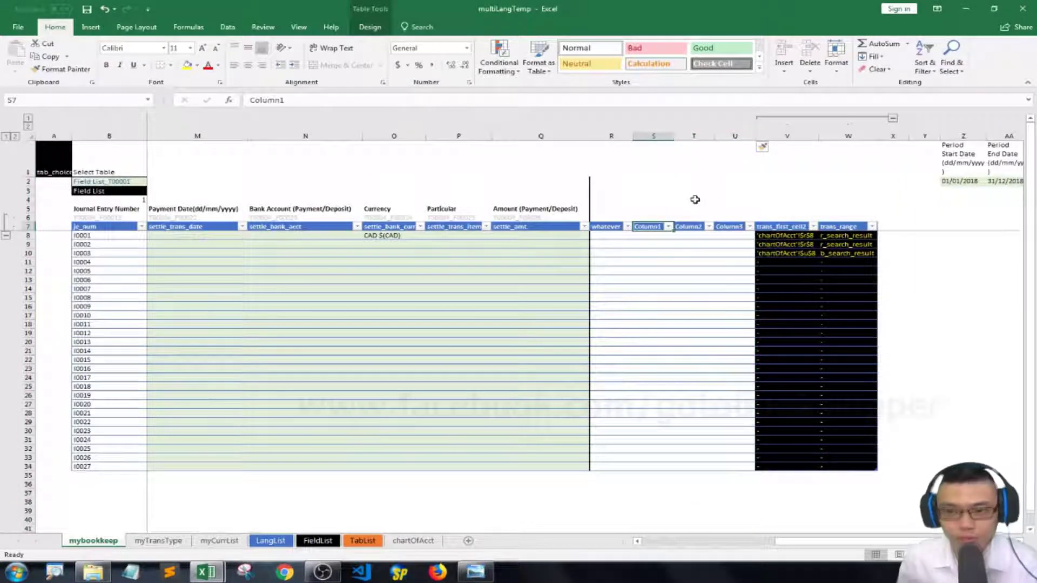
Try to insert copies of columns R:U before the black trans_first_cell column.
drag(611, 136, 724, 143)
key(ctrl+c)
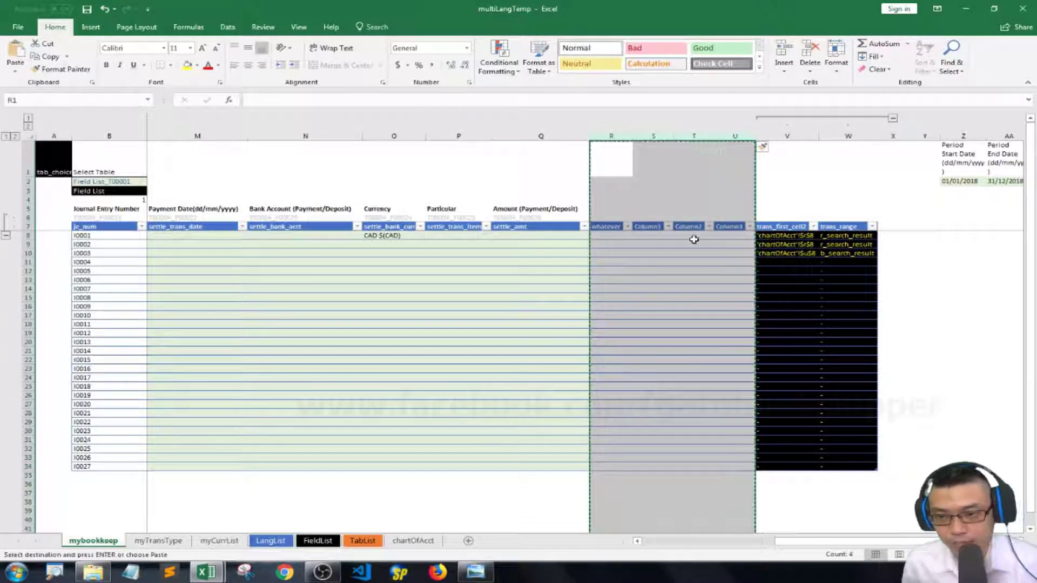
right_click(772, 137)
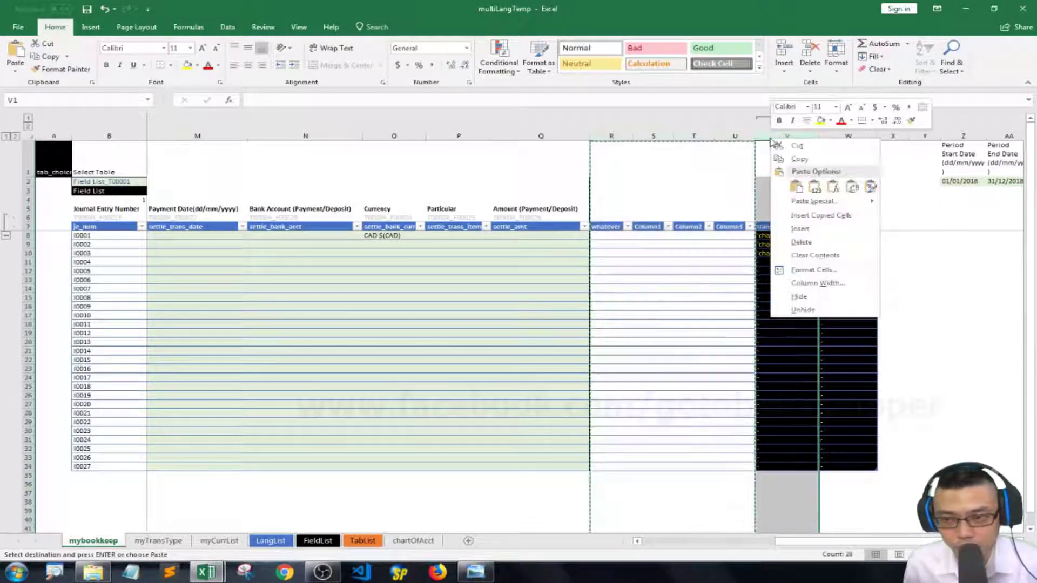
click(793, 216)
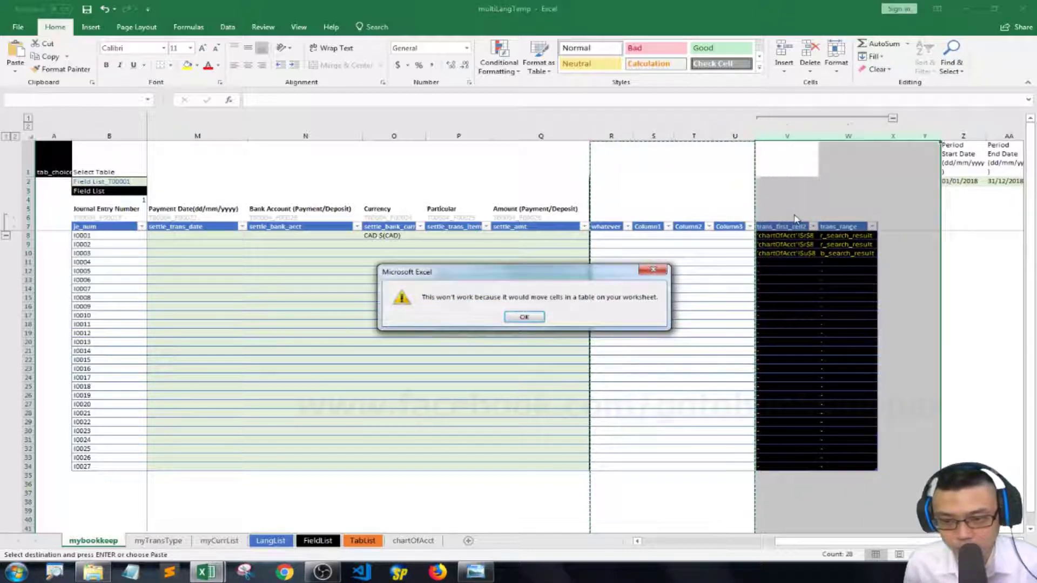
key(Return)
key(Left)
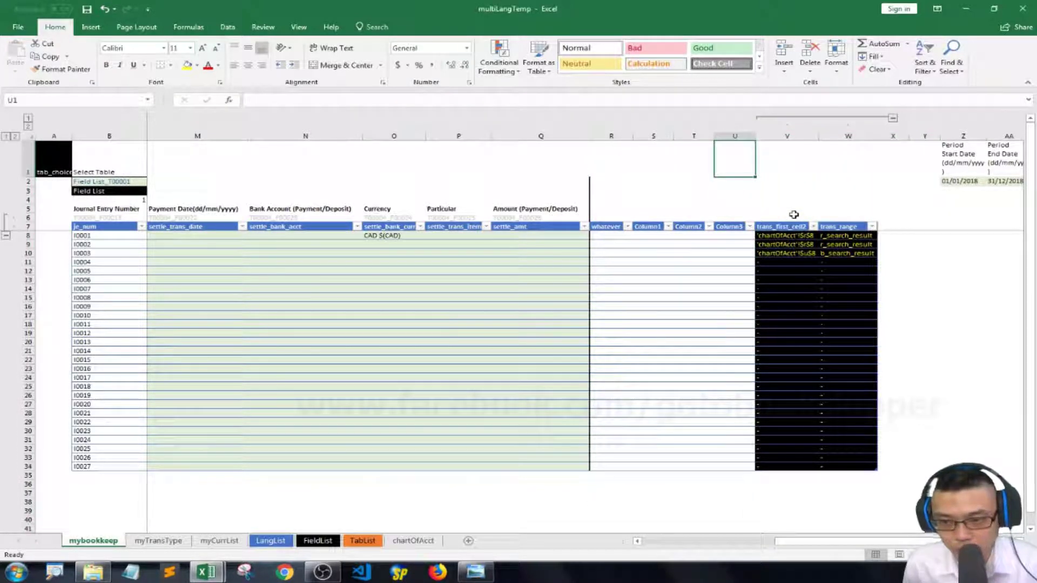
Insert four blank columns, V to Y, between column U and the black trans_first_cell column.
right_click(787, 136)
click(821, 195)
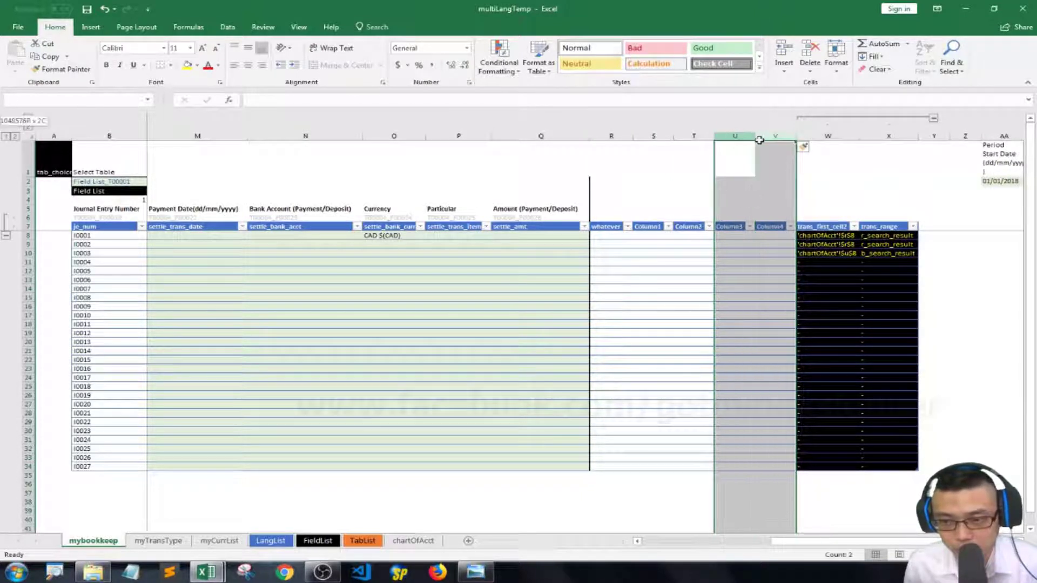
right_click(775, 136)
click(799, 195)
drag(788, 137, 804, 136)
right_click(805, 136)
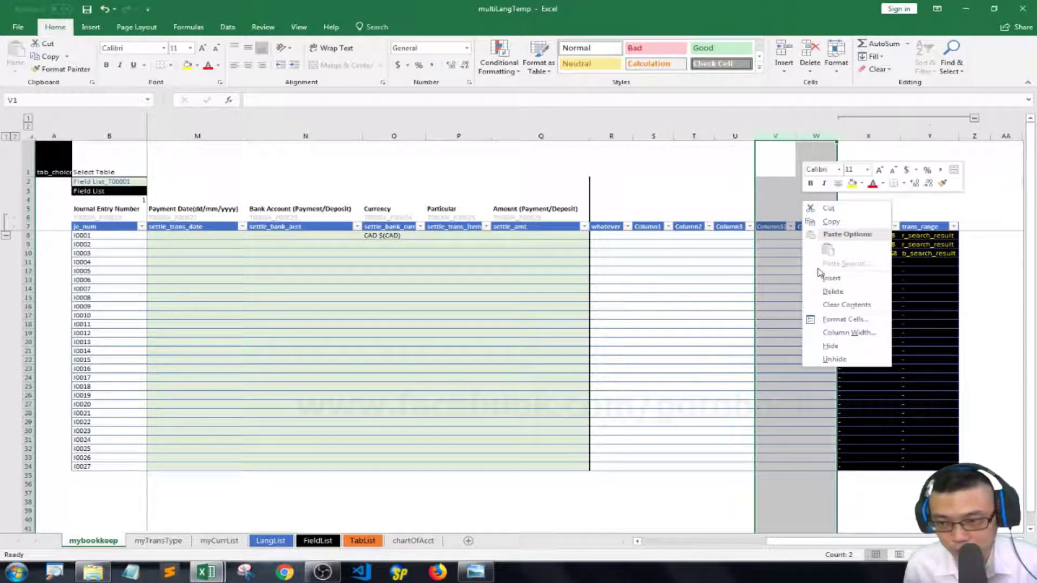
click(822, 277)
Add a black left border to V2:V34 to separate the second group of columns.
drag(786, 181, 778, 343)
key(ctrl+shift+Down)
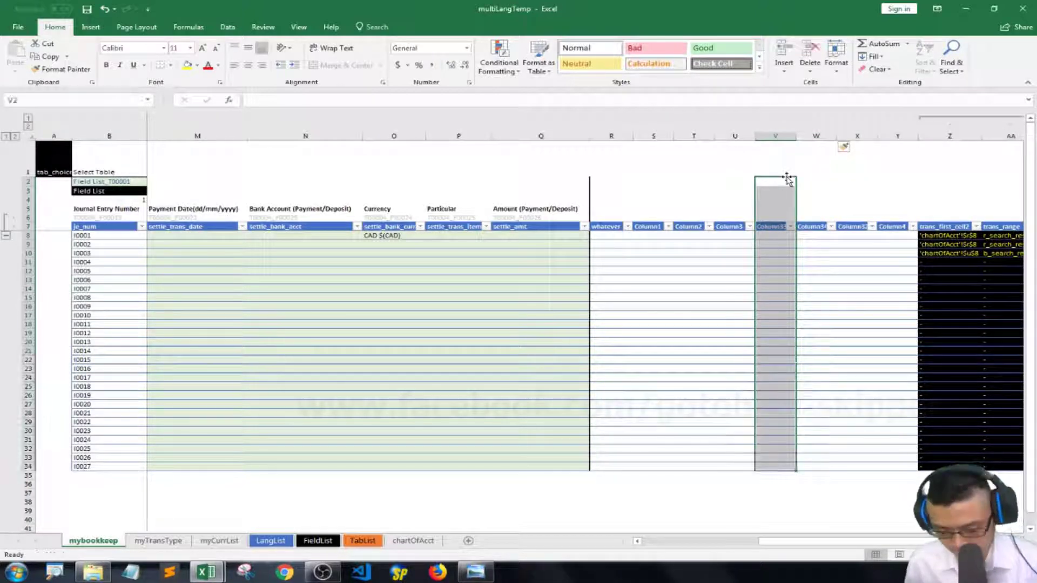
key(ctrl+1)
click(233, 302)
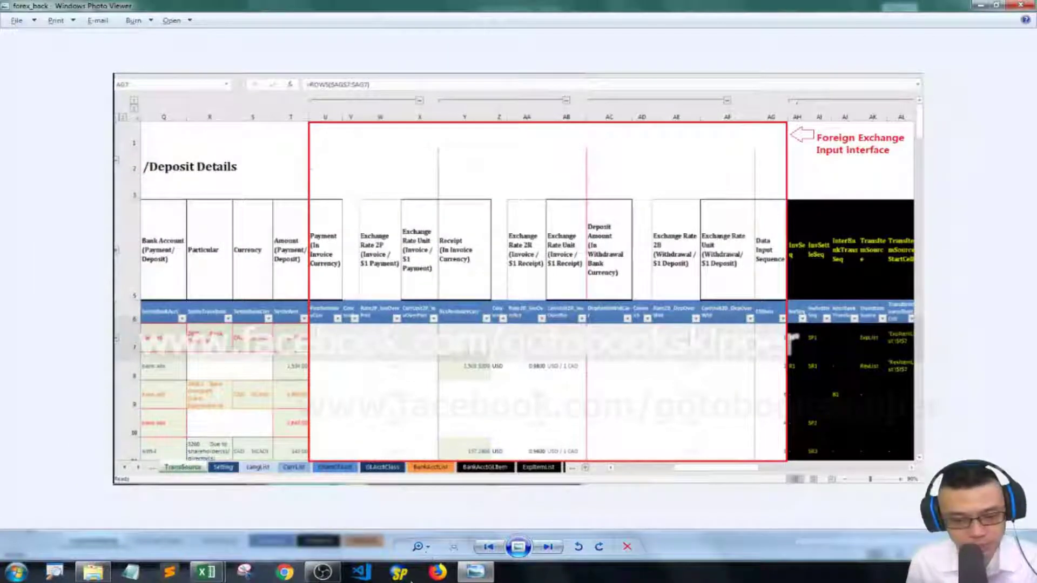
Return to the multiLangTemp workbook and insert four more blank columns at column W, first three and one more.
click(207, 572)
click(277, 509)
click(612, 137)
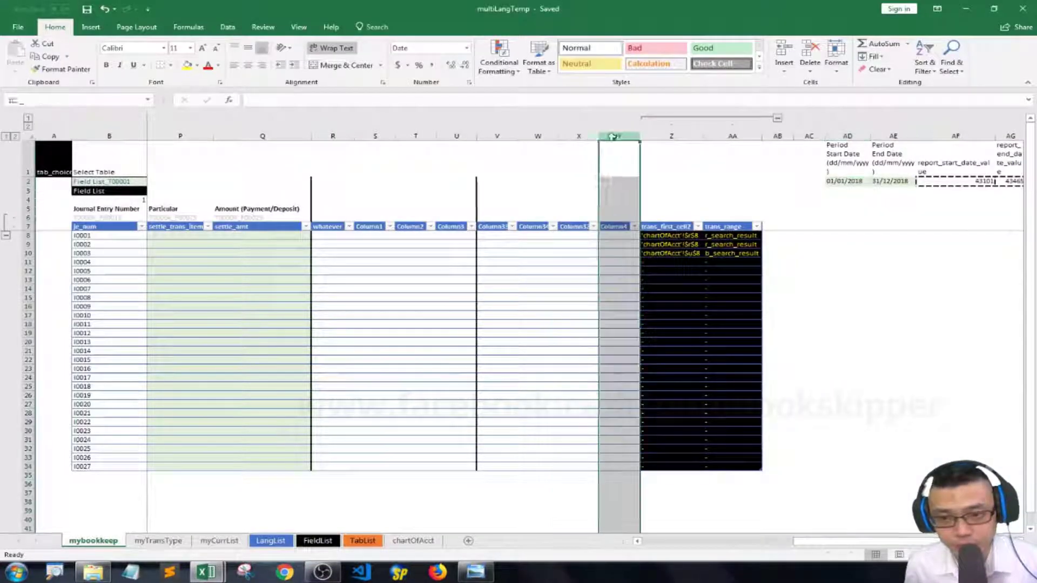
drag(612, 137, 540, 137)
right_click(543, 138)
click(574, 260)
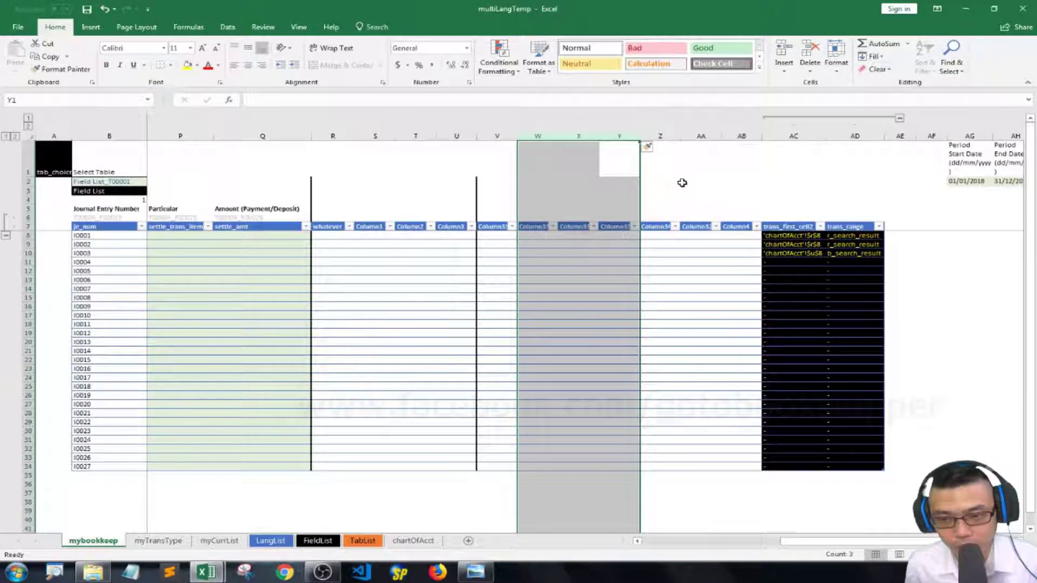
click(547, 135)
right_click(546, 136)
click(585, 212)
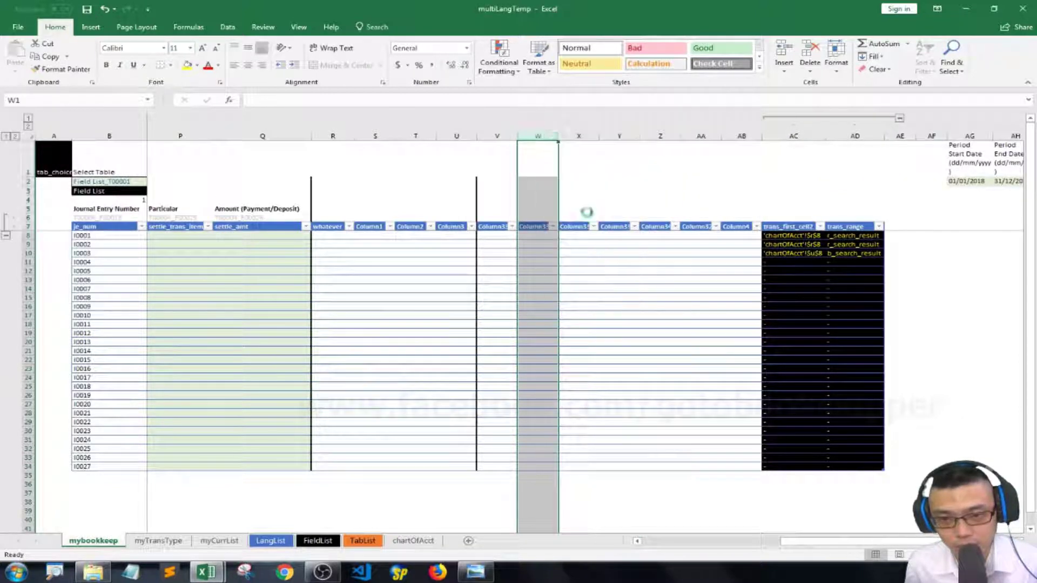
Add a black right border to Y2:Y34 to close off the second group of columns.
click(616, 183)
key(shift+Down)
key(shift+Down)
key(shift+Down)
key(shift+Down)
key(shift+Down)
key(shift+Down)
key(shift+Down)
key(shift+Down)
key(shift+Down)
key(shift+Down)
key(shift+Down)
key(shift+Down)
key(shift+Down)
key(shift+Down)
key(shift+Down)
key(shift+Down)
key(shift+Down)
key(shift+Down)
key(shift+Down)
key(shift+Down)
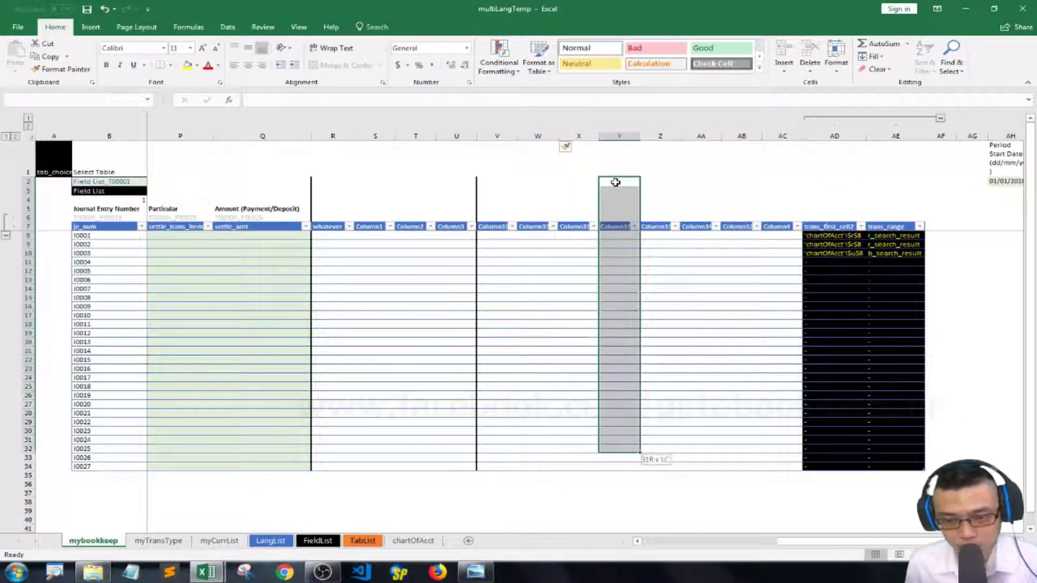
key(ctrl+1)
click(310, 301)
click(343, 390)
click(538, 190)
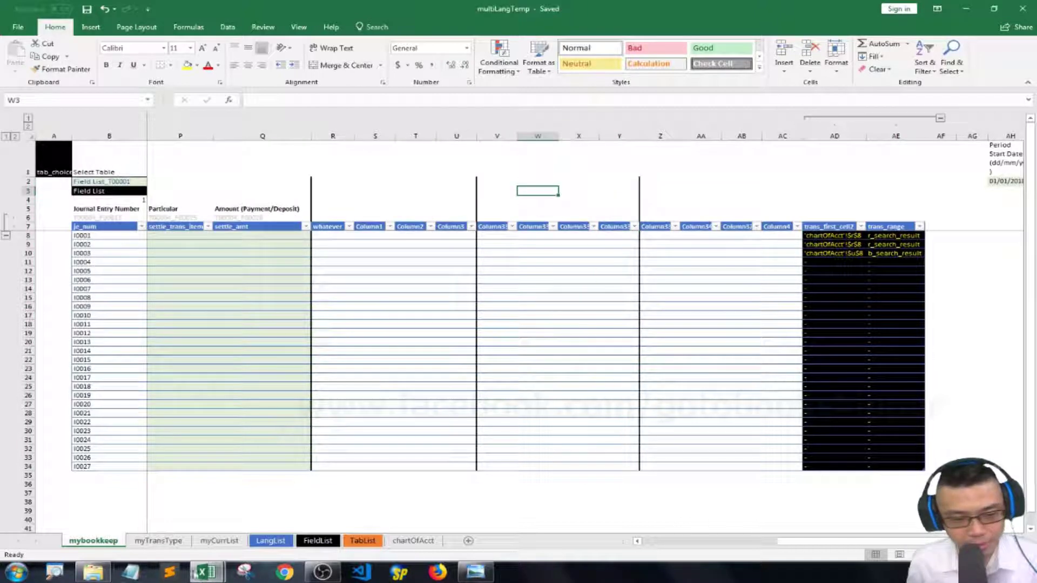
Switch to the copy_text workbook and copy the field name pmt_amt_inv_curr from cell C4 of the forex sheet.
mouse_move(196, 571)
click(259, 507)
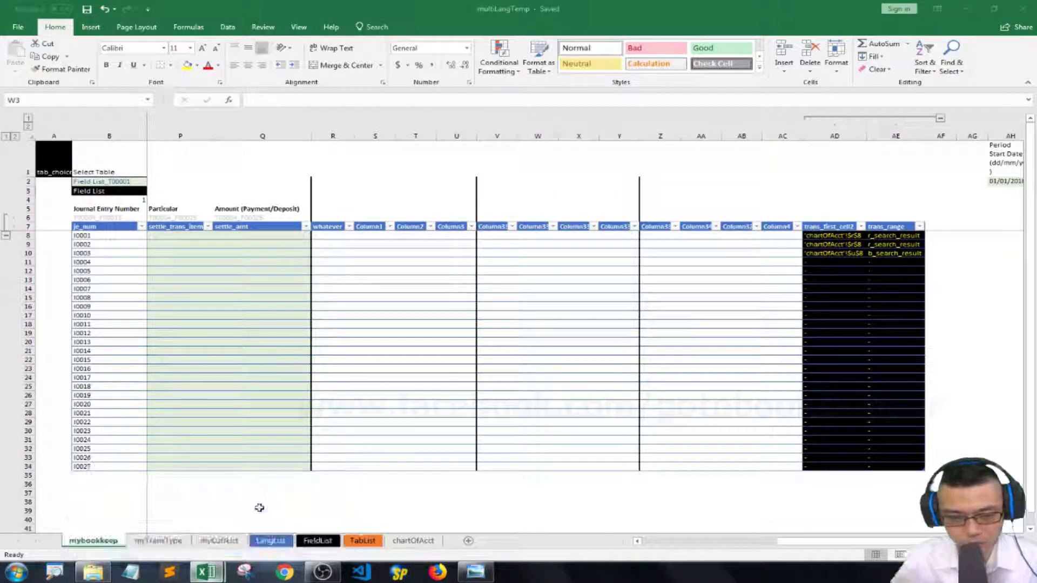
mouse_move(207, 571)
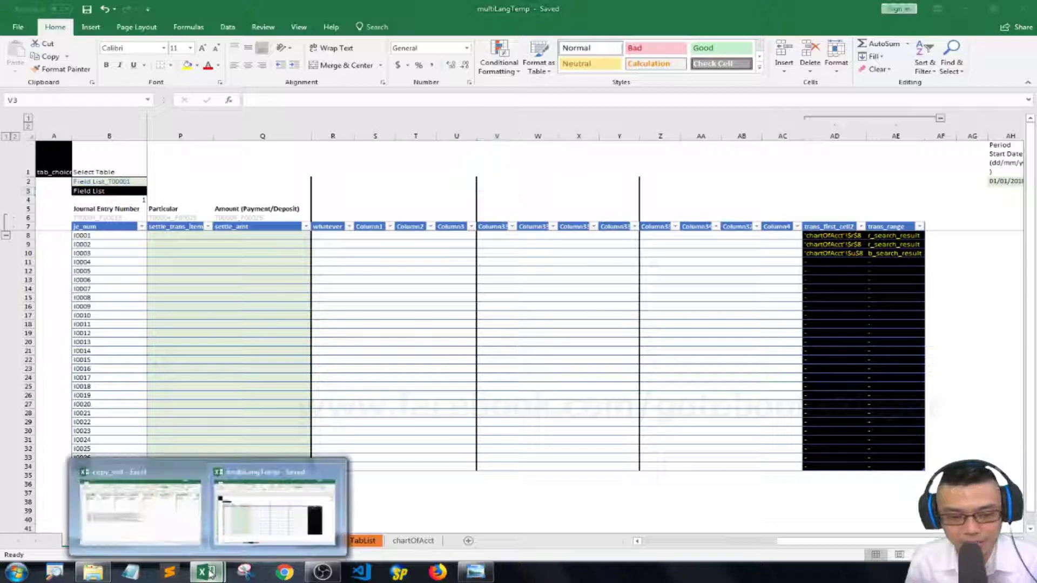
click(135, 502)
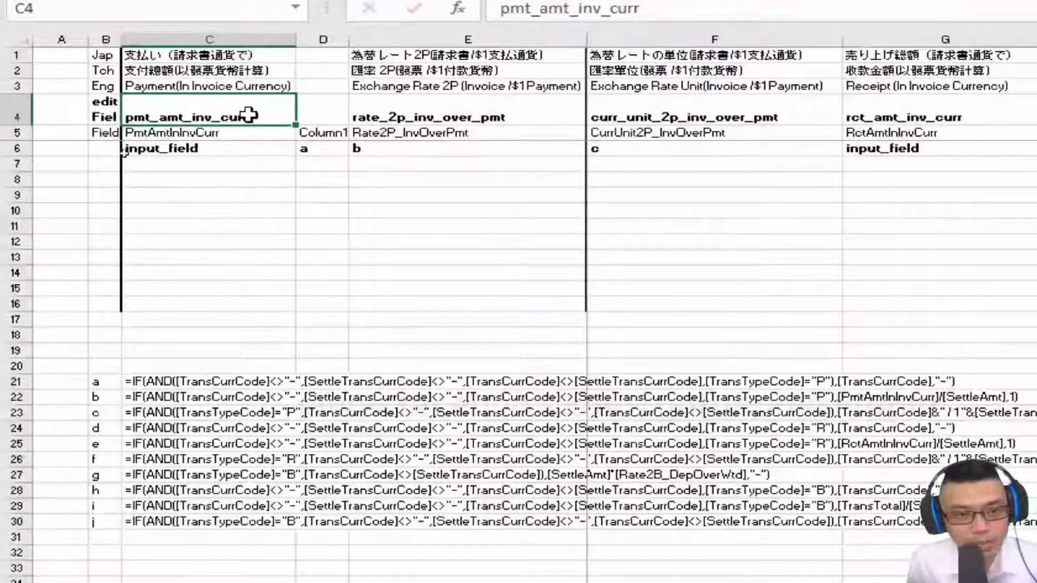
key(ctrl+c)
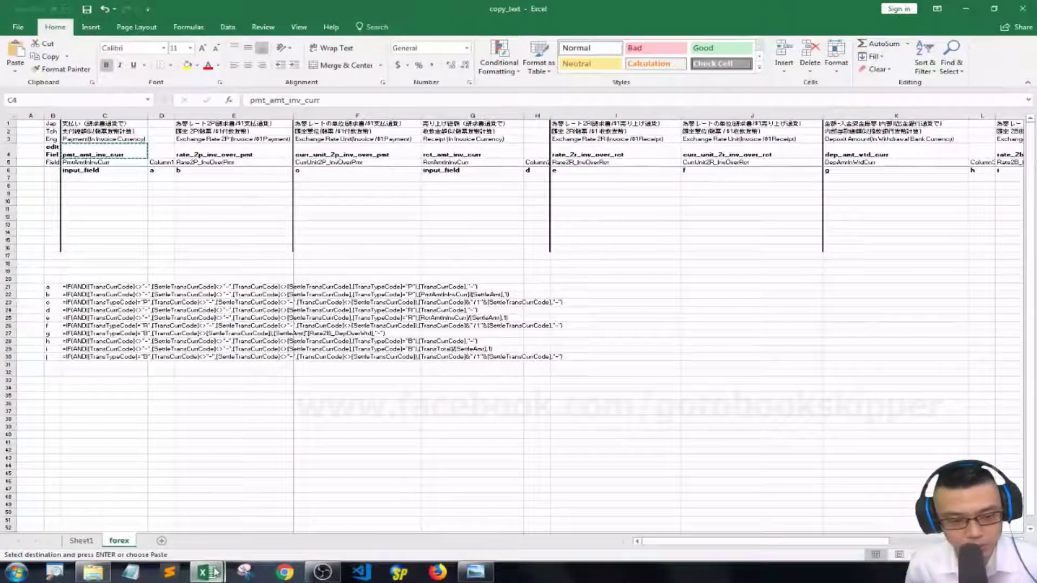
Return to the multiLangTemp workbook, paste pmt_amt_inv_curr as values into header cell R7, and fit column R to its content.
mouse_move(215, 572)
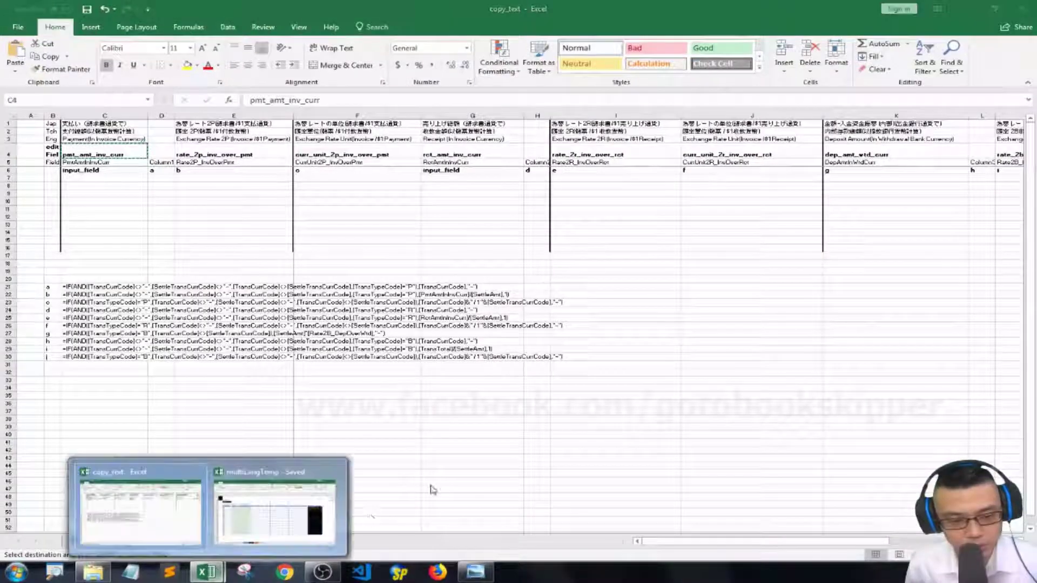
click(269, 492)
click(335, 226)
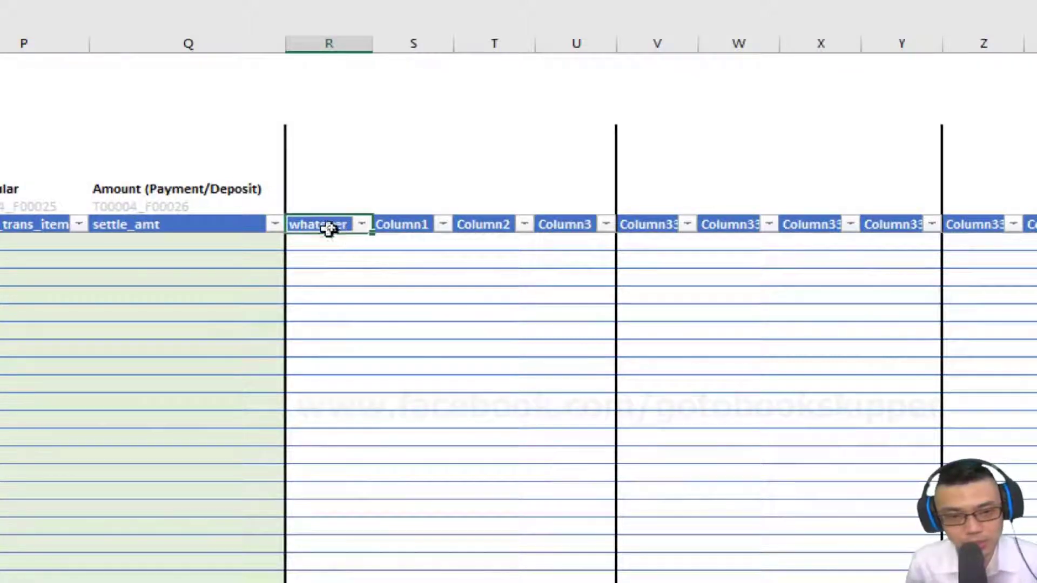
right_click(328, 228)
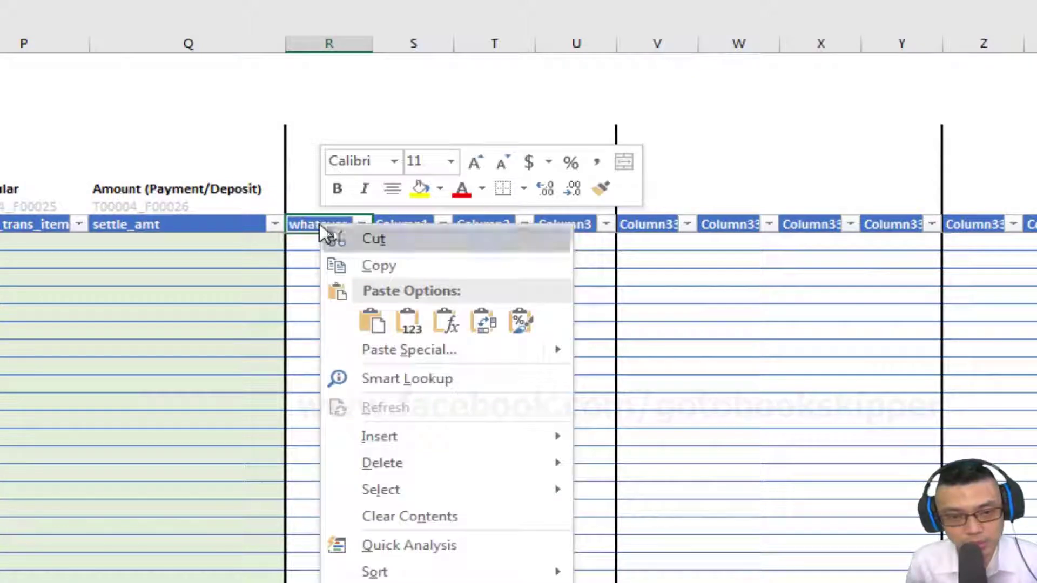
click(412, 329)
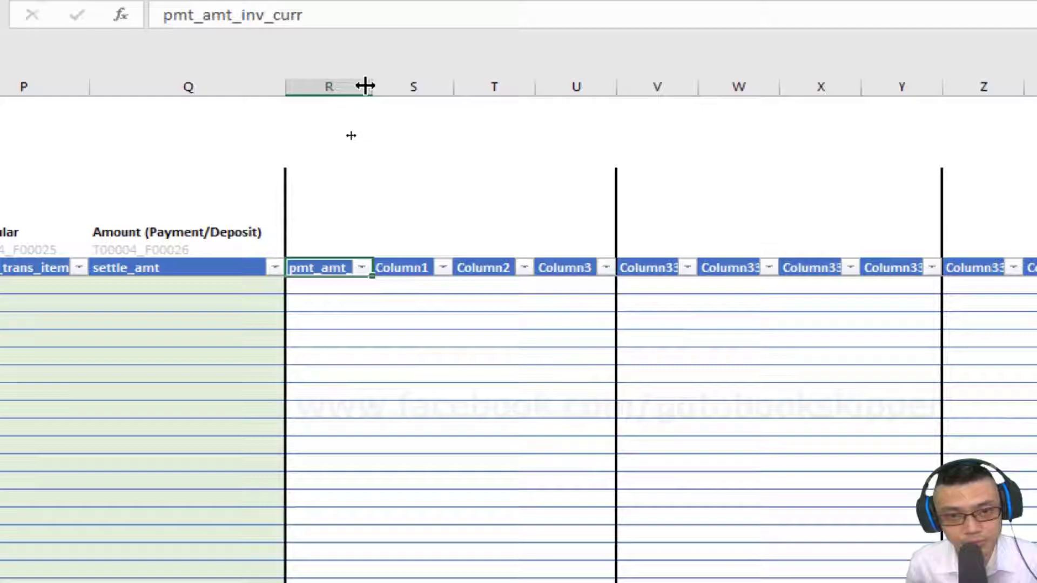
double_click(365, 86)
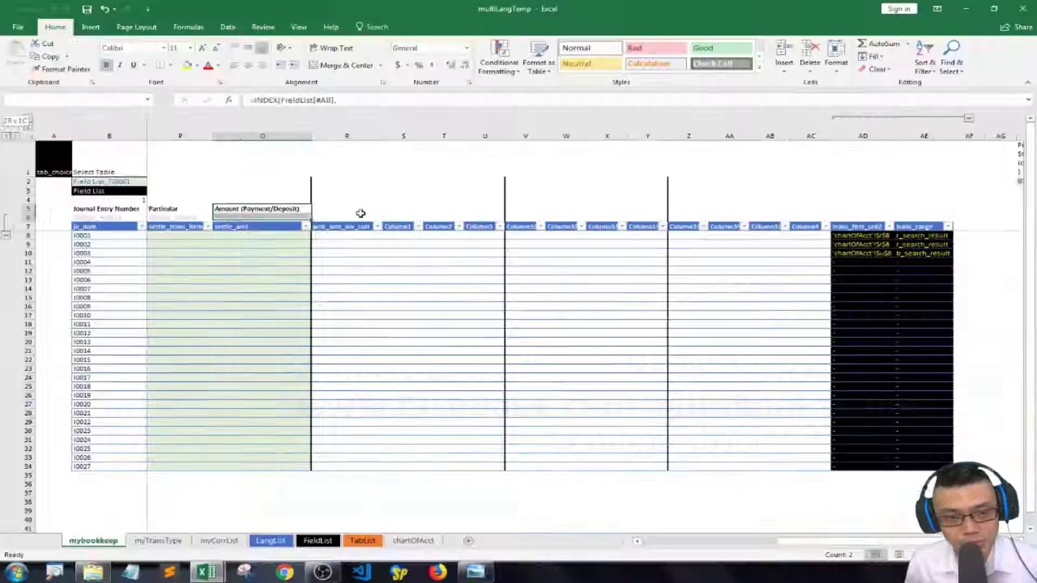
Copy the label formulas from Q5:Q6 and paste them as formulas into R5:R6 above the pmt_amt_inv_curr header.
click(357, 236)
right_click(351, 238)
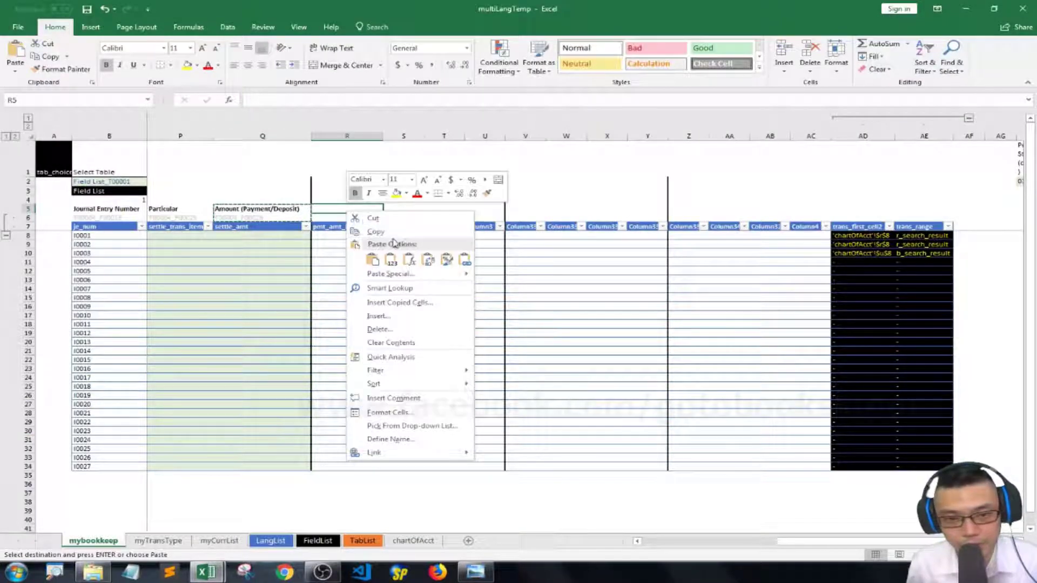
click(409, 260)
Copy pmt_amt_inv_curr from R7 into B66 of the FieldList sheet as values and set its table name to mybookkeep.
click(360, 229)
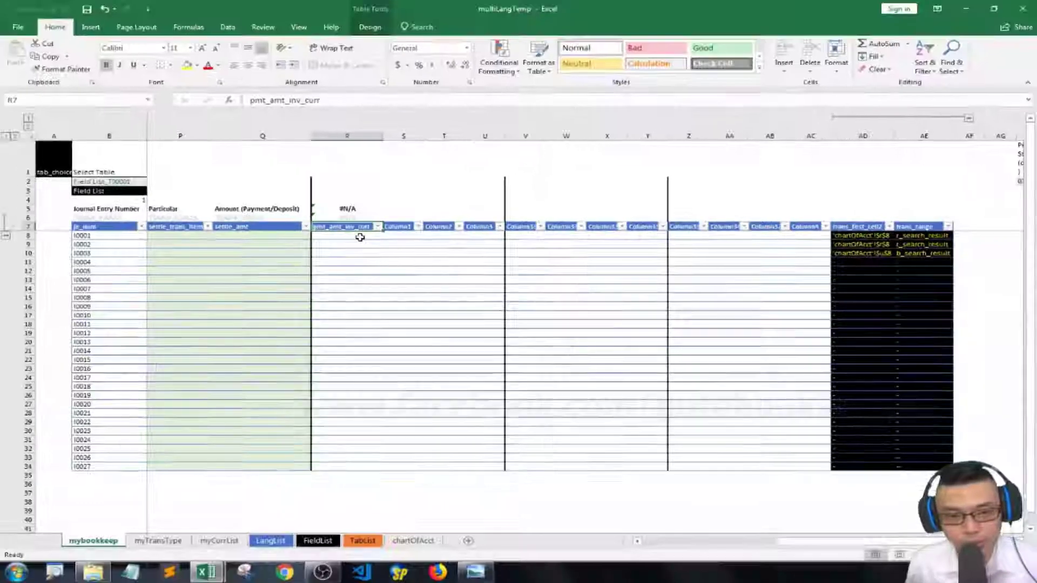
key(ctrl+c)
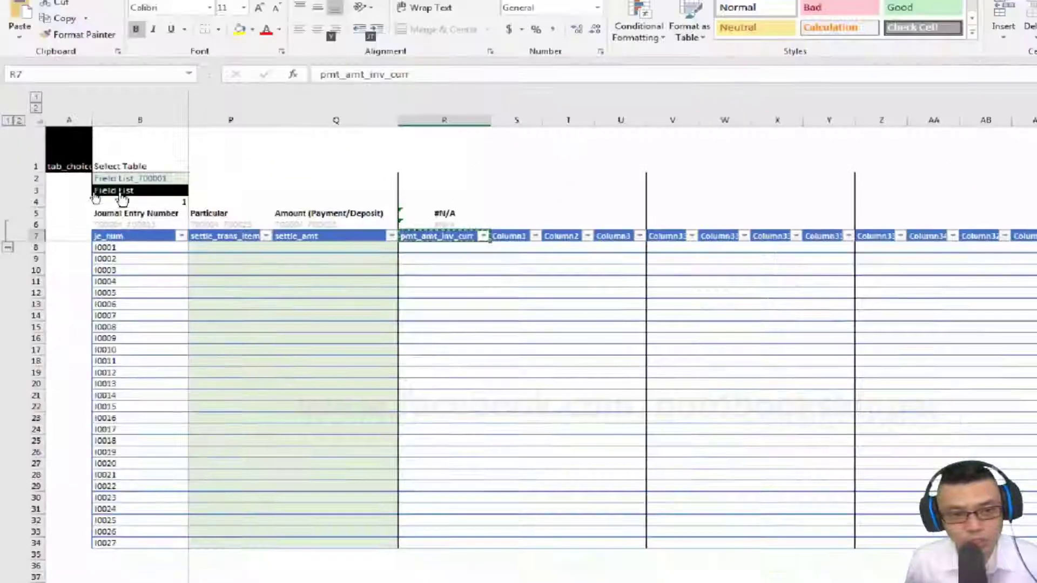
click(103, 192)
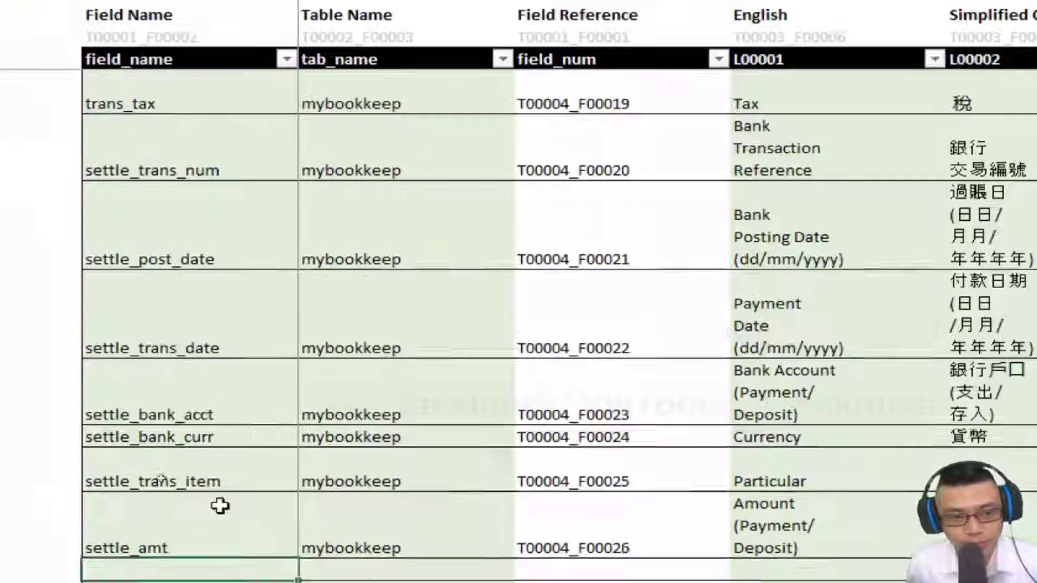
click(157, 451)
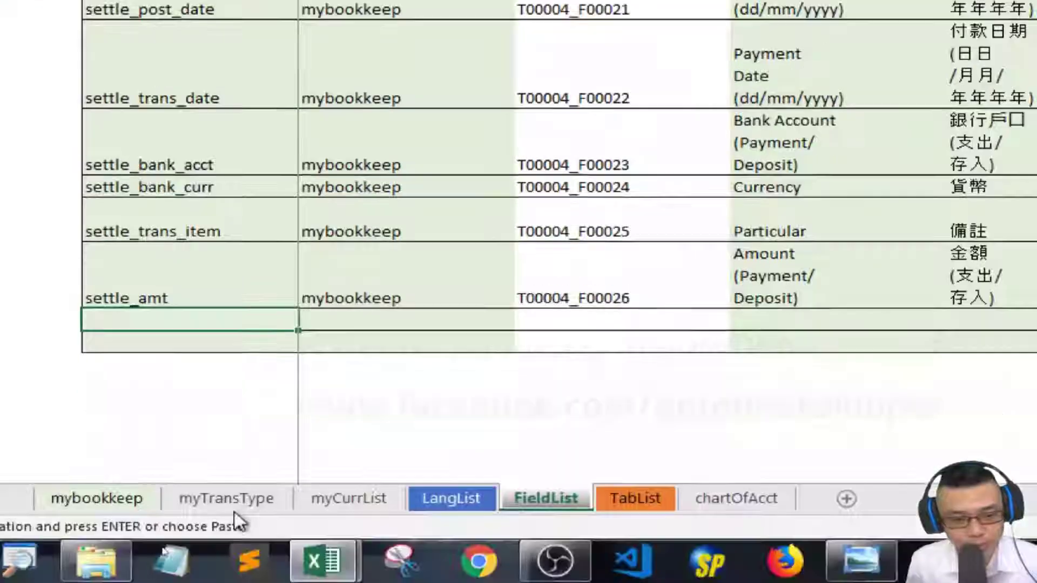
right_click(198, 324)
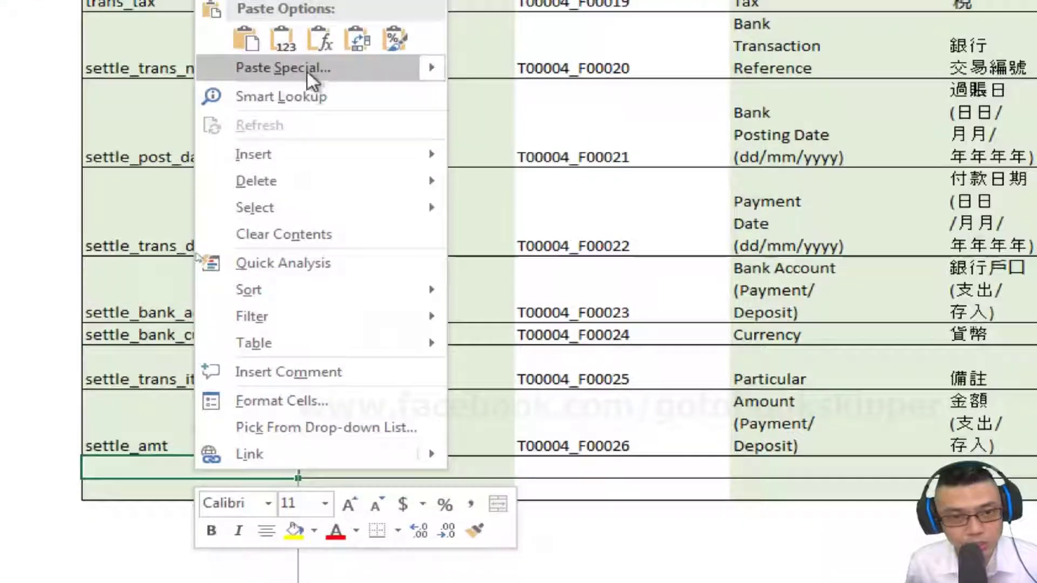
click(285, 56)
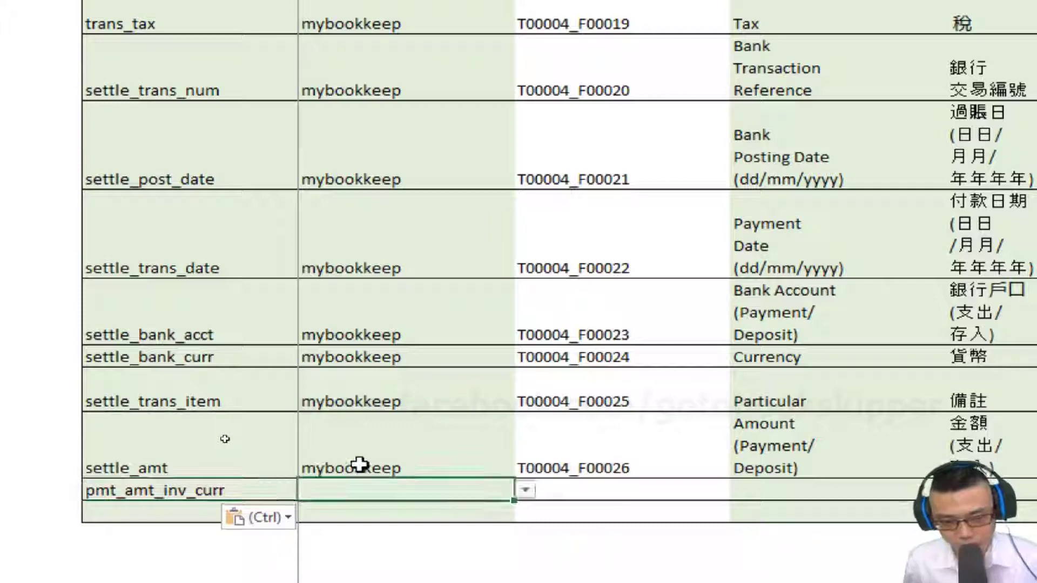
text(my)
key(Tab)
key(Tab)
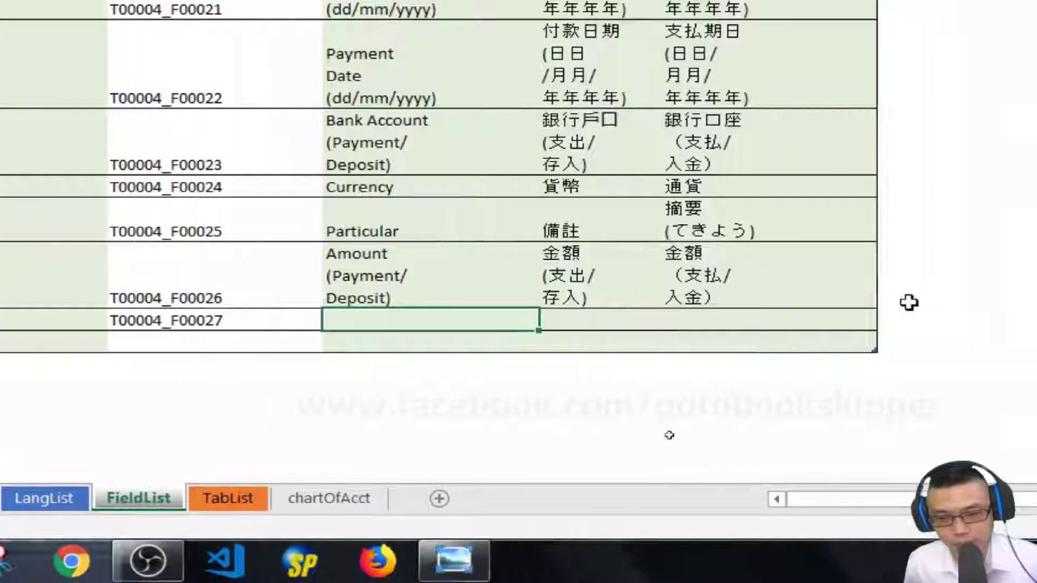
Insert six blank rows at row 67 of the FieldList table in batches of one, two and three.
right_click(34, 463)
click(509, 142)
right_click(34, 463)
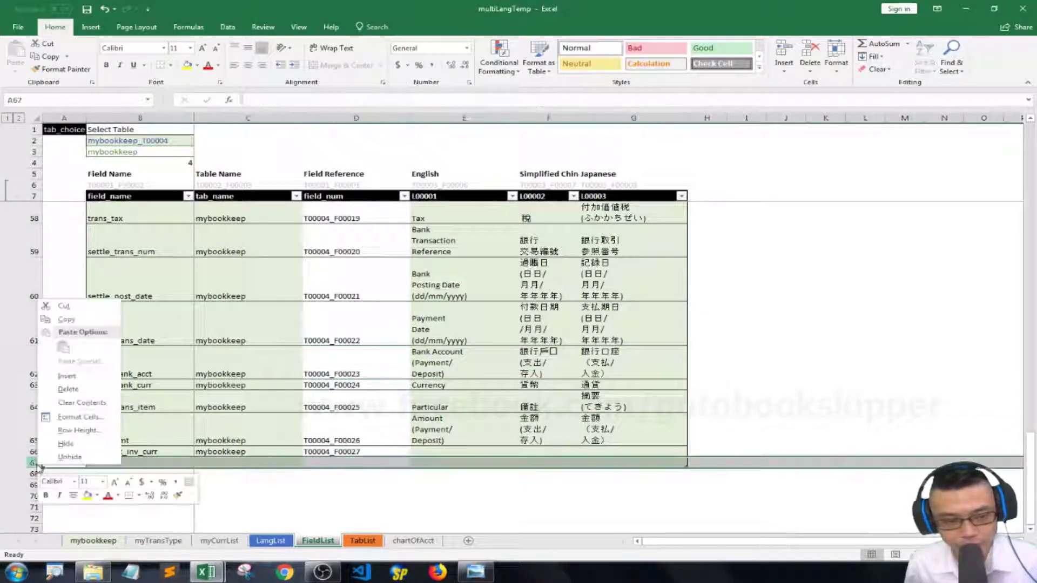
click(59, 376)
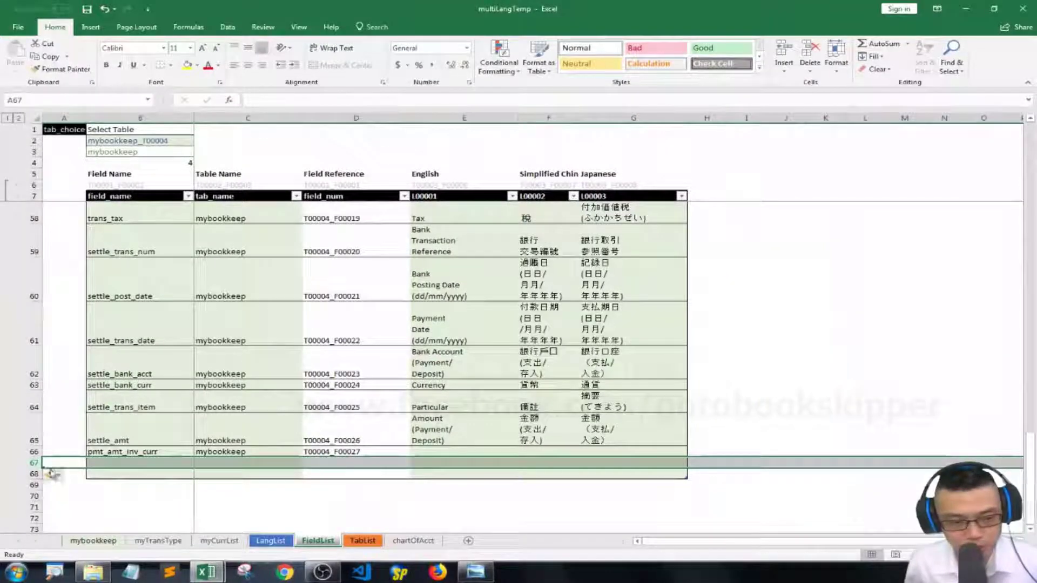
drag(34, 463, 35, 474)
right_click(132, 472)
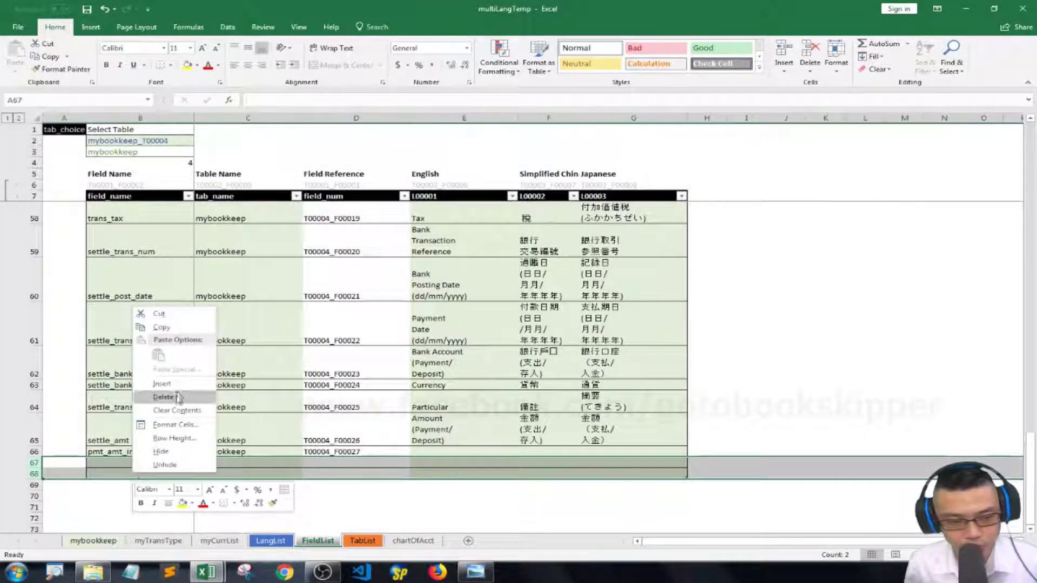
click(172, 385)
key(shift+Down)
right_click(115, 474)
click(142, 385)
Insert six more blank rows at row 67 of the FieldList table with rows 67 to 72 selected.
scroll(103, 401, down, 2)
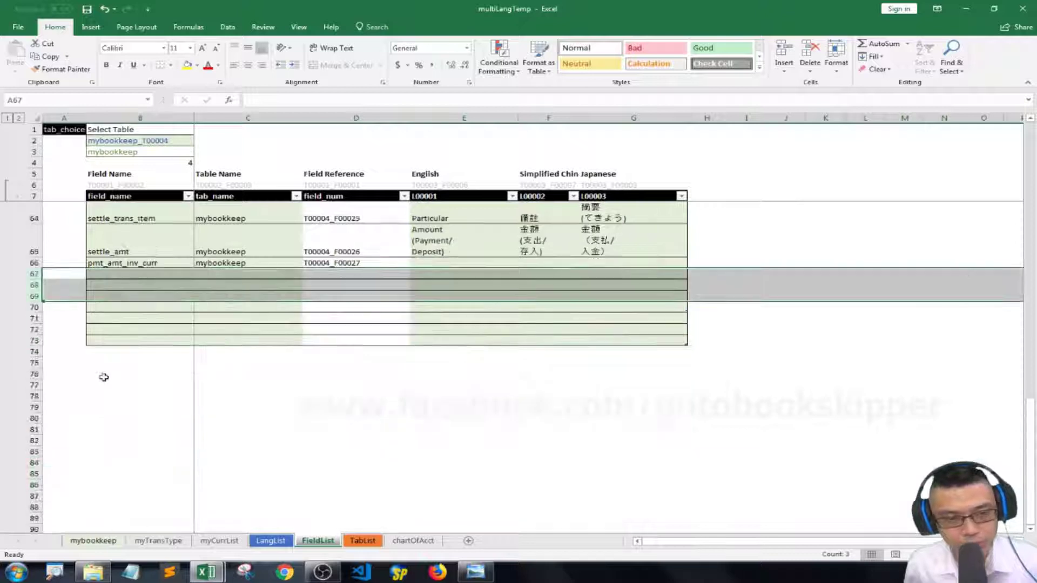
key(shift+Down)
key(shift+Down)
key(shift+Down)
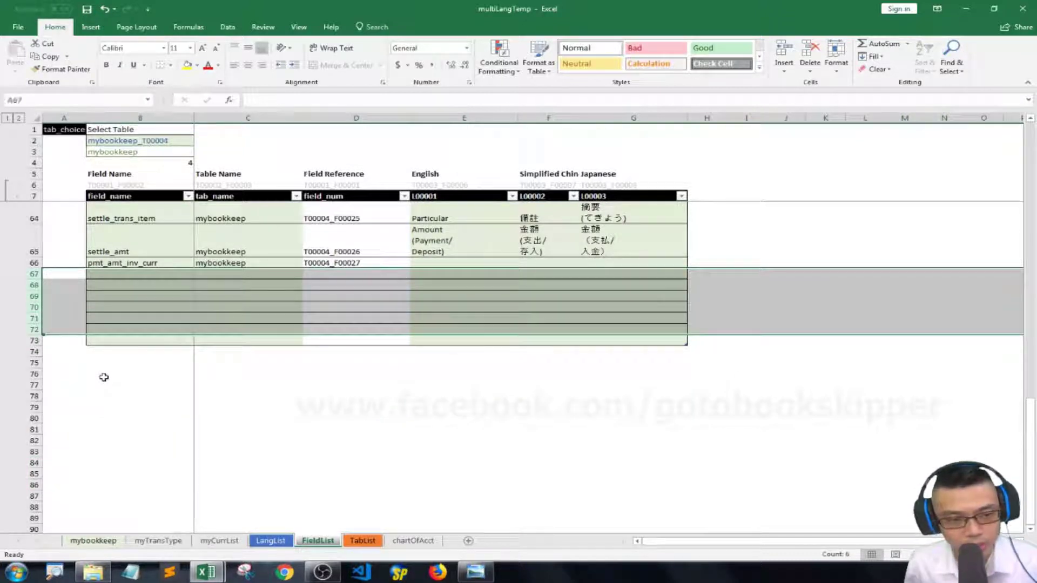
right_click(101, 318)
click(162, 397)
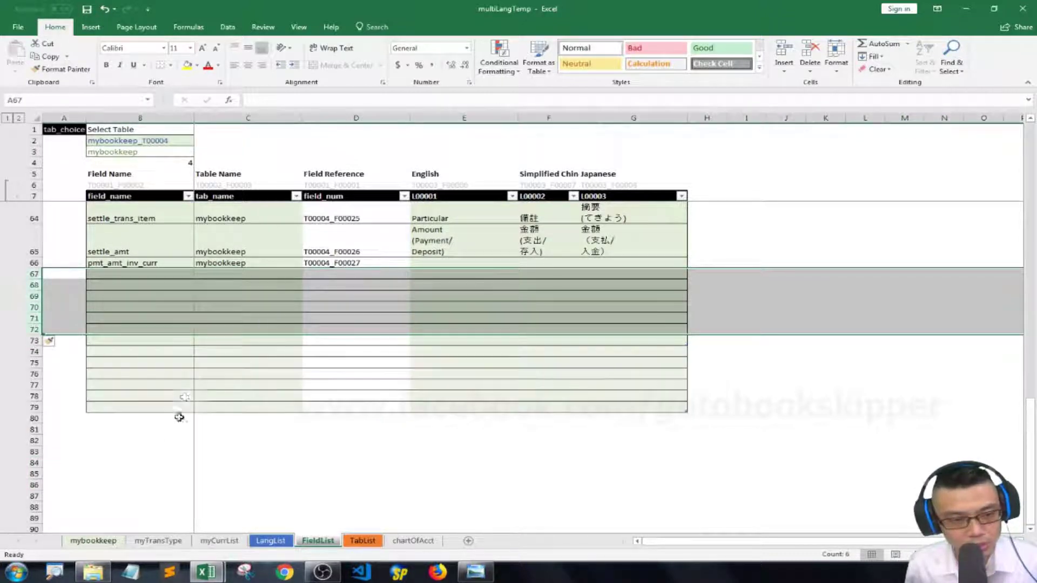
Copy rate_2p_inv_over_pmt from cell E4 of the copy_text forex sheet into B67 of FieldList in multiLangTemp.
key(Left)
click(207, 571)
click(250, 514)
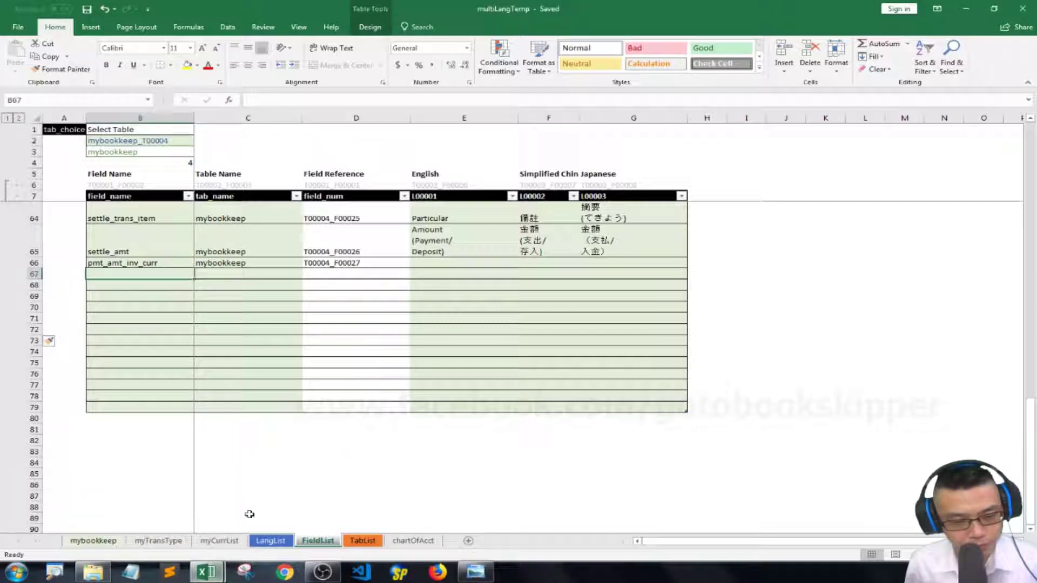
click(207, 571)
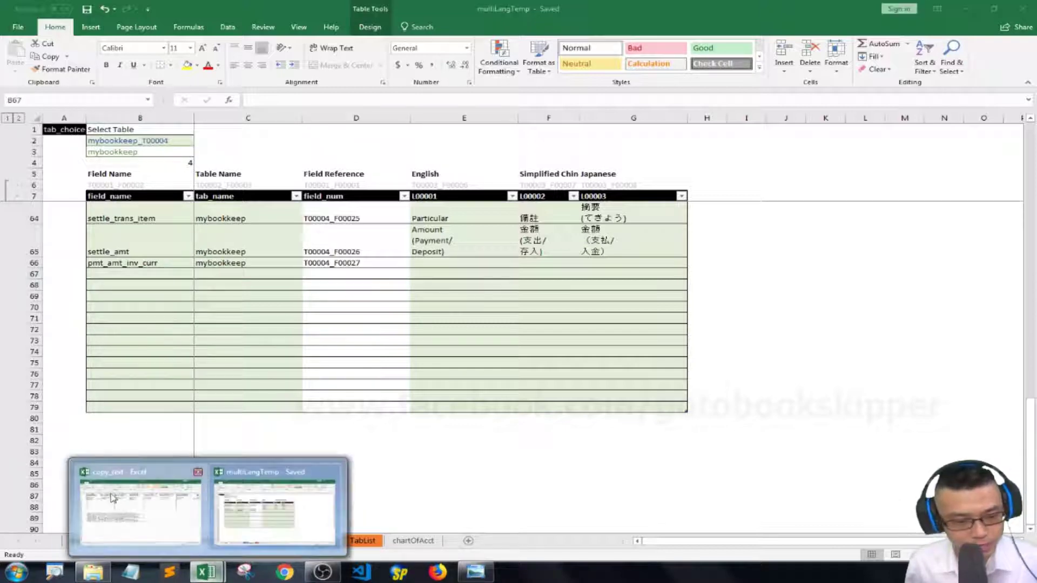
click(138, 510)
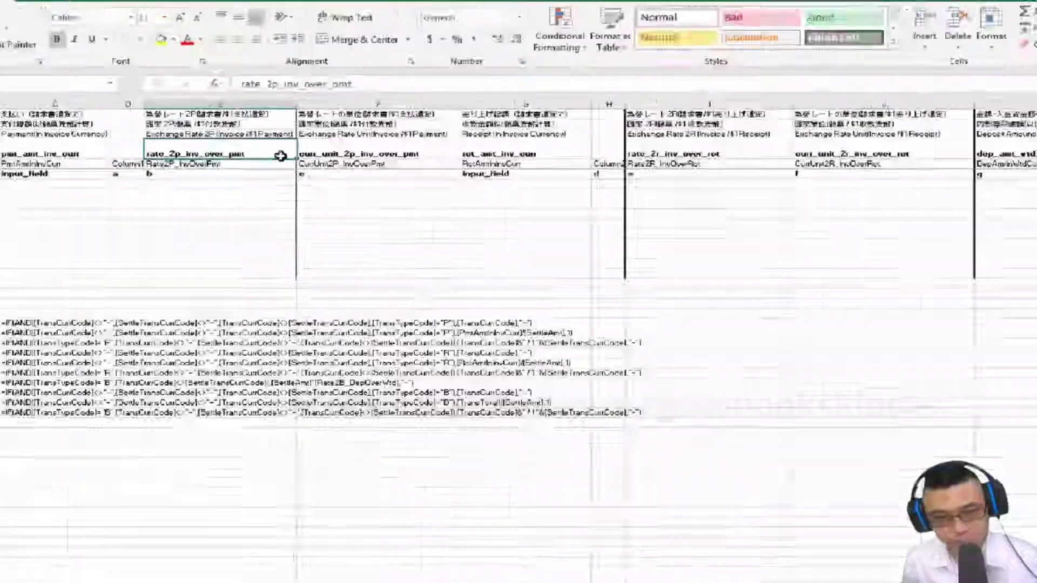
key(ctrl+c)
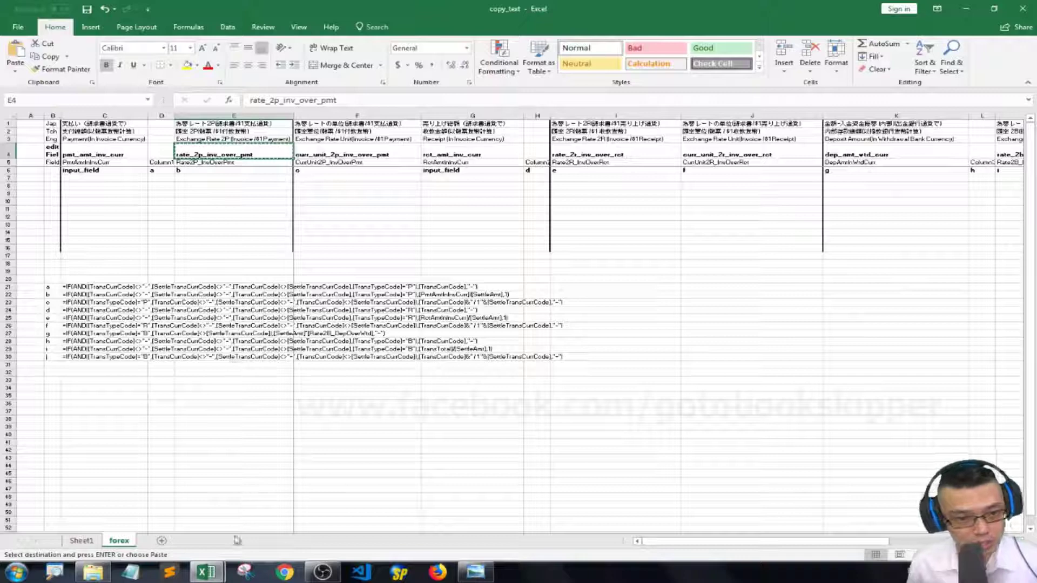
key(alt+Tab)
key(ctrl+v)
key(Return)
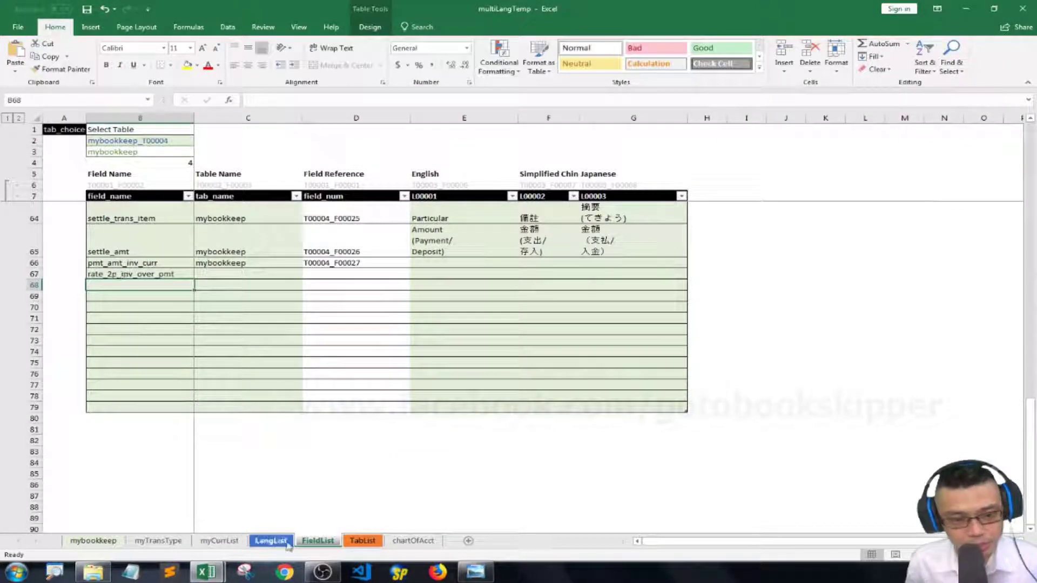
Copy curr_unit_2p_inv_over_pmt from cell F4 of the copy_text forex sheet into B68 of FieldList in multiLangTemp.
click(207, 571)
click(206, 571)
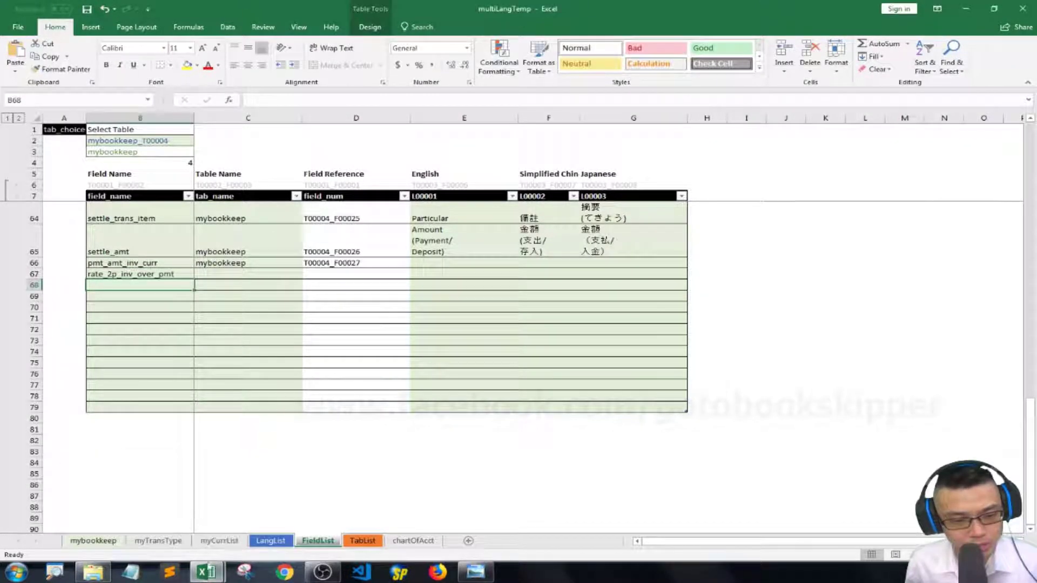
click(207, 571)
click(141, 507)
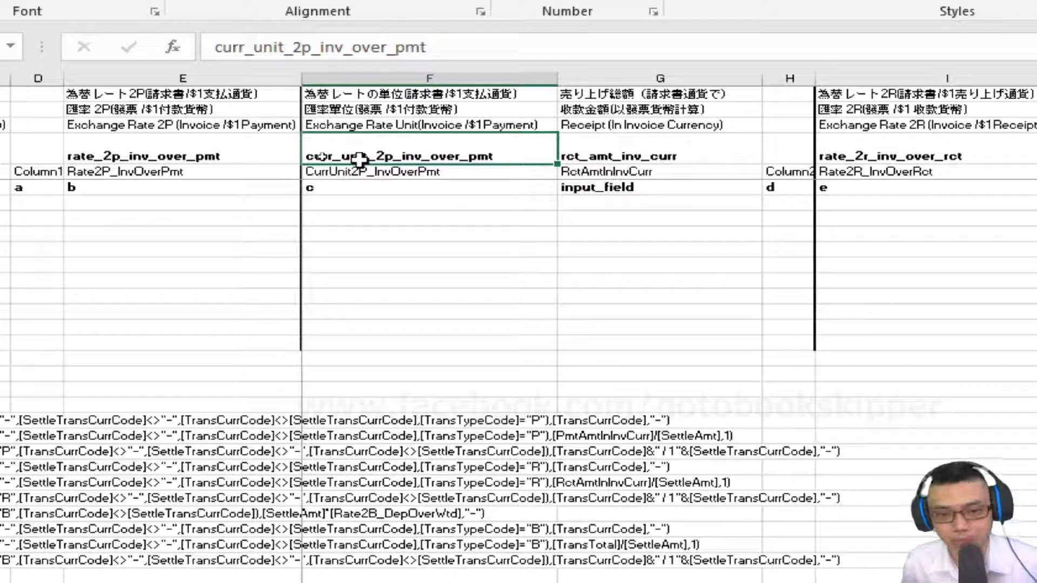
key(ctrl+c)
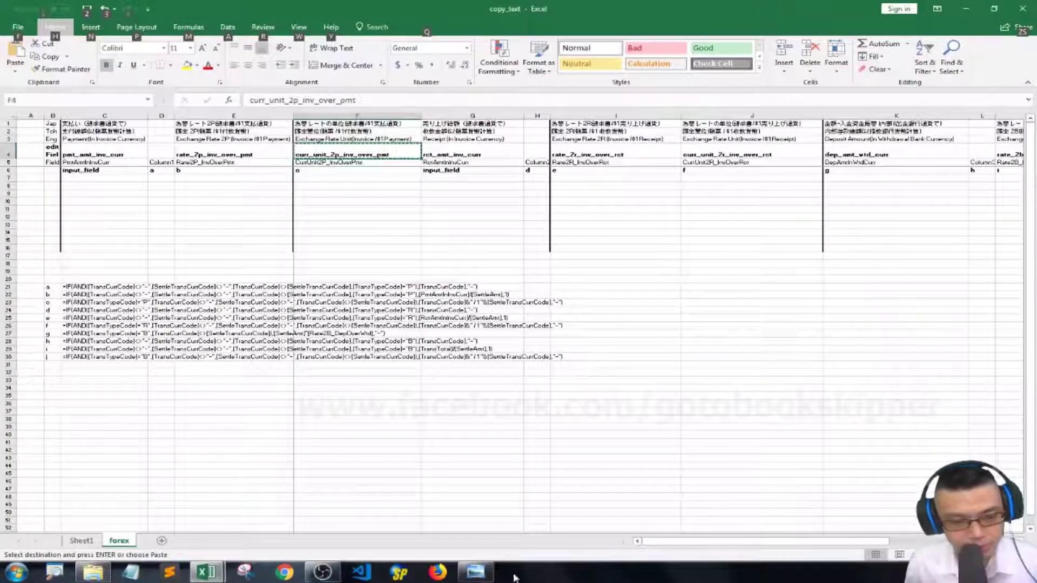
click(207, 572)
click(274, 513)
key(F2)
key(ctrl+v)
key(Return)
Copy rct_amt_inv_curr from cell G4 of the copy_text forex sheet into B69 of FieldList in multiLangTemp.
click(212, 573)
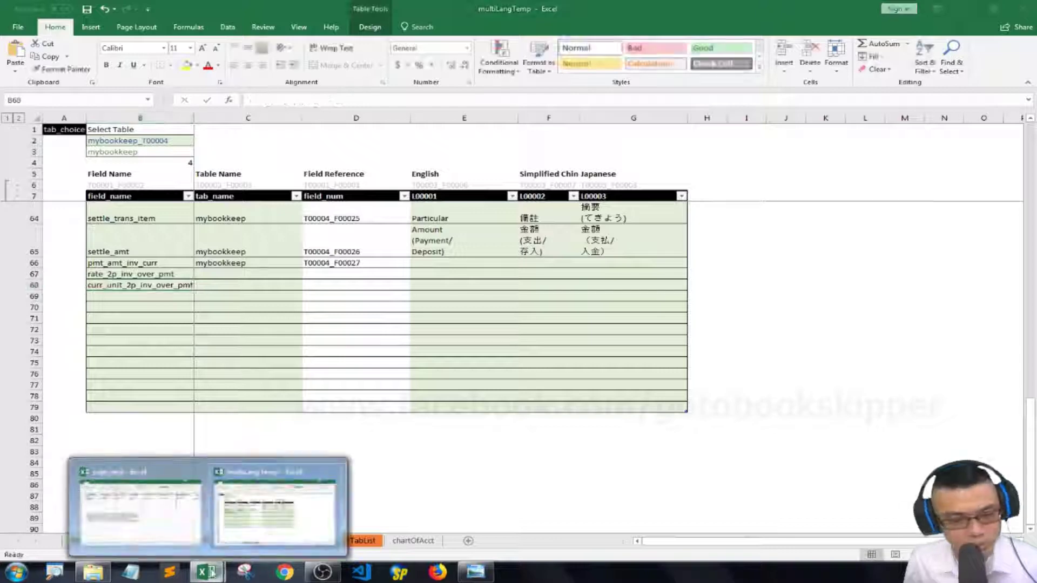
click(258, 497)
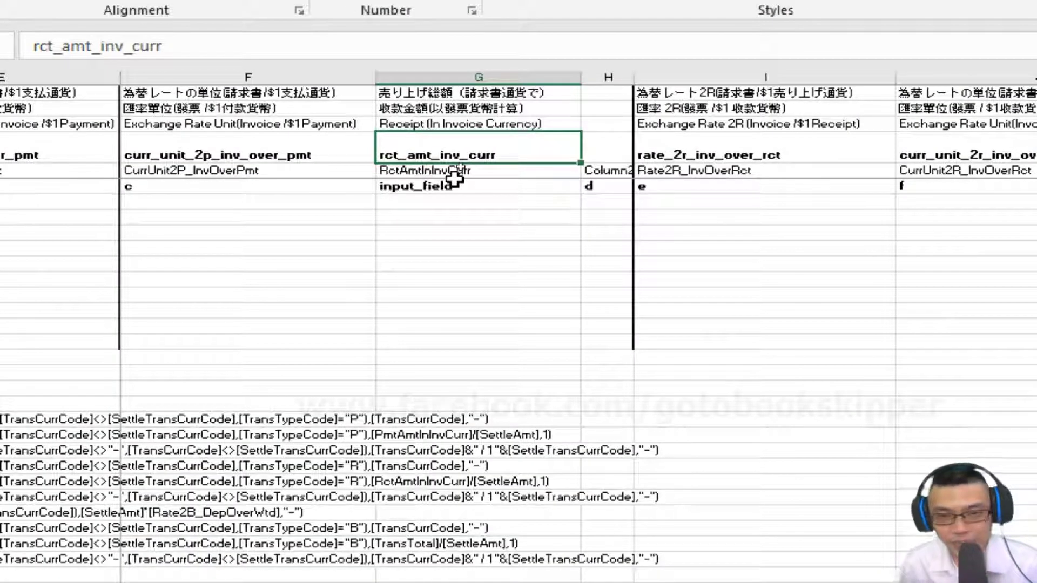
key(ctrl+c)
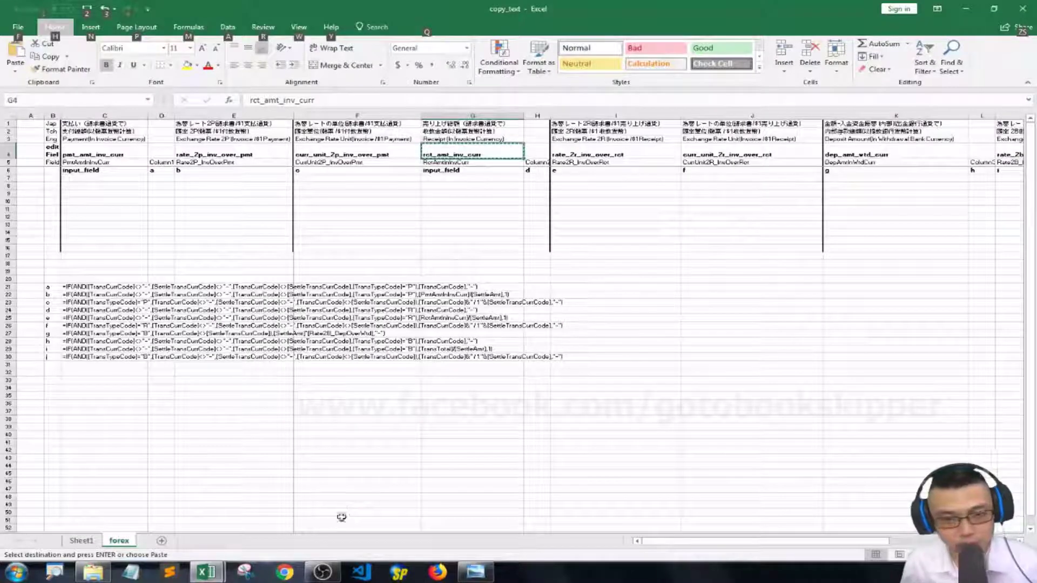
mouse_move(205, 571)
click(258, 497)
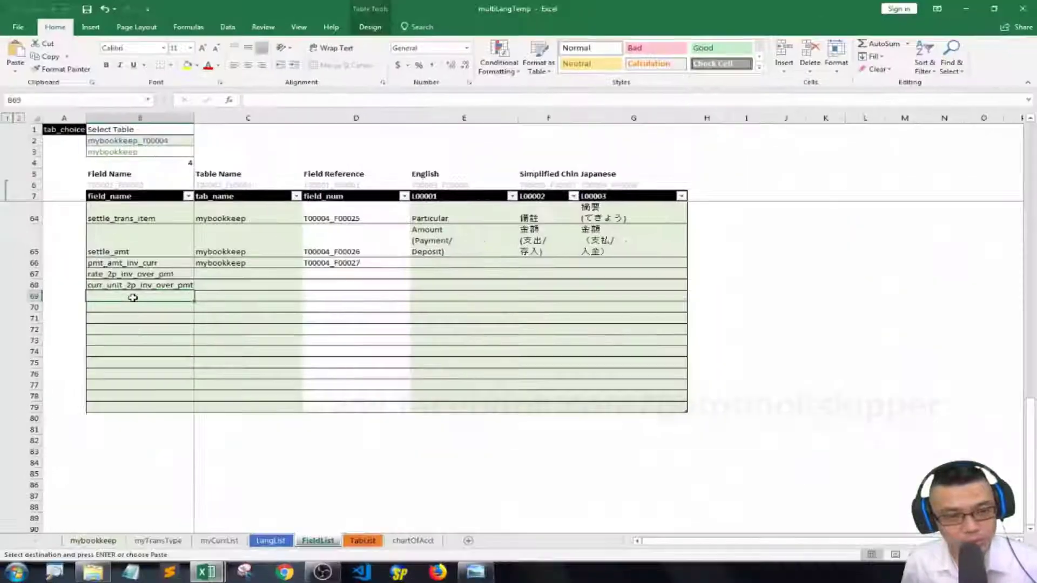
right_click(133, 297)
click(145, 396)
click(174, 318)
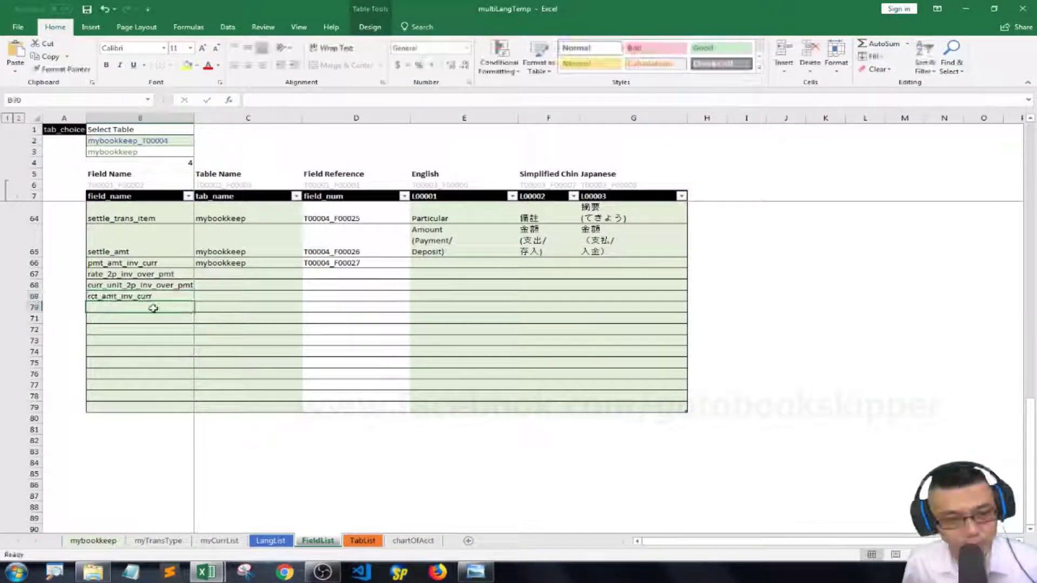
Copy rate_2r_inv_over_rct from cell I4 of the copy_text forex sheet into B70 of FieldList in multiLangTemp.
mouse_move(206, 570)
click(154, 500)
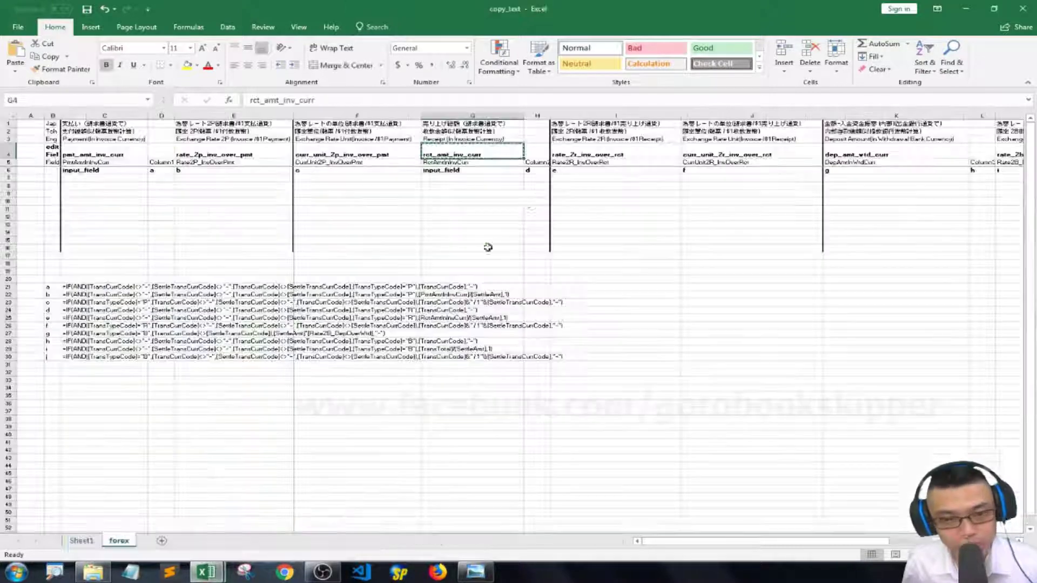
click(597, 155)
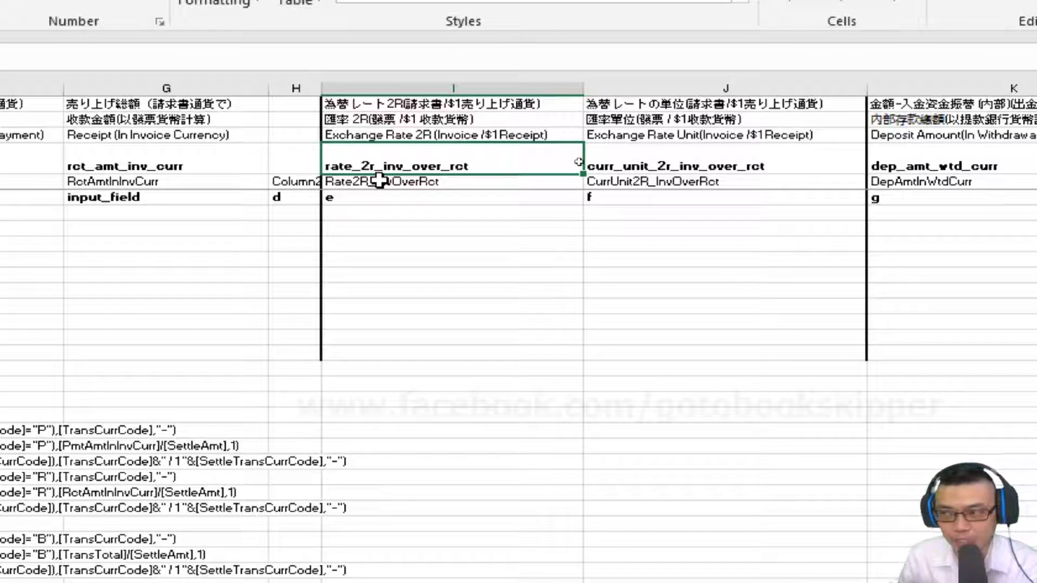
double_click(402, 161)
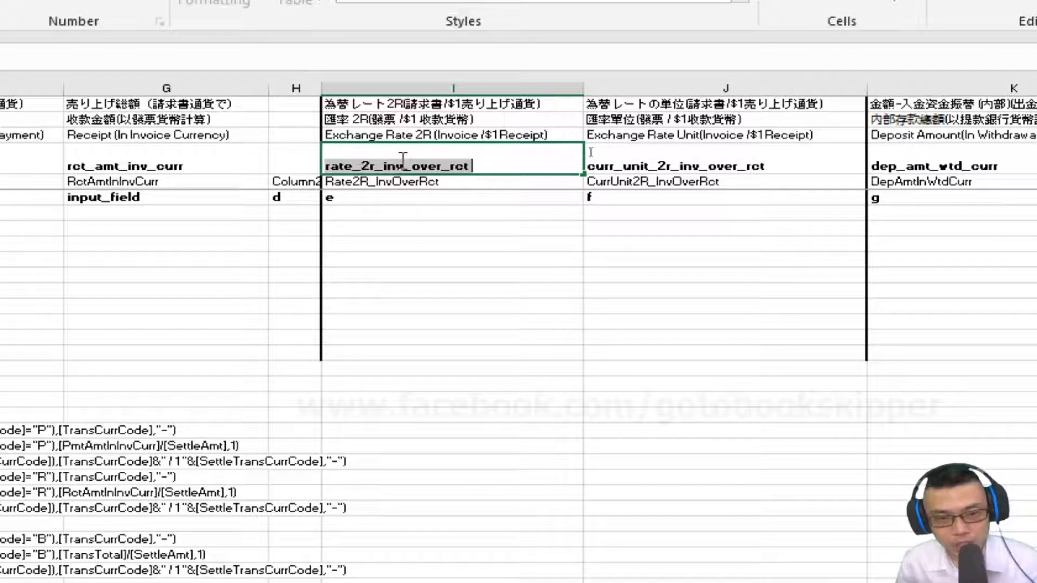
key(ctrl+c)
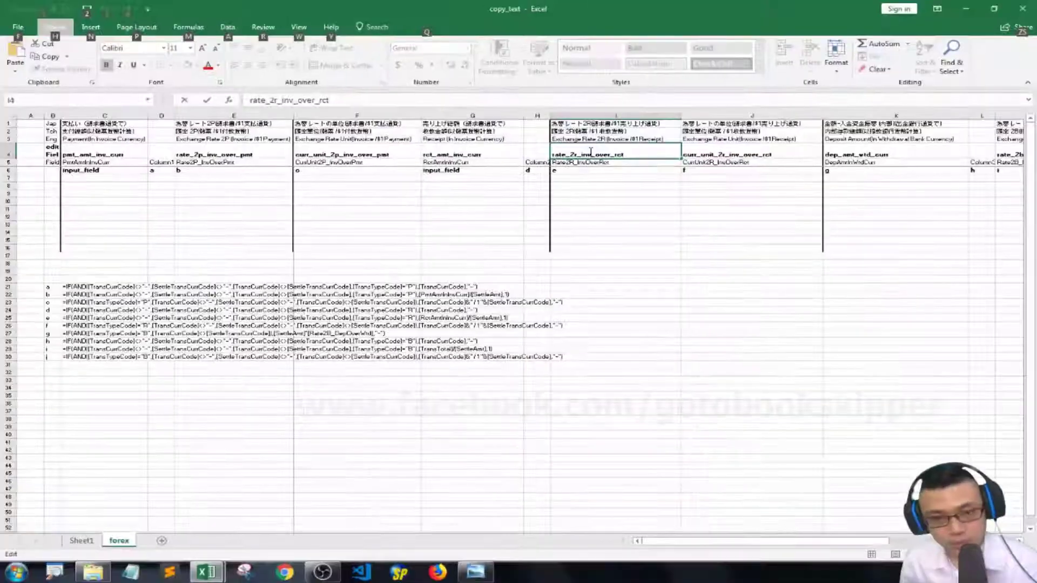
key(alt+Tab)
double_click(118, 308)
key(ctrl+v)
key(Return)
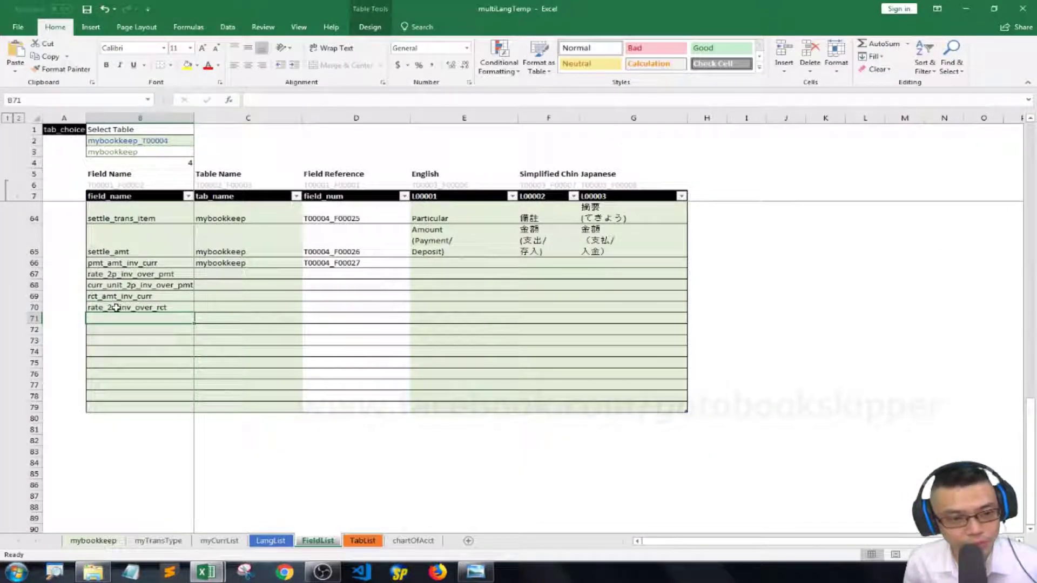
Copy curr_unit_2r_inv_over_rct from cell J4 of the copy_text forex sheet into B71 of FieldList in multiLangTemp.
mouse_move(206, 572)
click(278, 505)
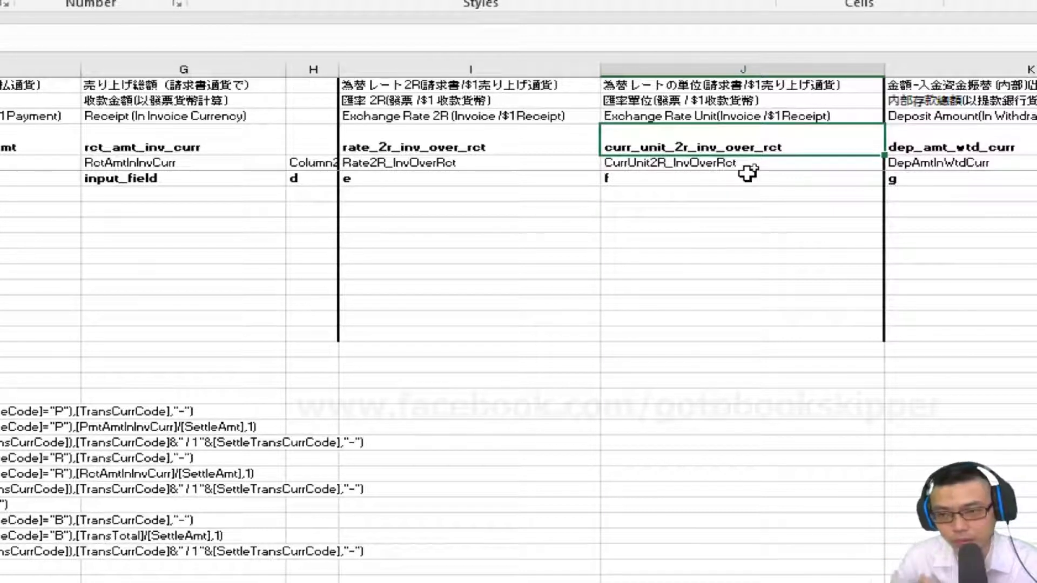
double_click(798, 153)
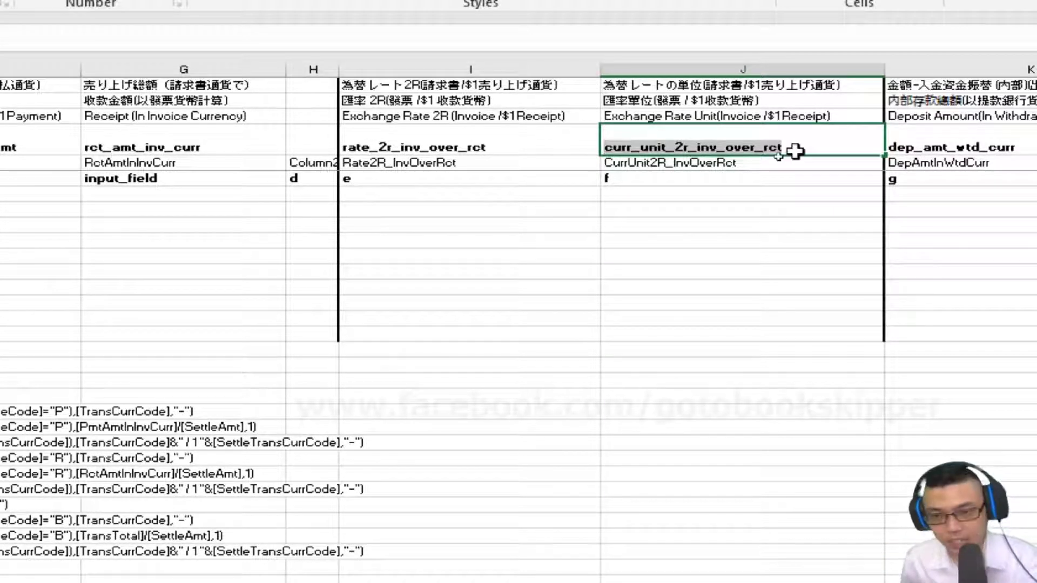
key(Escape)
mouse_move(206, 572)
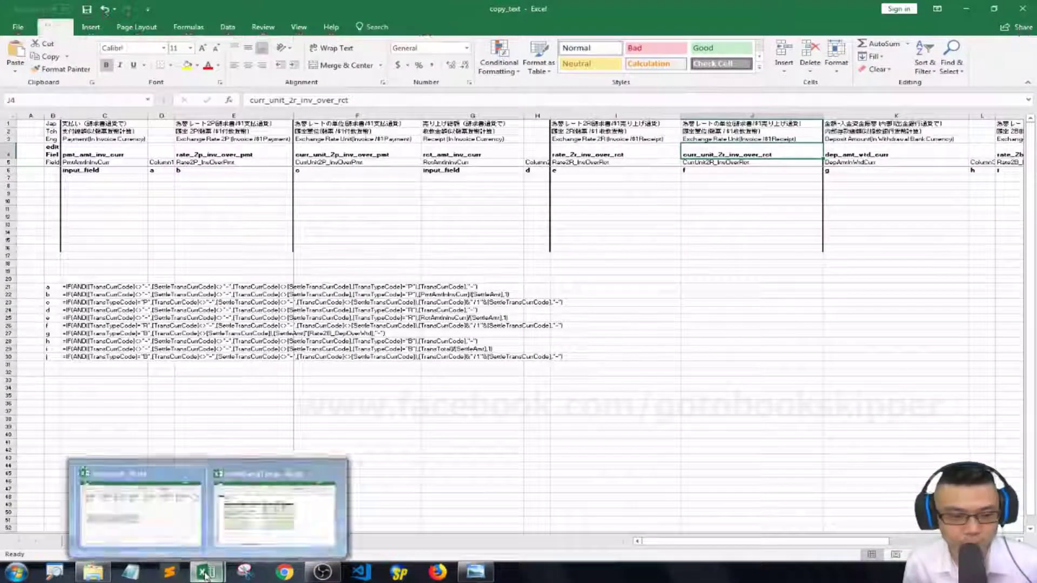
click(251, 501)
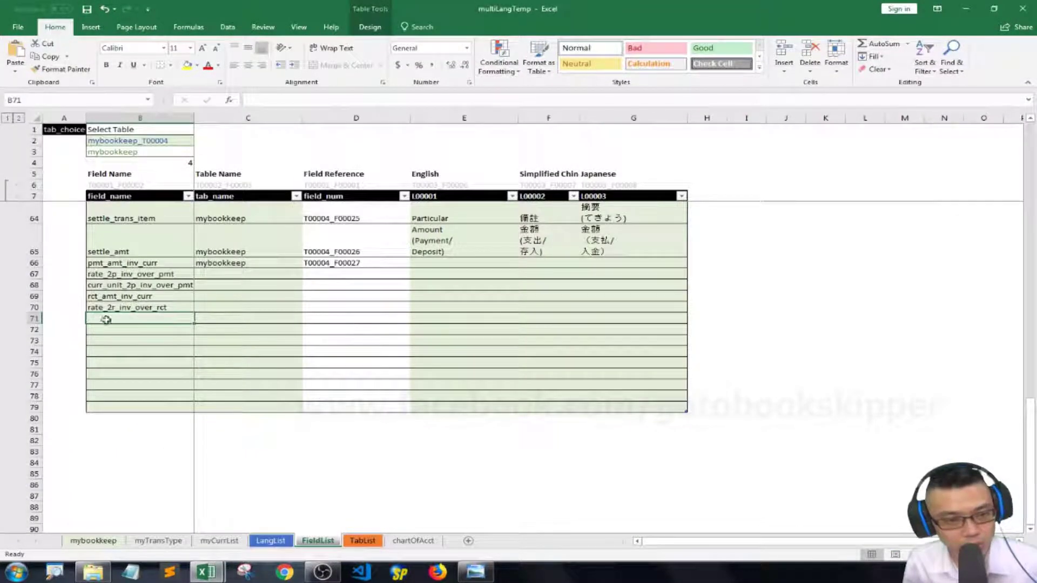
Copy dep_amt_wtd_curr from cell K4 of the copy_text forex sheet into B72 of FieldList in multiLangTemp.
click(207, 572)
click(154, 501)
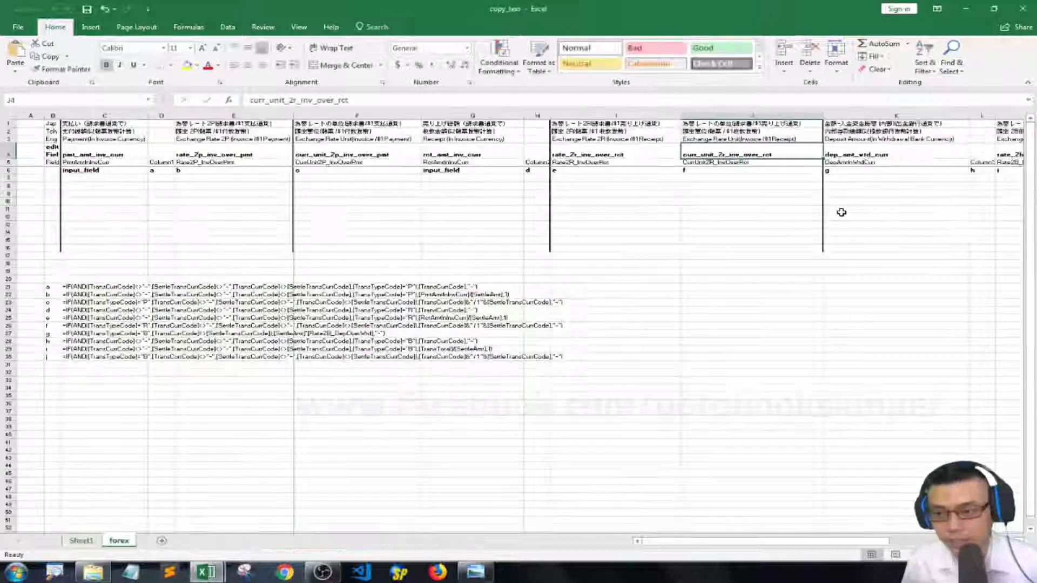
key(Right)
key(Right)
key(Right)
key(Right)
key(Right)
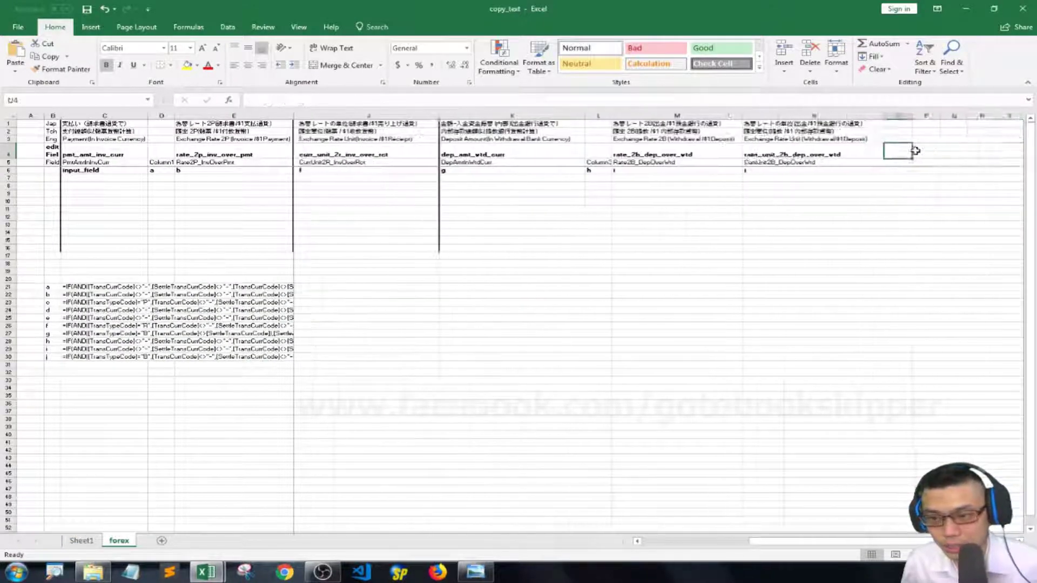
key(Left)
key(Left)
key(Left)
key(Left)
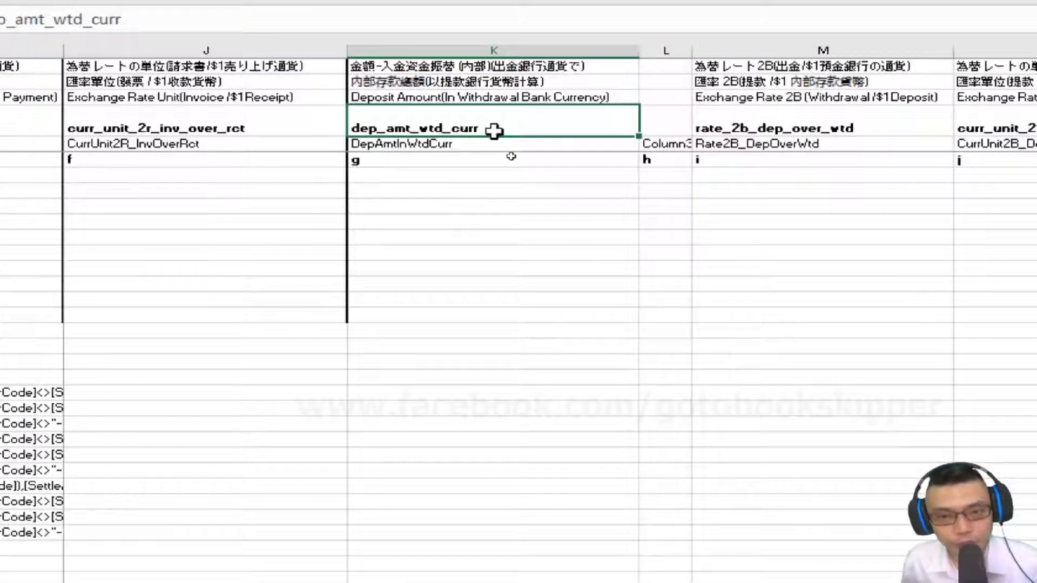
double_click(516, 155)
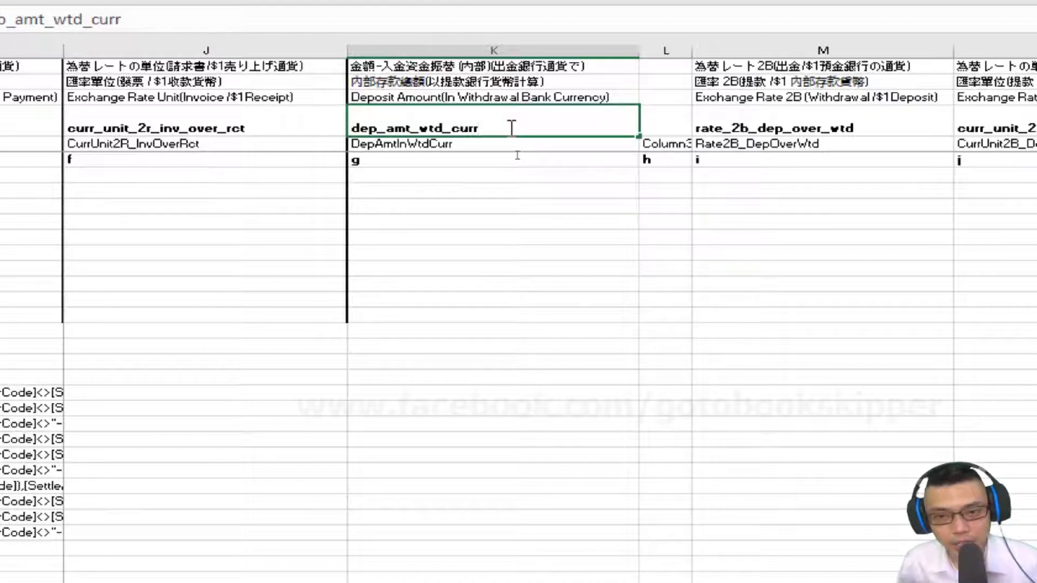
double_click(511, 128)
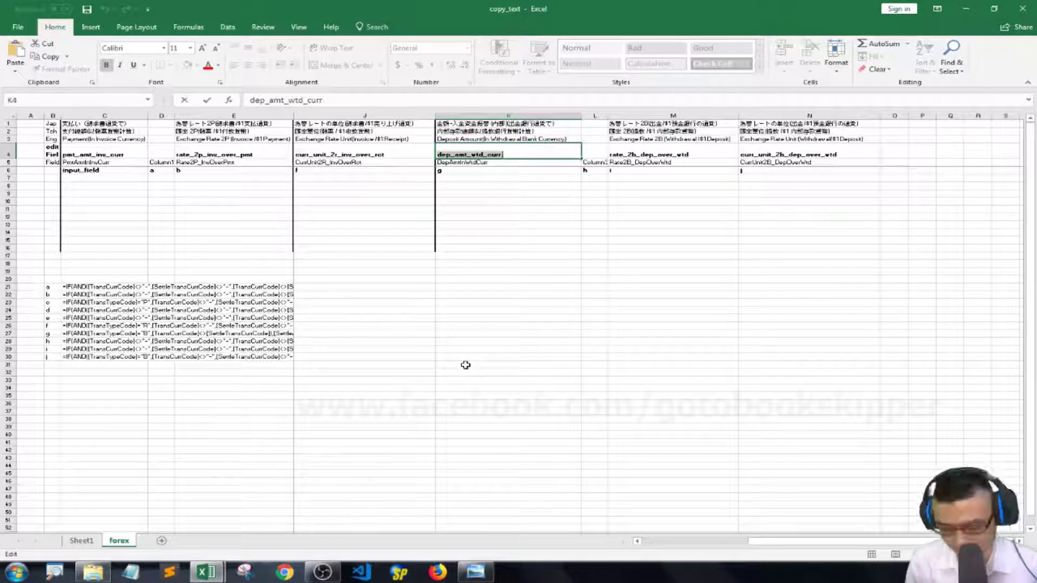
mouse_move(205, 571)
click(275, 510)
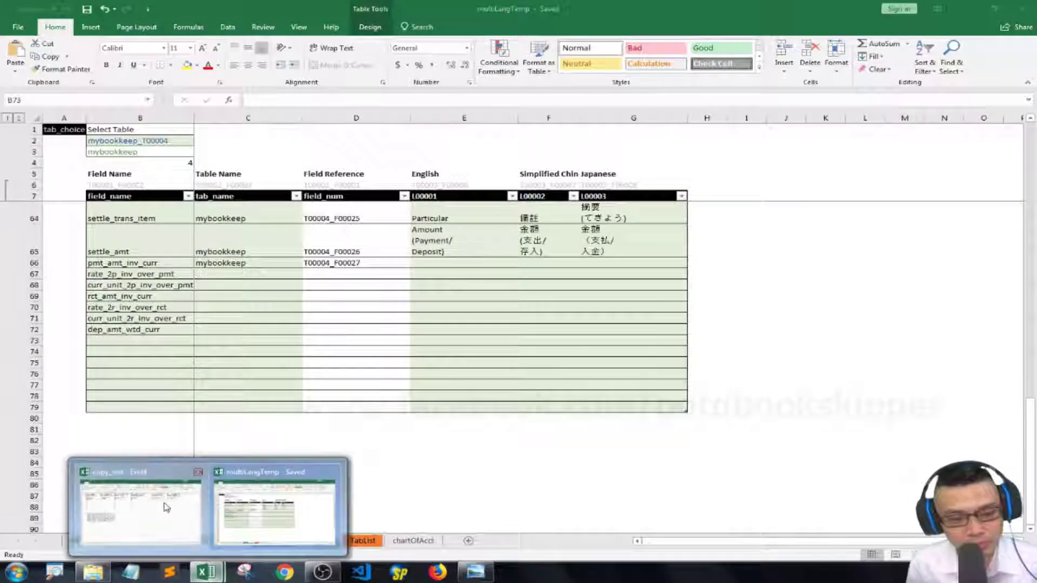
Copy rate_2b_dep_over_wtd from cell M4 of the copy_text forex sheet into B73 of FieldList in multiLangTemp.
click(166, 507)
click(670, 150)
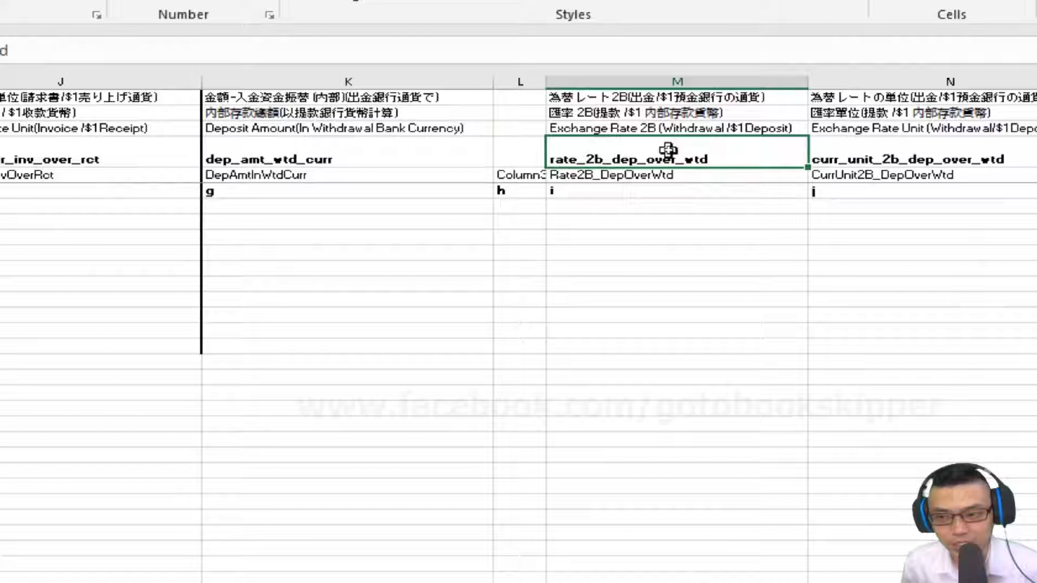
double_click(742, 160)
key(shift+Home)
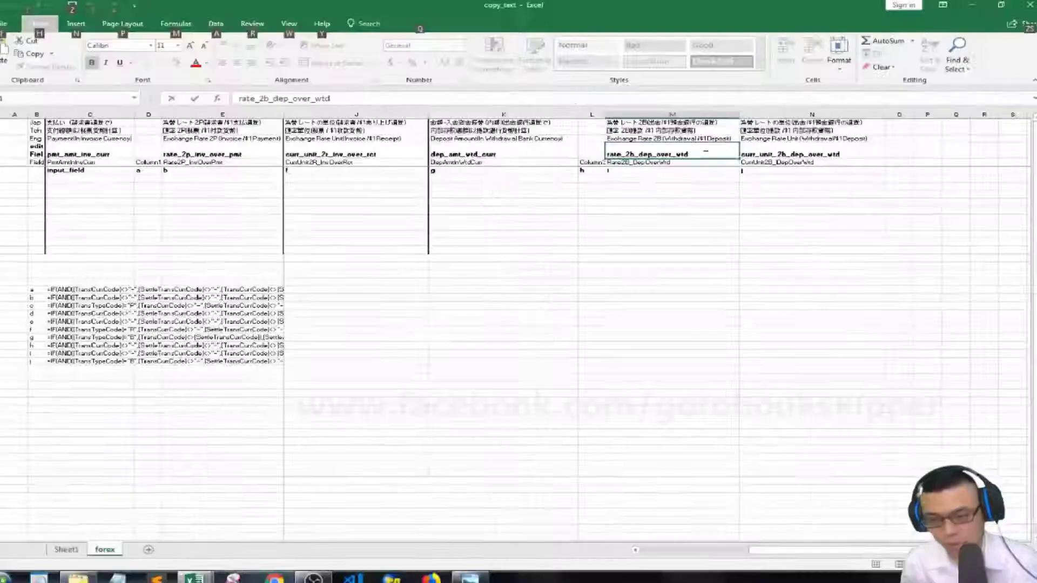
click(206, 572)
click(287, 513)
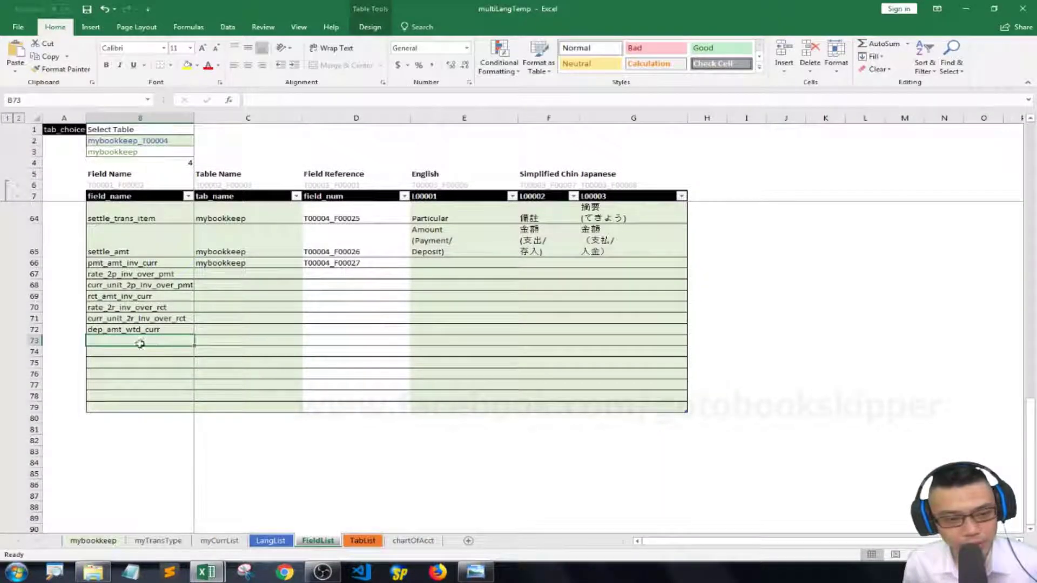
key(ctrl+v)
Copy curr_unit_2b_dep_over_wtd from cell N4 of the copy_text forex sheet into B74 of FieldList in multiLangTemp.
key(alt+Tab)
click(779, 156)
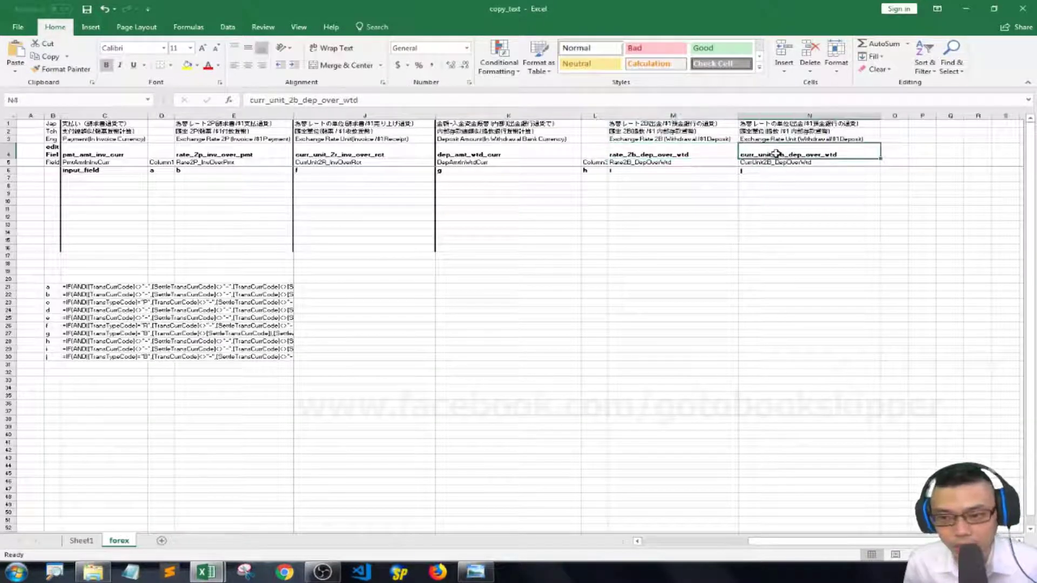
double_click(852, 155)
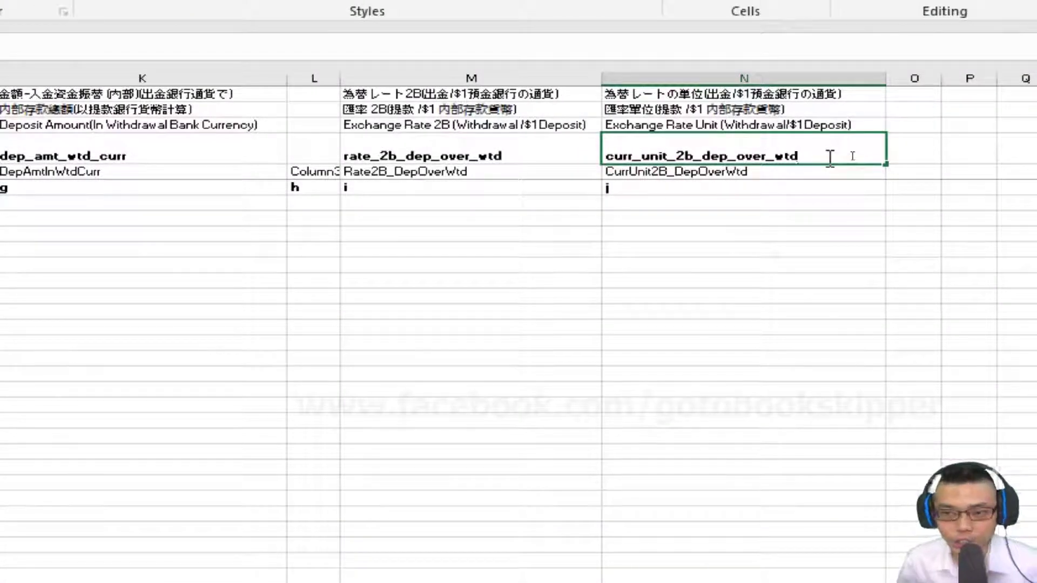
key(ctrl+a)
key(ctrl+c)
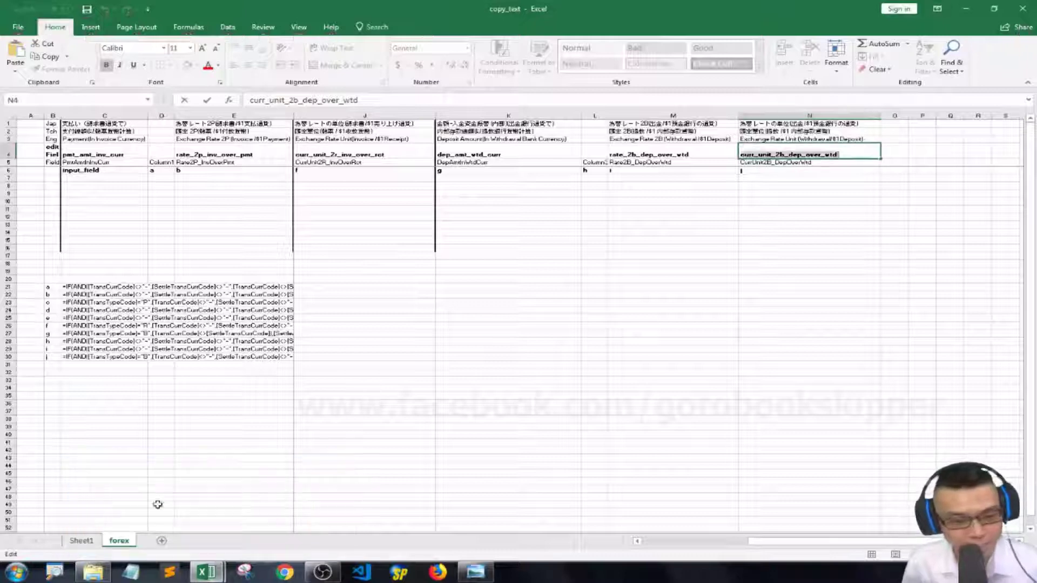
key(alt+Tab)
double_click(145, 355)
key(ctrl+v)
Copy the table name mybookkeep from C66 down to C74 in FieldList as values only.
click(237, 263)
key(ctrl+c)
key(shift+Down)
key(shift+Down)
key(shift+Down)
key(shift+Down)
key(shift+Down)
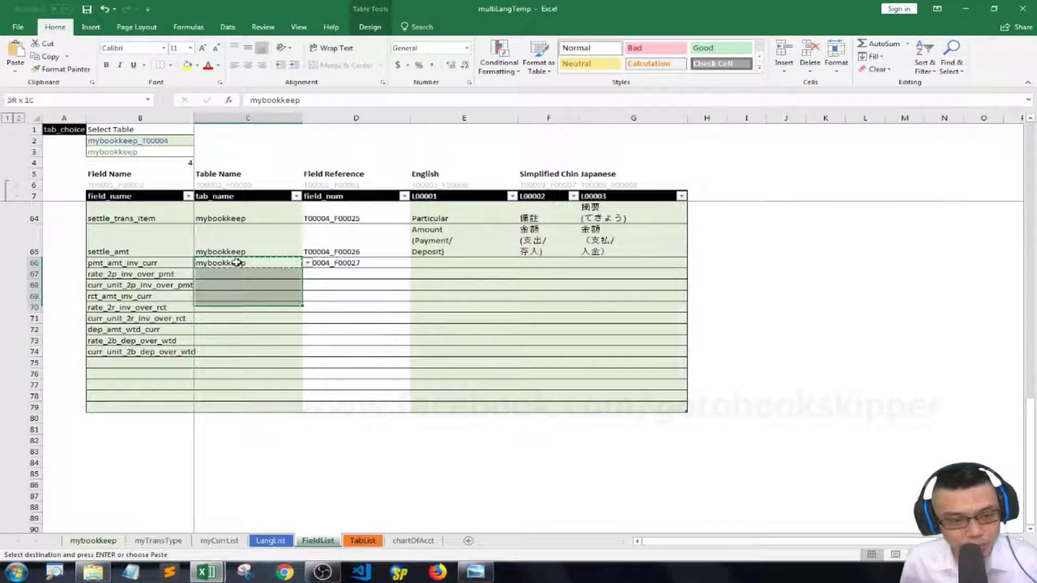
key(shift+Down)
key(shift+Down)
key(shift+Down)
right_click(244, 301)
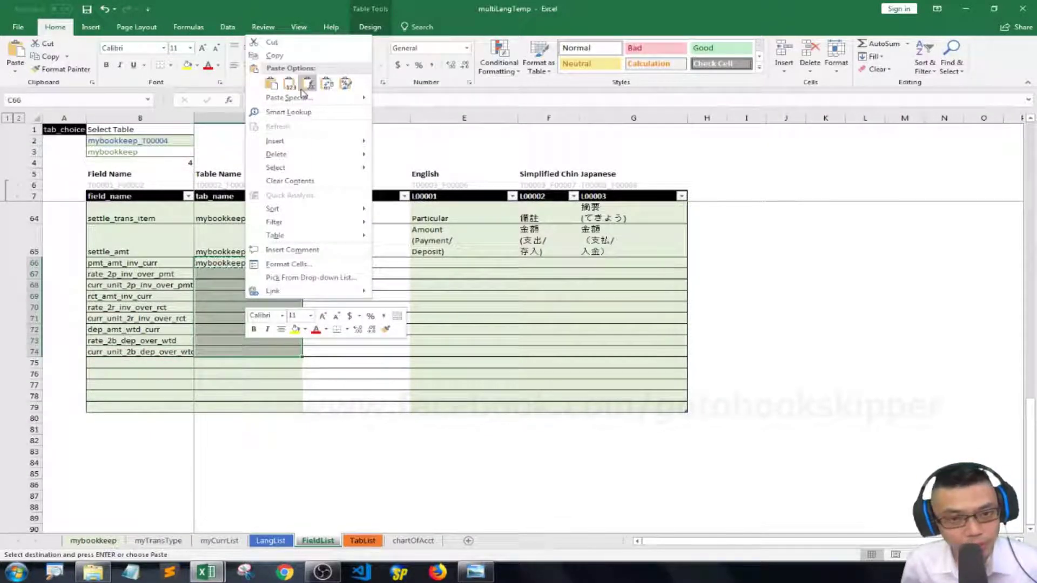
click(292, 85)
key(Escape)
key(Right)
key(Right)
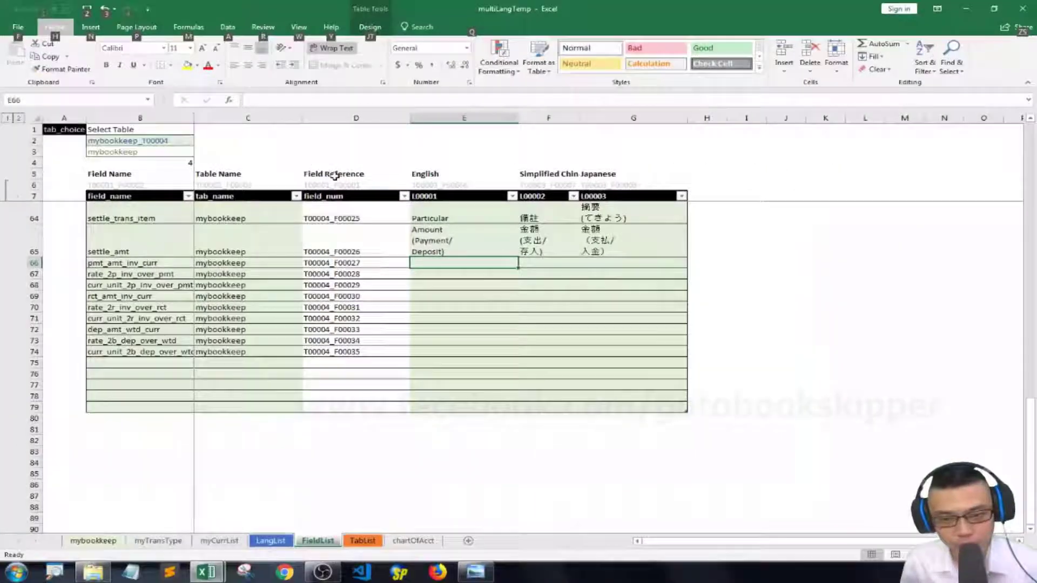
key(Left)
Copy the three payment labels from C1:C3 of the copy_text forex sheet as values into J66:J68 of FieldList in multiLangTemp.
mouse_move(210, 562)
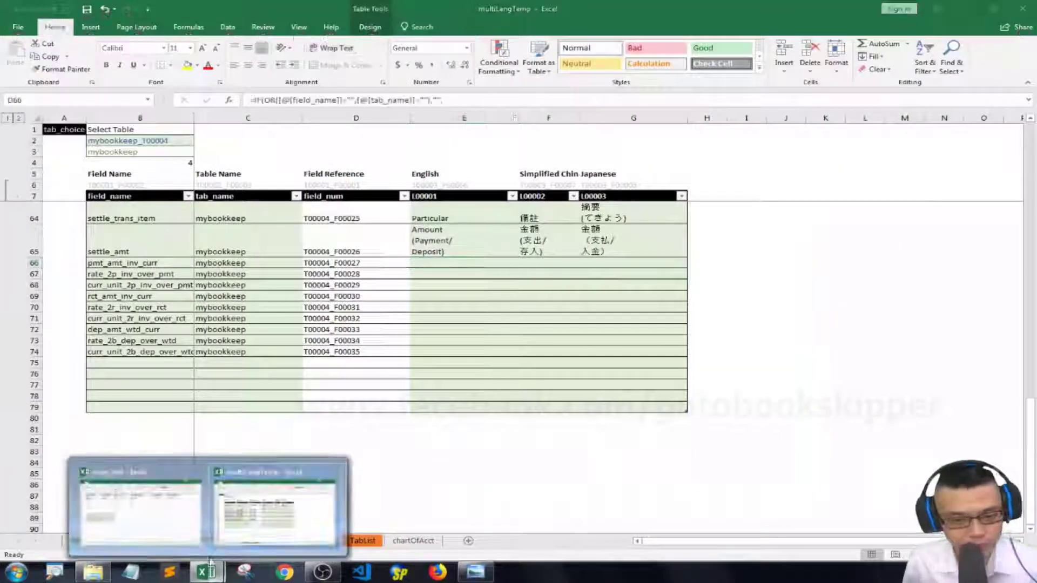
click(140, 507)
click(130, 186)
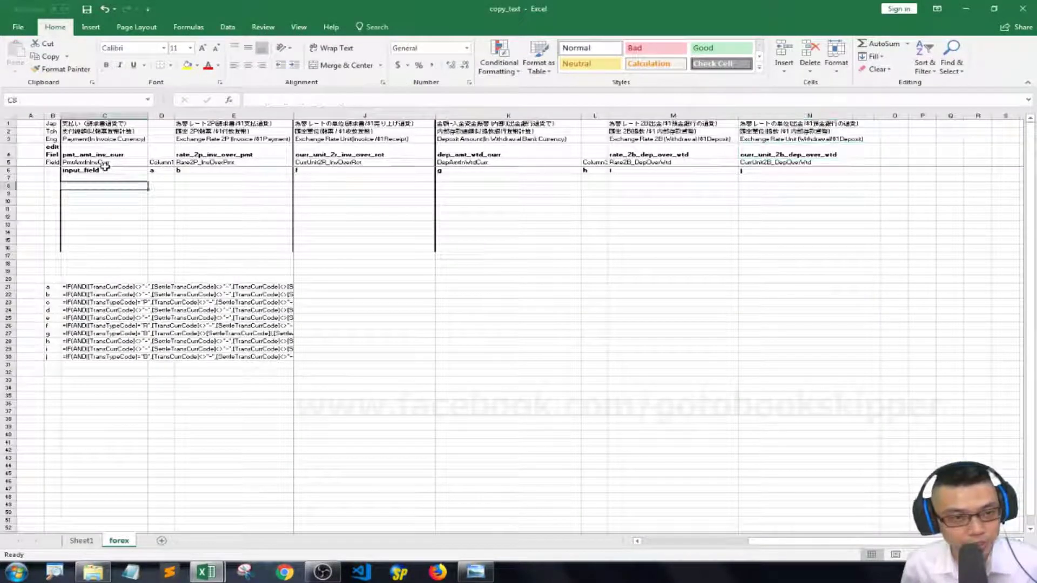
click(105, 169)
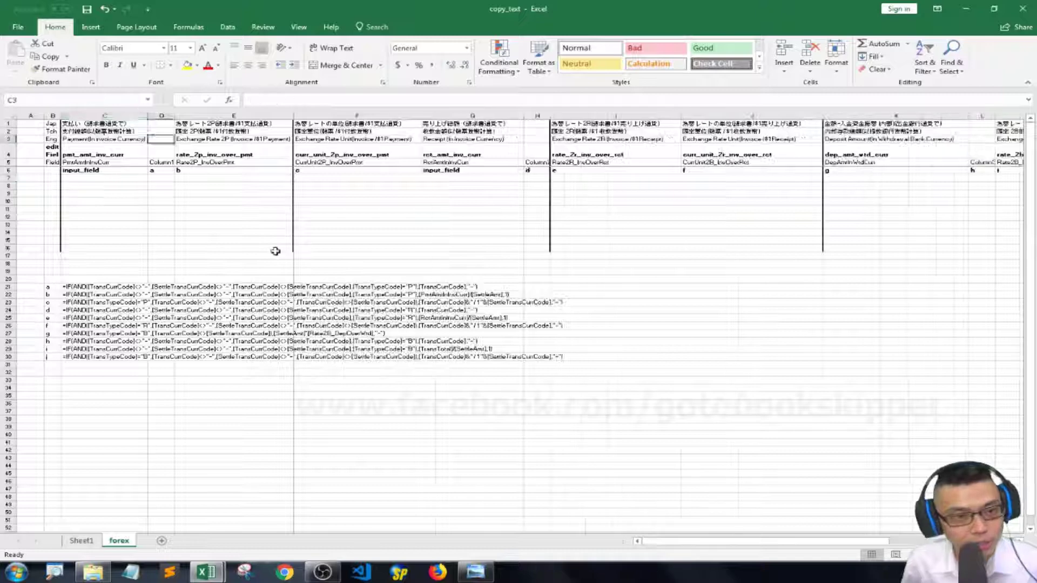
key(Left)
key(shift+Up)
key(shift+Up)
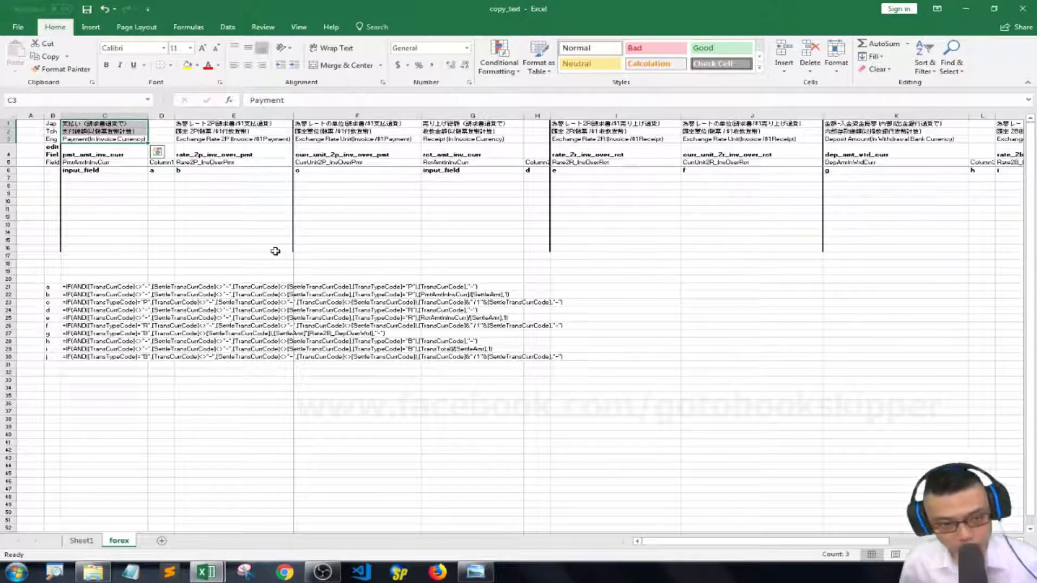
key(ctrl+c)
mouse_move(209, 569)
click(277, 506)
click(780, 261)
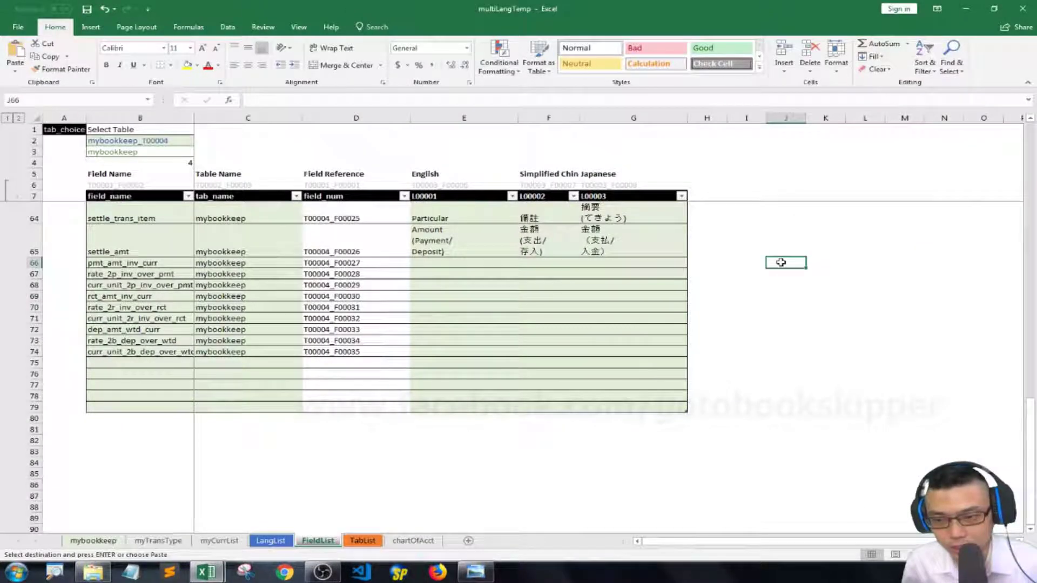
right_click(781, 262)
click(823, 310)
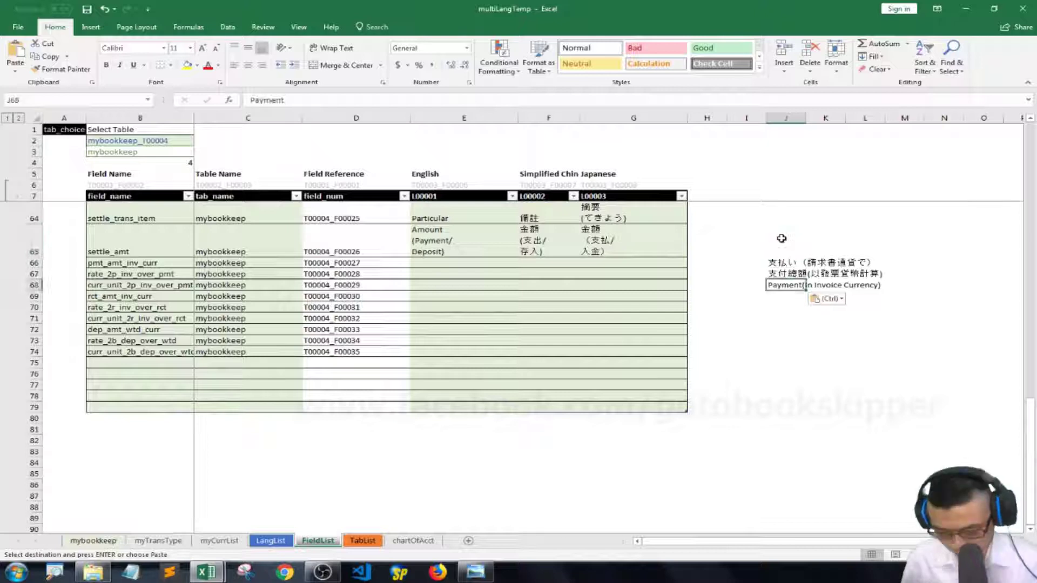
Paste the English label from J68 into E66 and the Chinese label from J67 into F66 as values for pmt_amt_inv_curr.
key(ctrl+c)
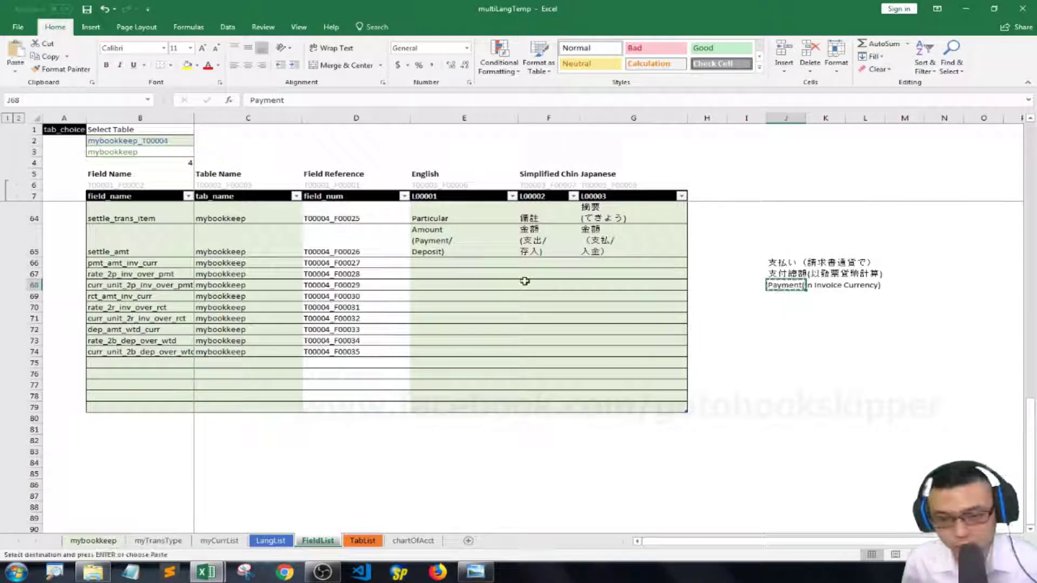
right_click(457, 262)
click(497, 309)
click(783, 285)
key(ctrl+c)
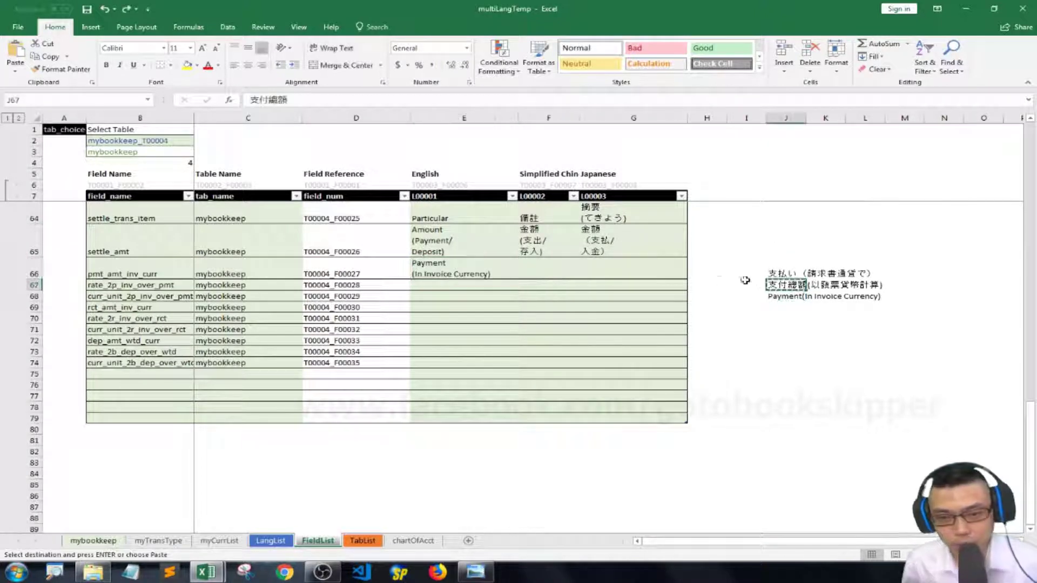
right_click(557, 275)
click(591, 321)
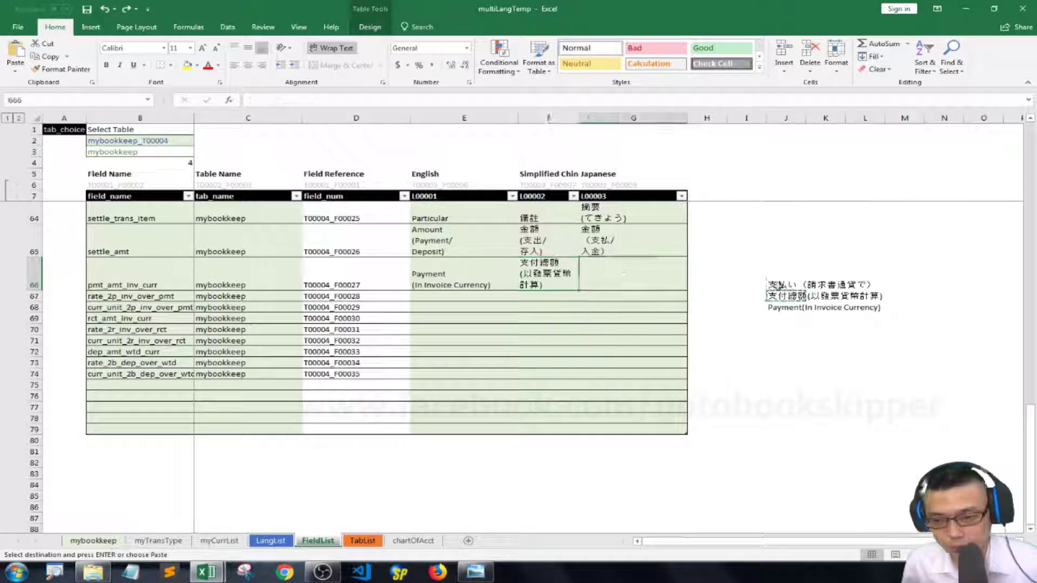
Copy the Japanese label 支払い（請求書通貨で） from J66 into G66 of the pmt_amt_inv_curr row as a value.
key(ctrl+c)
right_click(625, 275)
click(660, 322)
Copy the Exchange Rate 2P labels from E1:E3 of the copy_text forex sheet into J68:J70 of FieldList in multiLangTemp.
click(446, 295)
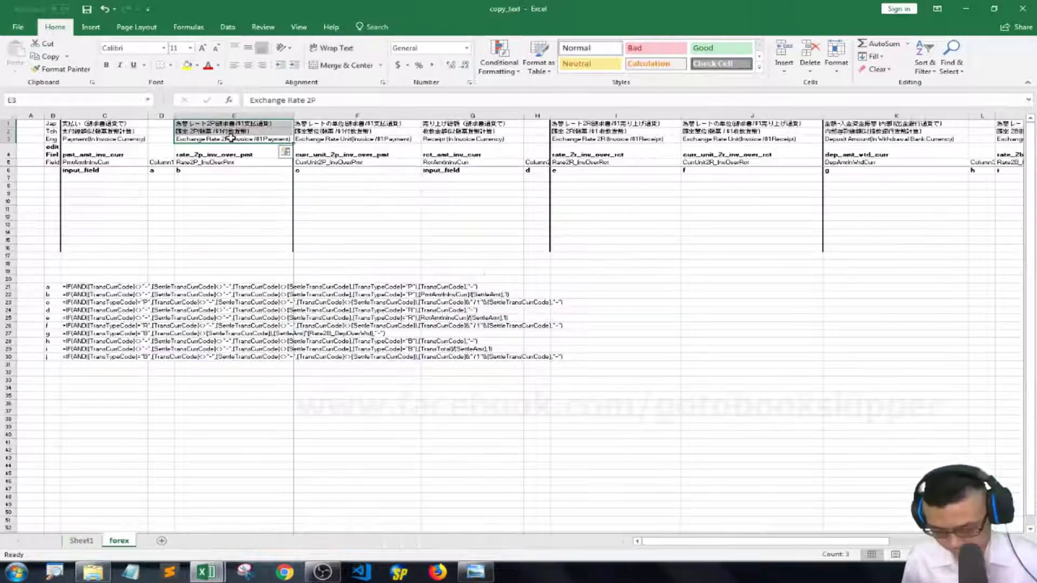
right_click(777, 329)
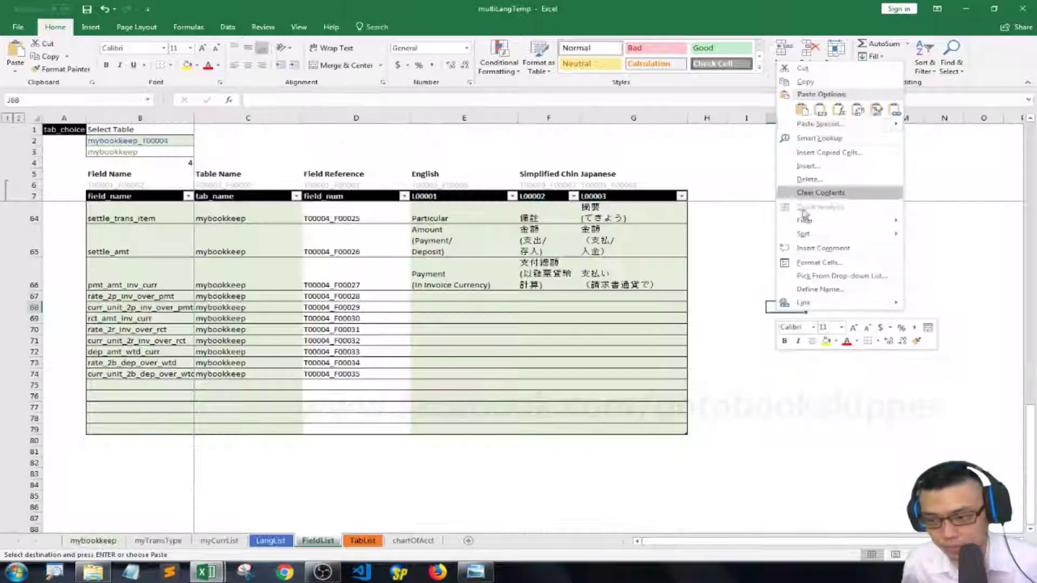
click(805, 48)
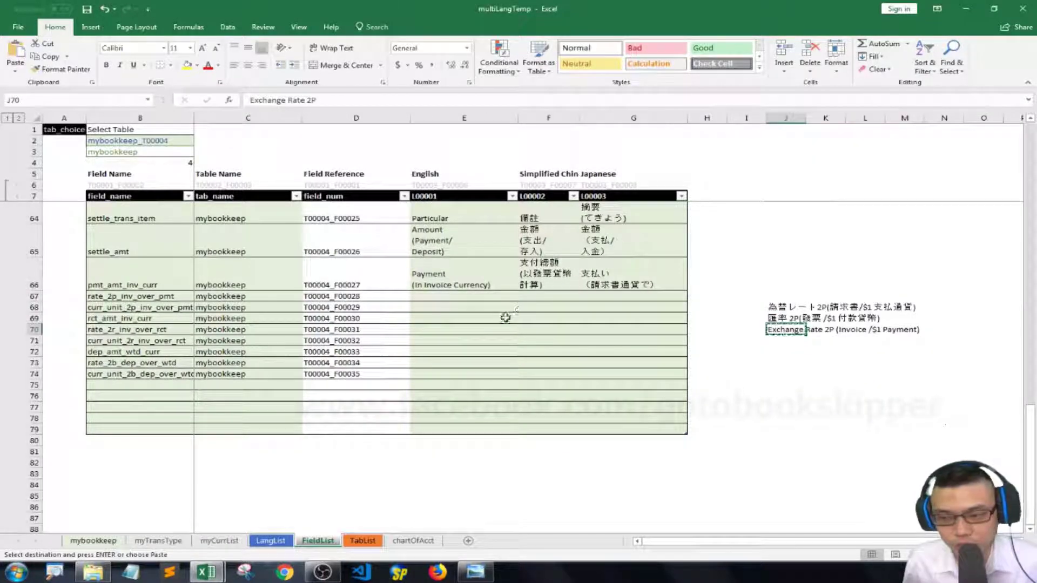
Paste the English Exchange Rate 2P label into E67 and the Chinese label 匯率 2P into F67 as values for rate_2p_inv_over_pmt.
right_click(425, 297)
click(469, 81)
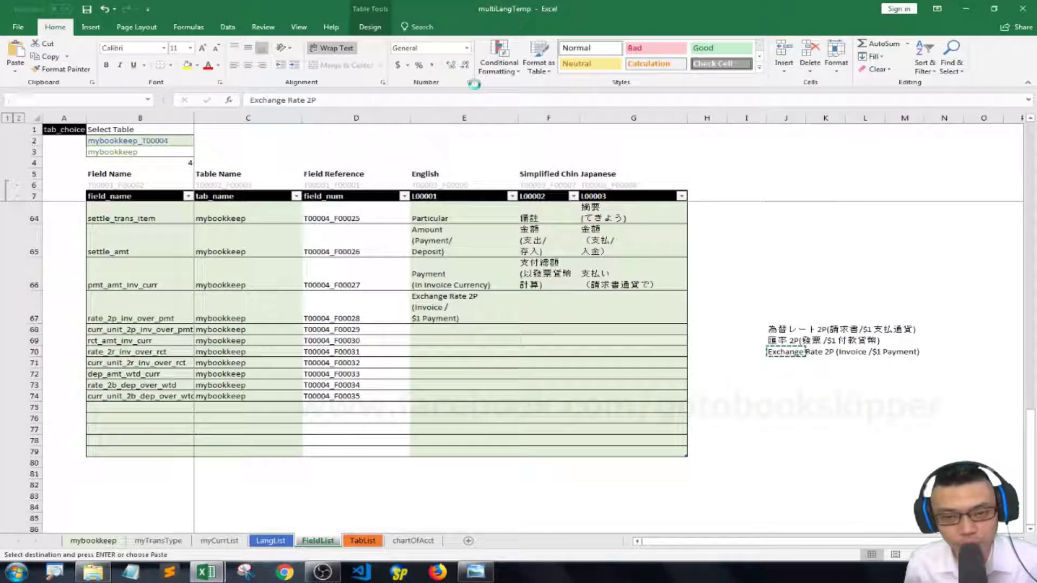
click(540, 298)
click(777, 340)
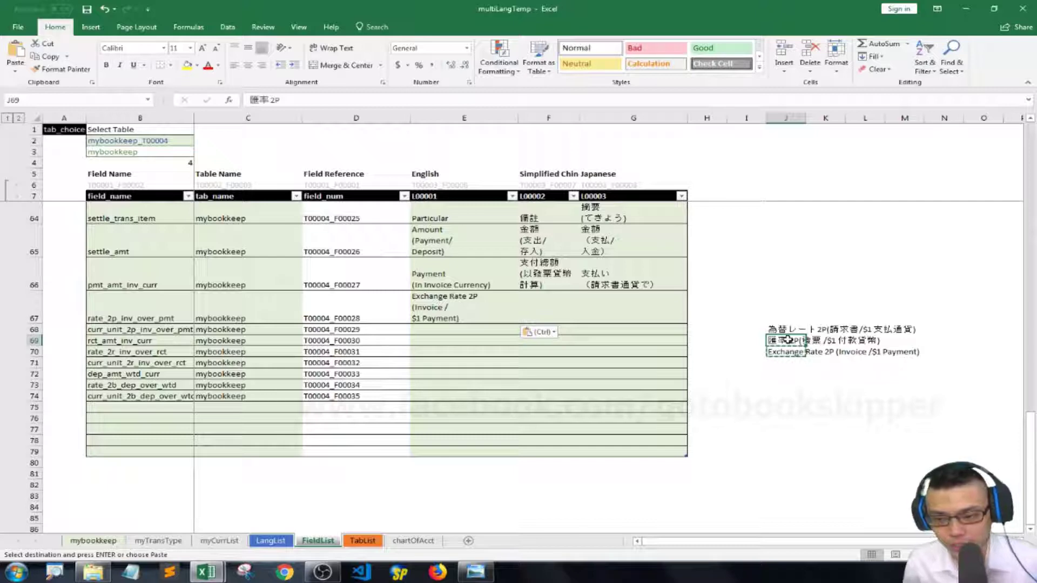
key(ctrl+c)
right_click(545, 301)
click(589, 85)
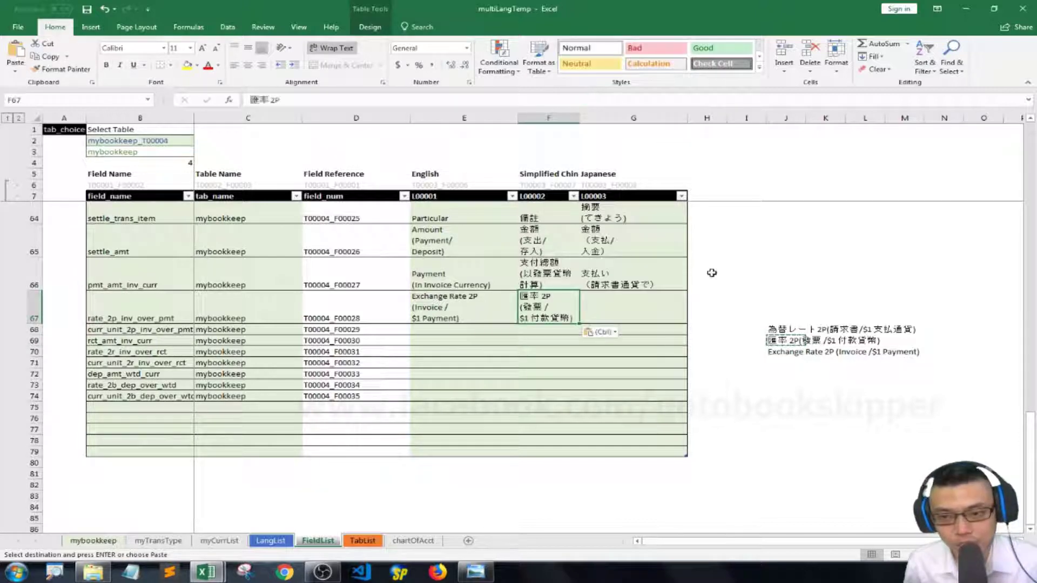
Copy the Japanese label 為替レート2P(請求書/$1支払通貨) into G67 of the rate_2p_inv_over_pmt row as a value.
click(776, 329)
key(ctrl+c)
right_click(627, 306)
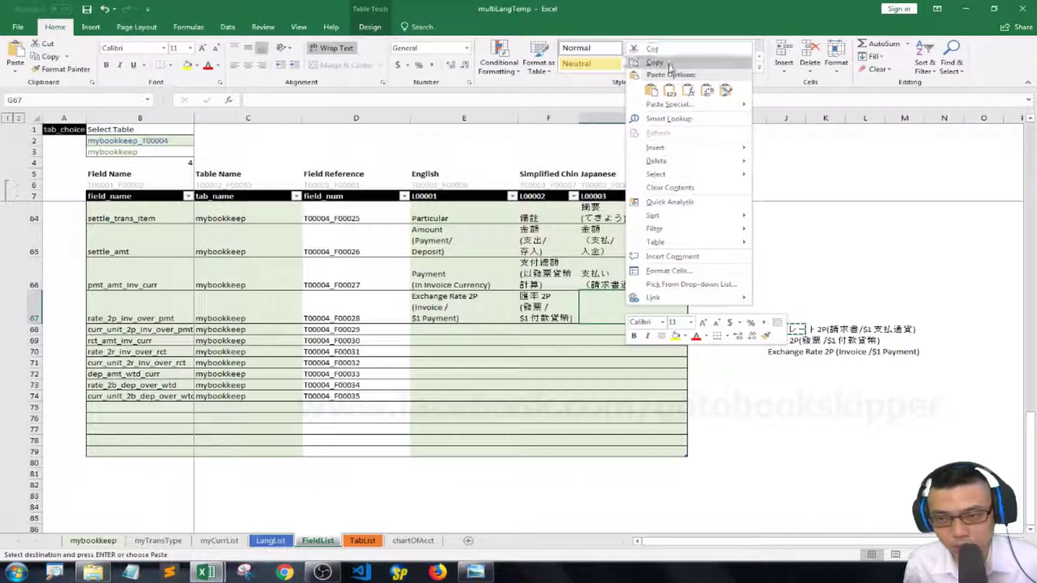
click(671, 90)
Copy the payment Exchange Rate Unit labels from F1:F3 of the copy_text forex sheet into I68:I70 of FieldList.
key(alt+Tab)
key(shift+Up)
key(shift+Up)
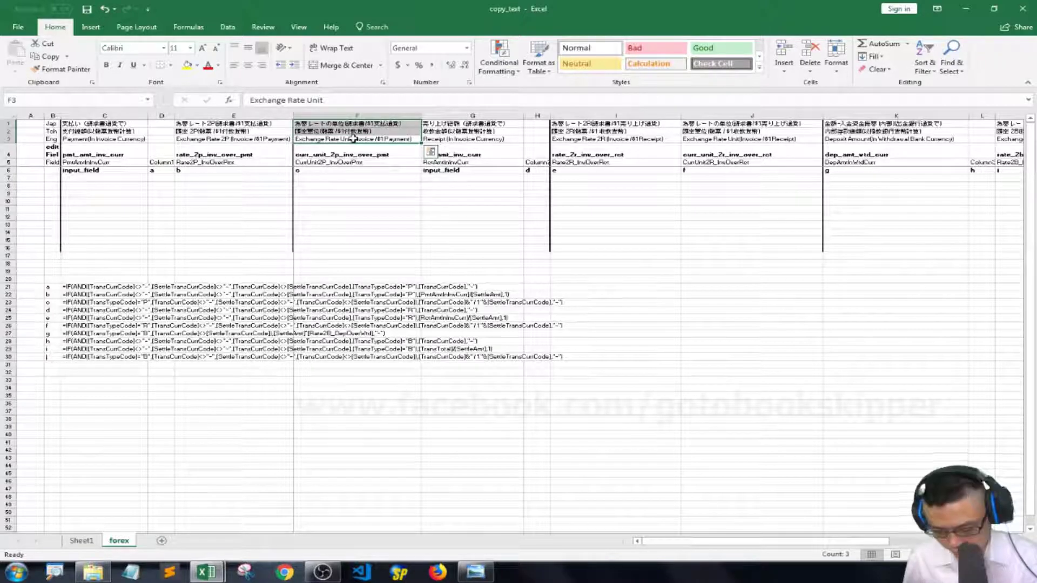
key(ctrl+c)
mouse_move(206, 571)
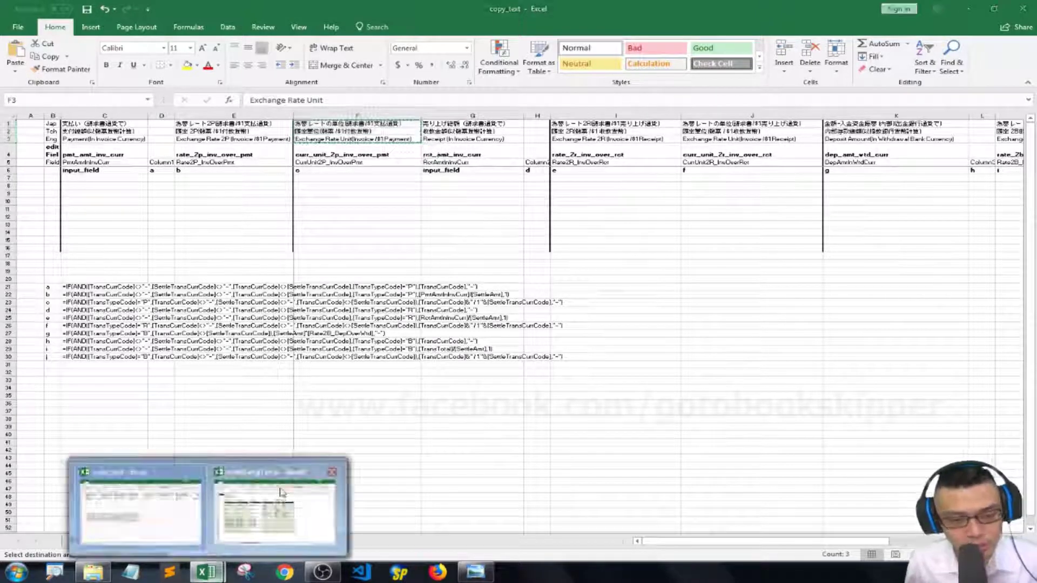
click(273, 504)
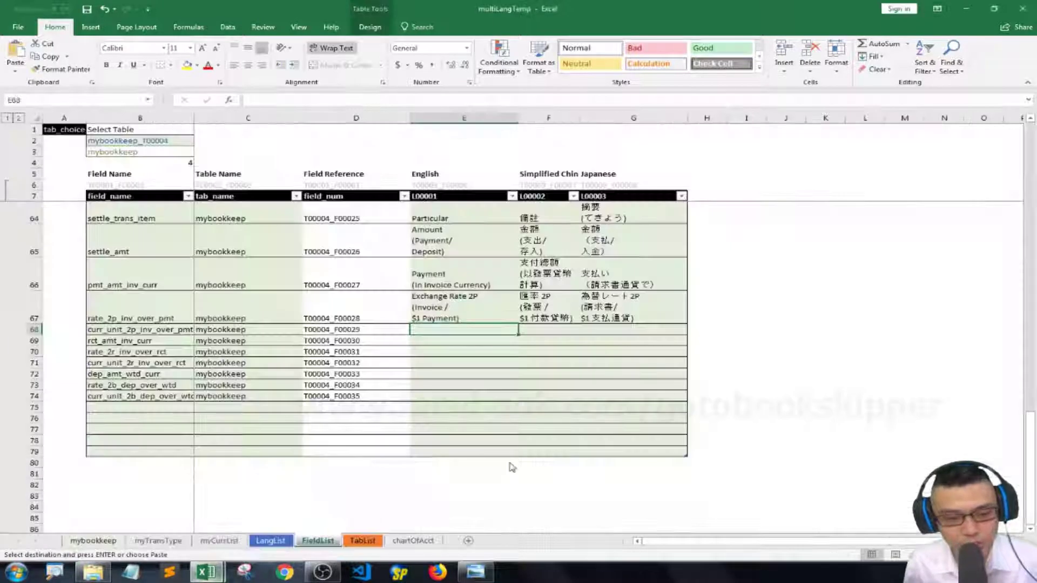
right_click(754, 329)
click(773, 127)
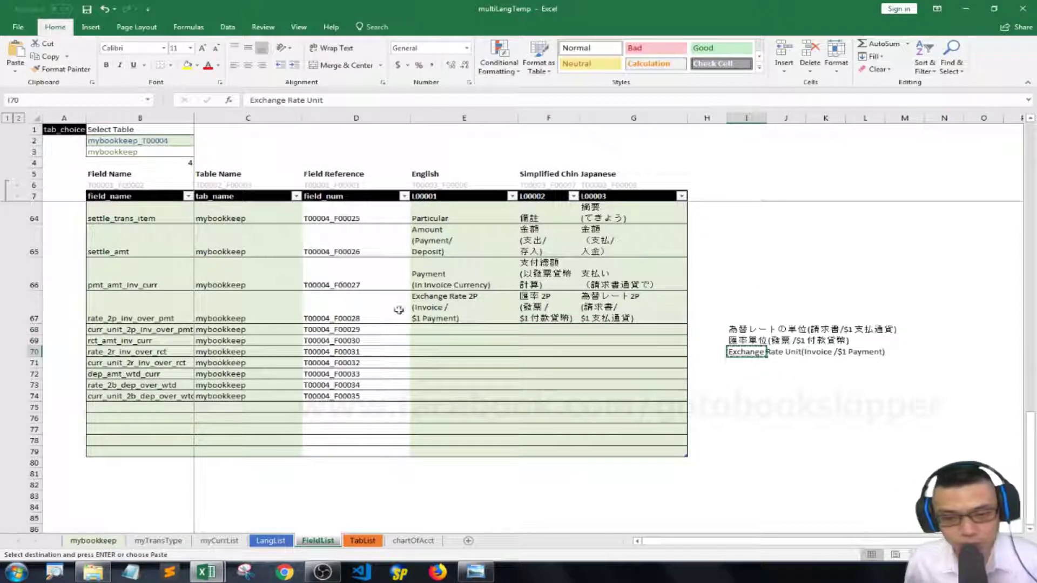
Paste the English Exchange Rate Unit label into E68 and the Chinese label 匯率單位 into F68 as values for curr_unit_2p_inv_over_pmt.
right_click(438, 331)
click(501, 134)
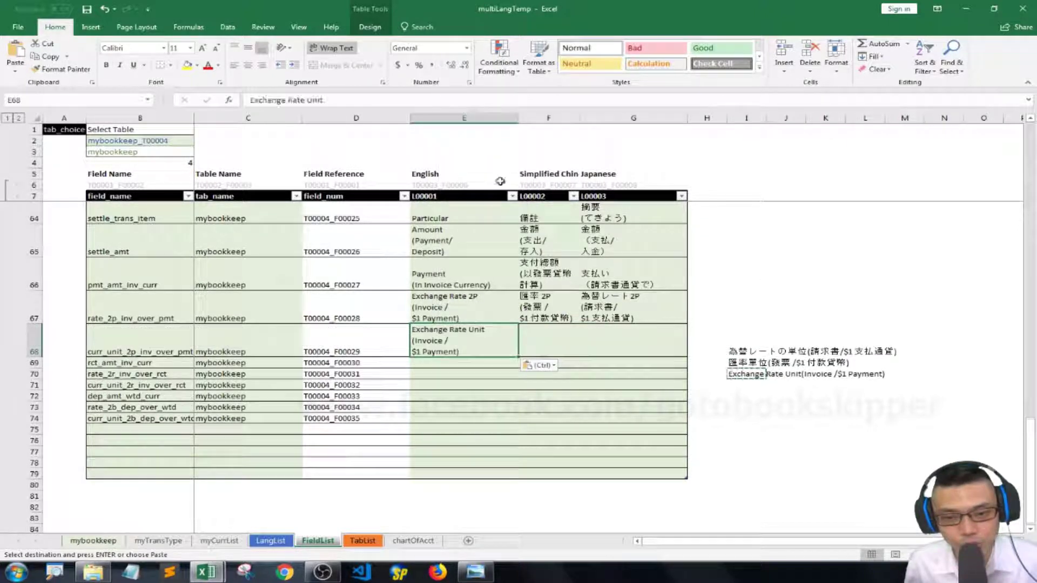
key(Right)
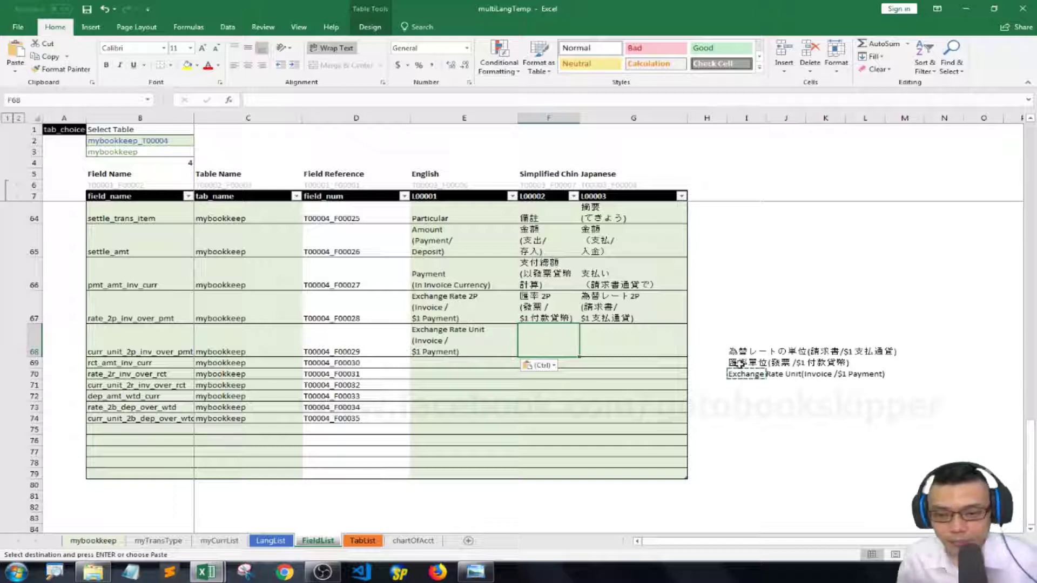
click(742, 363)
right_click(573, 341)
click(596, 110)
Copy the Japanese label 為替レートの単位(請求書/$1支払通貨) into G68 as a value and save the workbook.
right_click(741, 347)
click(759, 121)
right_click(631, 344)
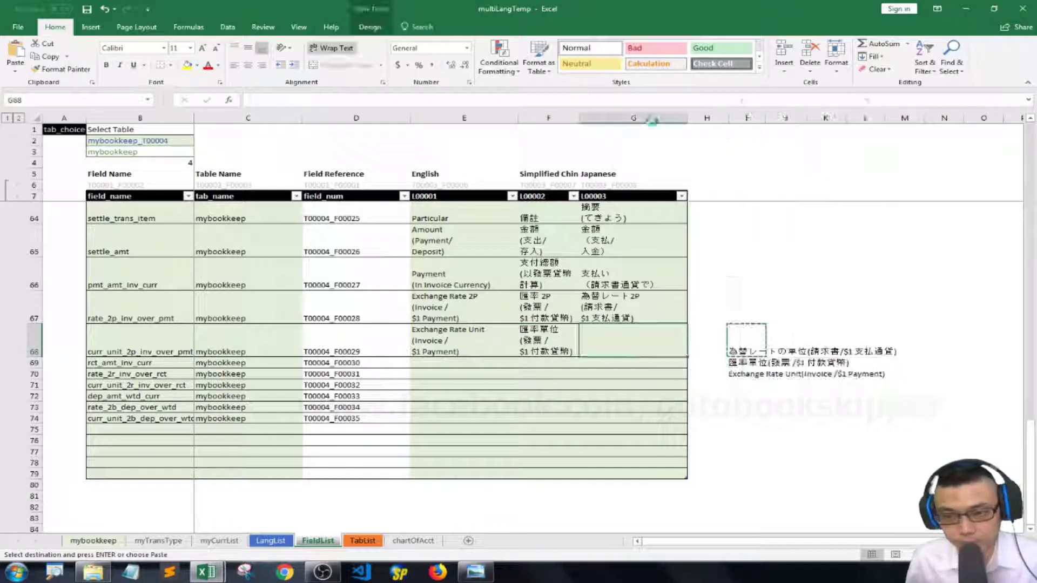
click(652, 120)
click(797, 275)
key(ctrl+s)
Copy the Receipt (In Invoice Currency) labels from G1:G3 of the copy_text forex sheet into I68:I70 of FieldList.
mouse_move(201, 577)
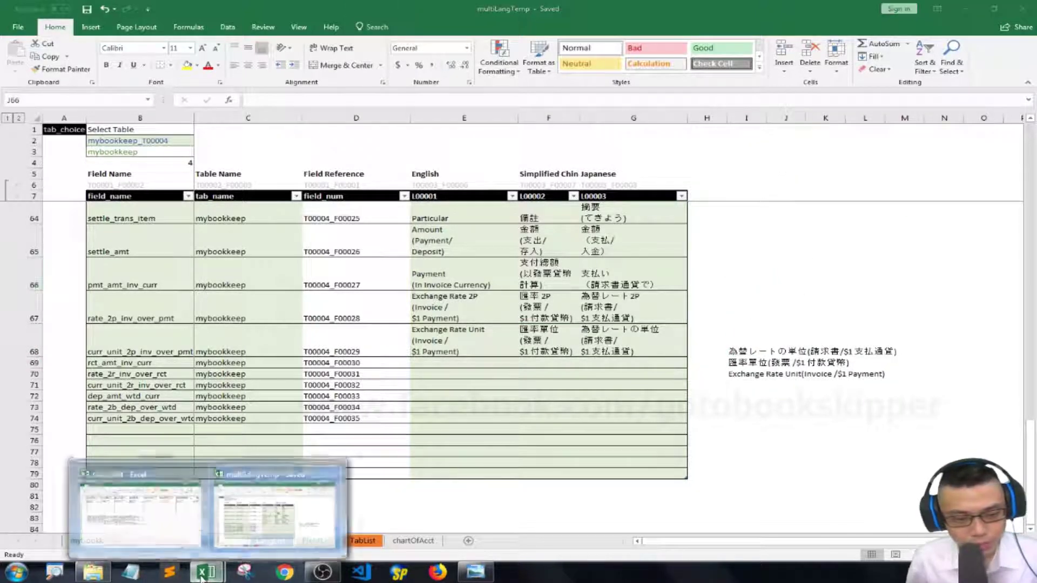
click(139, 504)
key(ctrl+c)
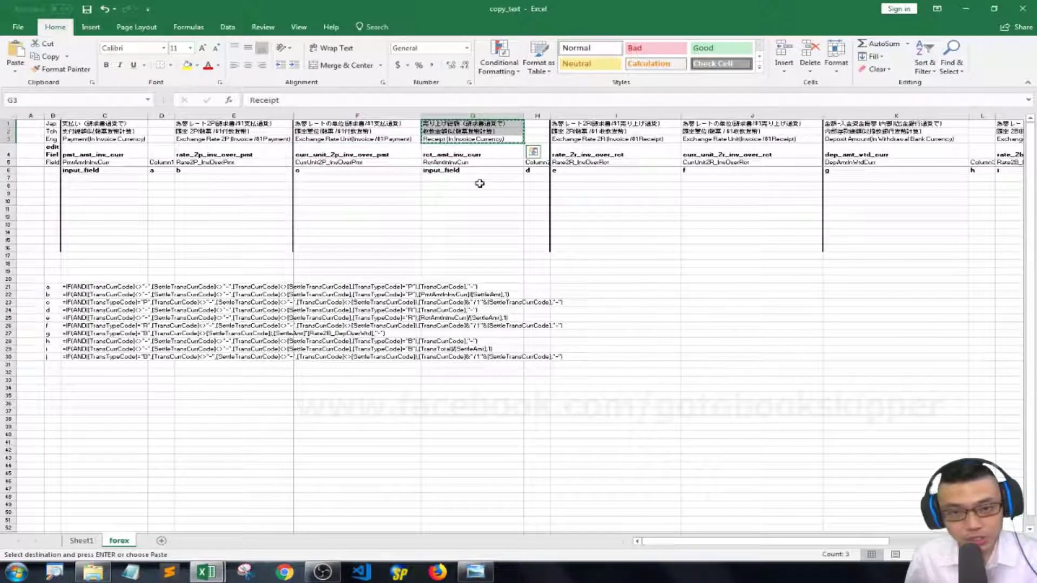
mouse_move(206, 573)
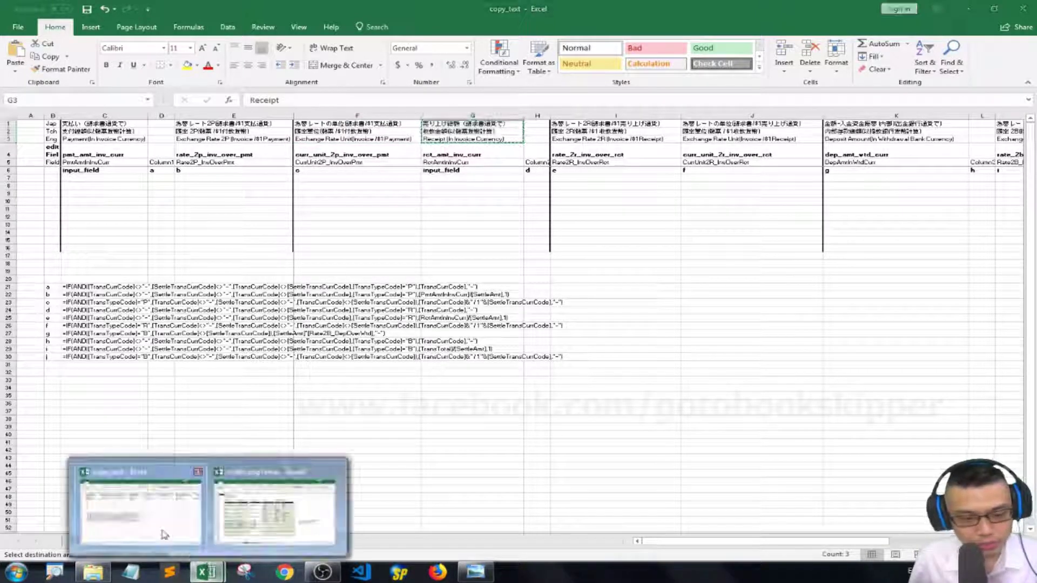
click(277, 505)
Paste the English receipt label into E69 and the Chinese label 收款金額(以發票貨幣計算) into F69 as values for rct_amt_inv_curr.
right_click(430, 363)
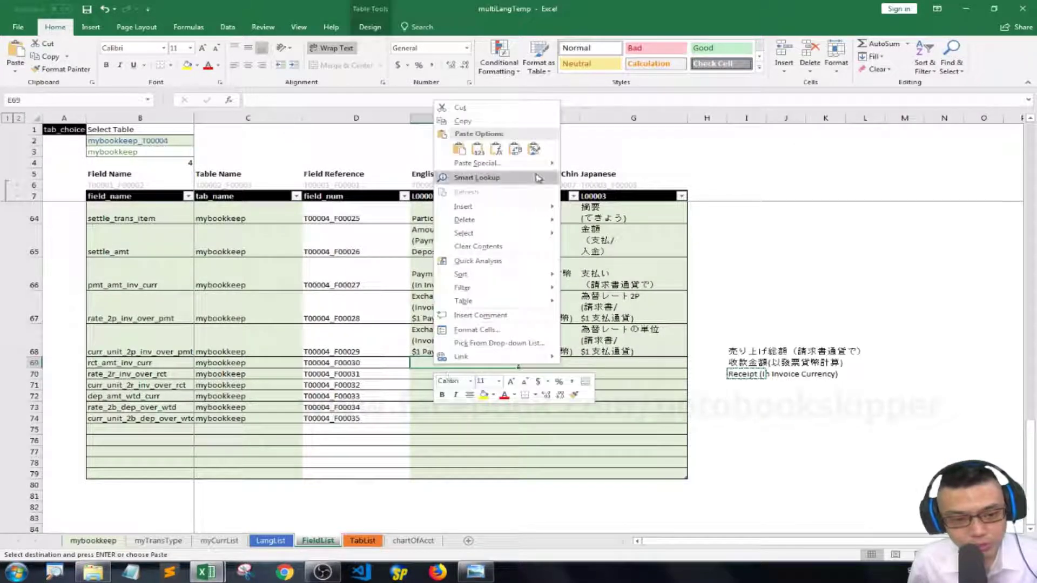
click(480, 153)
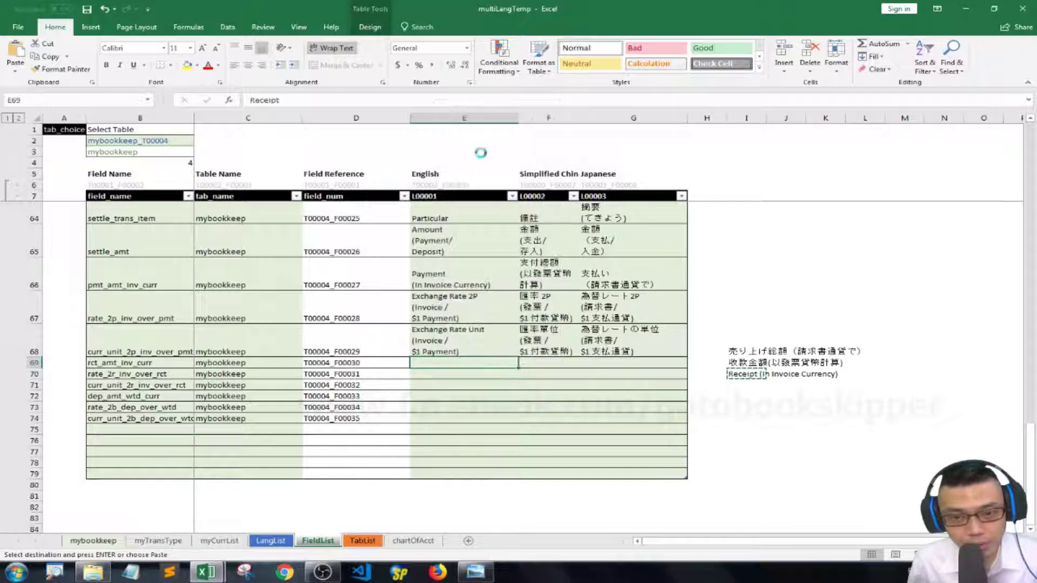
click(744, 370)
key(ctrl+c)
right_click(542, 370)
click(594, 160)
Copy the Japanese label 売り上げ総額（請求書通貨で） into G69 of the rct_amt_inv_curr row as a value.
click(752, 346)
key(ctrl+c)
right_click(641, 373)
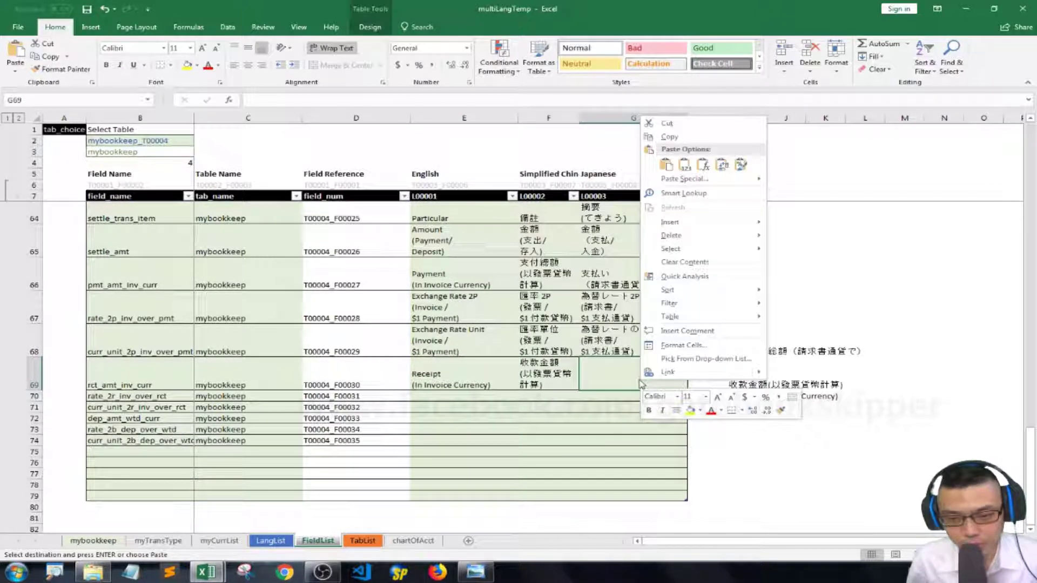
click(693, 160)
Clear the temporary receipt labels from I68:I70 beside the table.
click(441, 397)
drag(751, 397, 752, 346)
key(Delete)
click(752, 340)
Copy the Exchange Rate 2R labels from I1:I3 of the copy_text forex sheet into I68:I70 of FieldList.
key(alt+Tab)
click(597, 150)
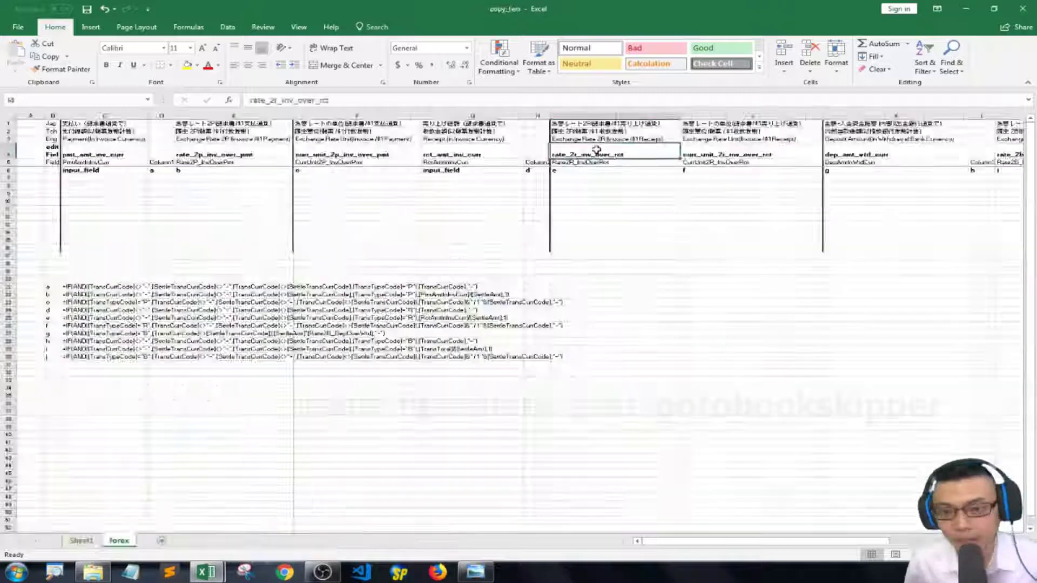
key(Up)
key(shift+Up)
key(shift+Up)
key(ctrl+c)
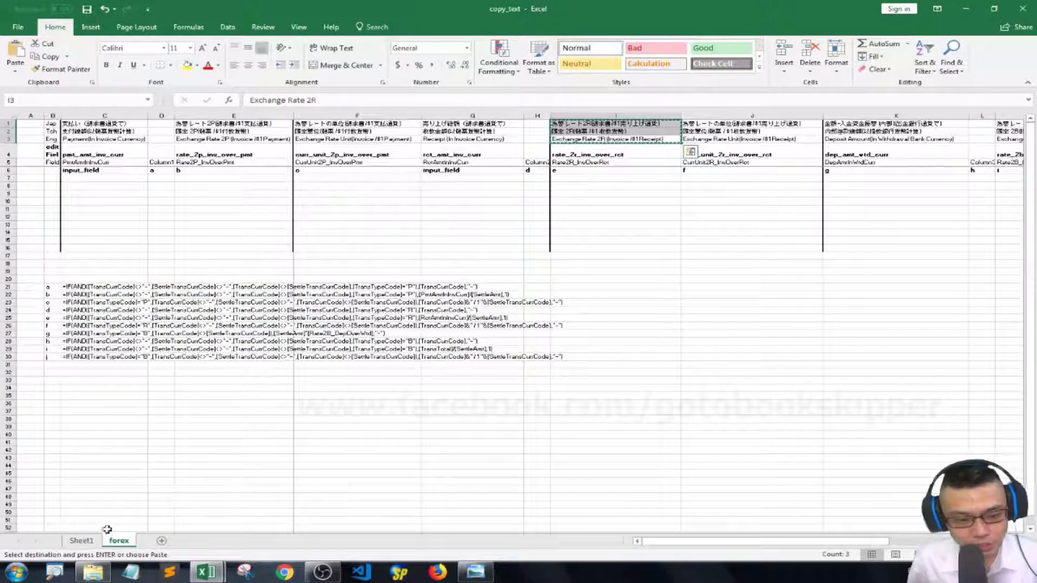
key(alt+Tab)
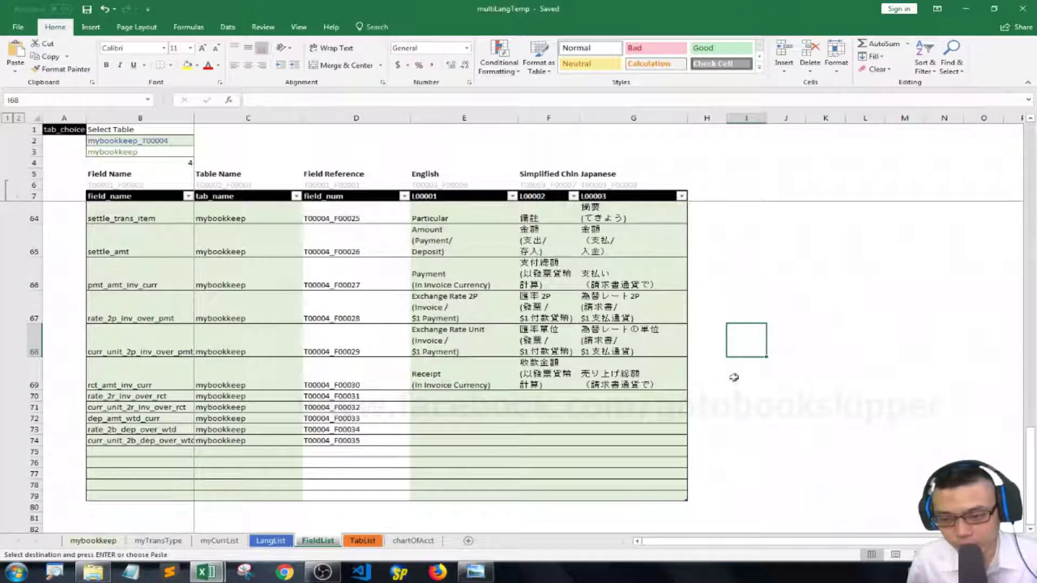
key(ctrl+v)
key(Down)
key(Down)
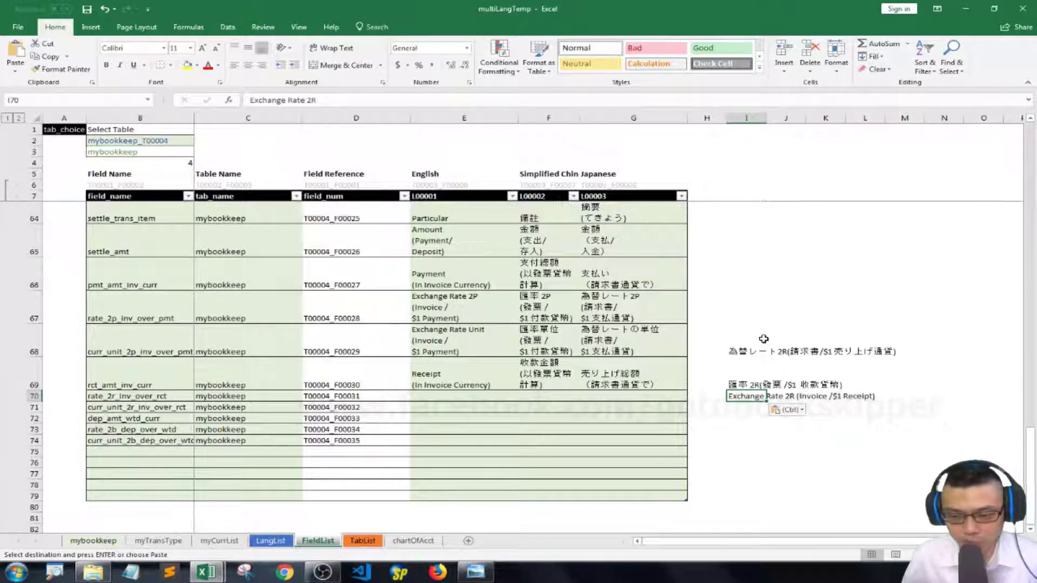
Paste the English Exchange Rate 2R label into E70 and the Chinese label 匯率 2R into F70 as values for rate_2r_inv_over_rct.
key(ctrl+c)
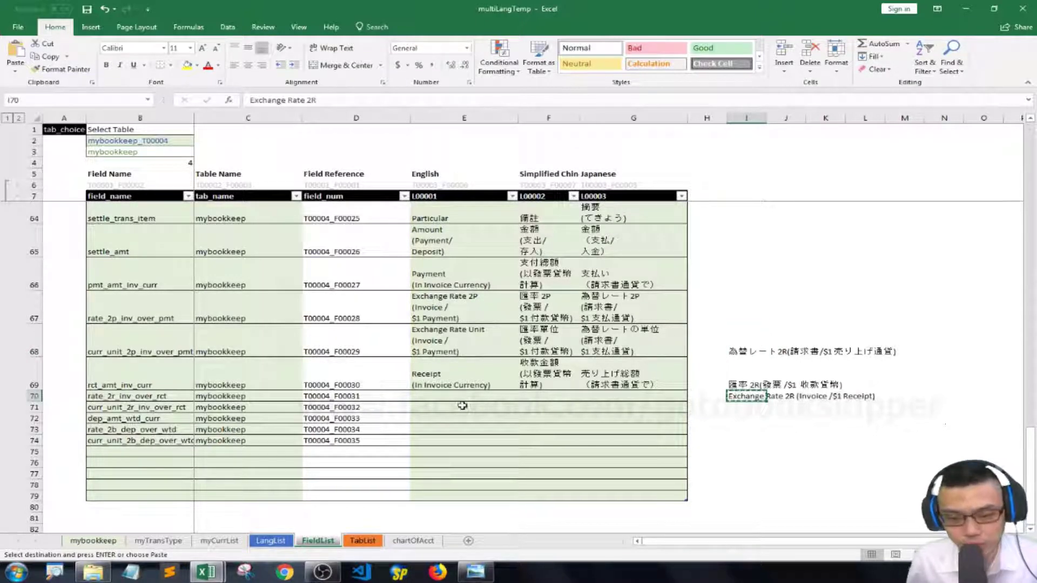
right_click(447, 399)
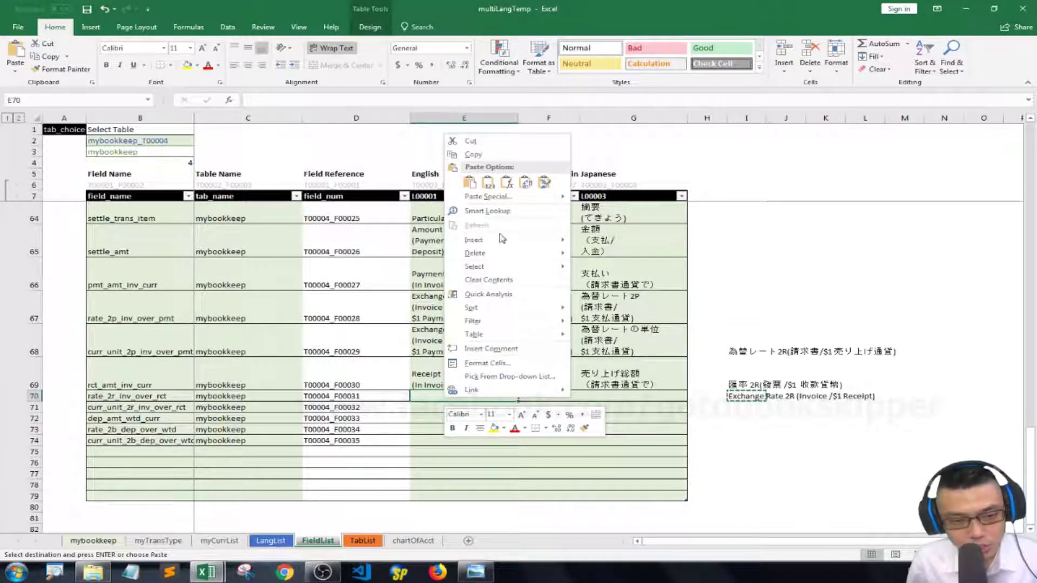
click(489, 183)
click(744, 376)
key(ctrl+c)
right_click(553, 414)
click(598, 198)
Copy the Japanese label 為替レート2R(請求書/$1売り上げ通貨) into G70 as a value and save the workbook.
right_click(749, 352)
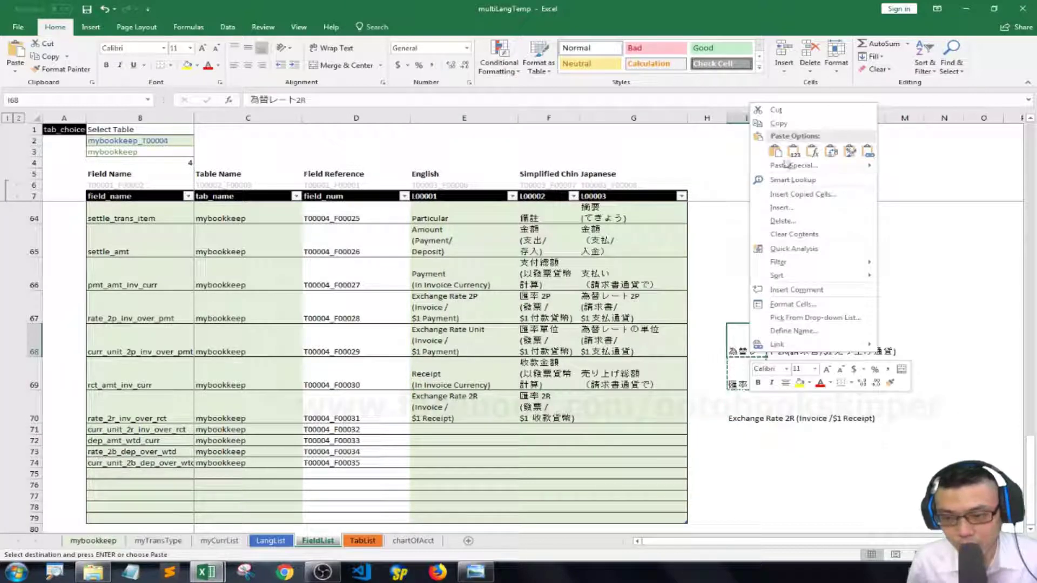
key(ctrl+c)
right_click(597, 415)
click(642, 214)
key(ctrl+s)
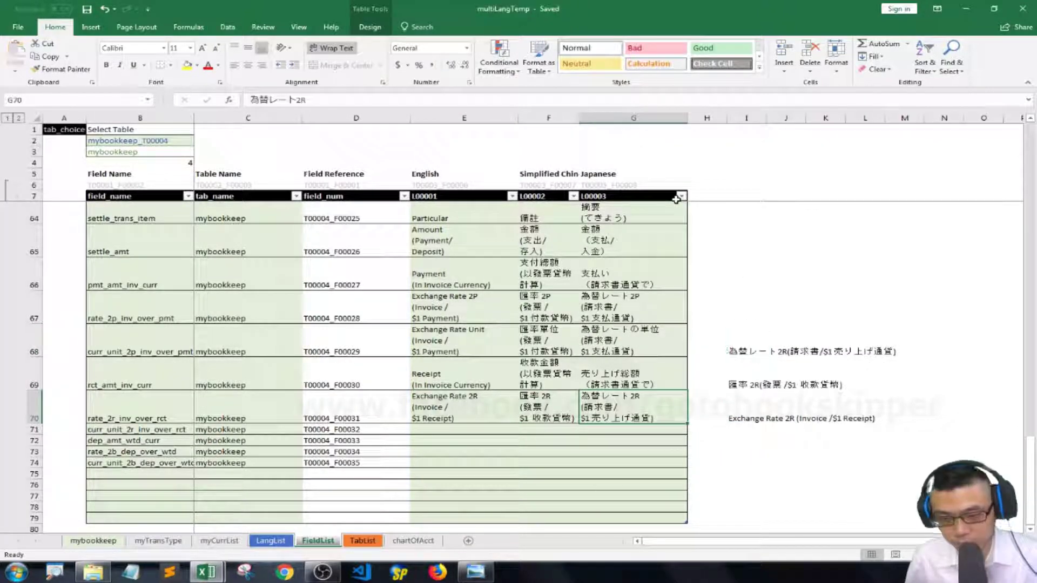
Copy the receipt Exchange Rate Unit labels from J1:J3 of the copy_text forex sheet as values into I70:I72 of FieldList.
key(Tab)
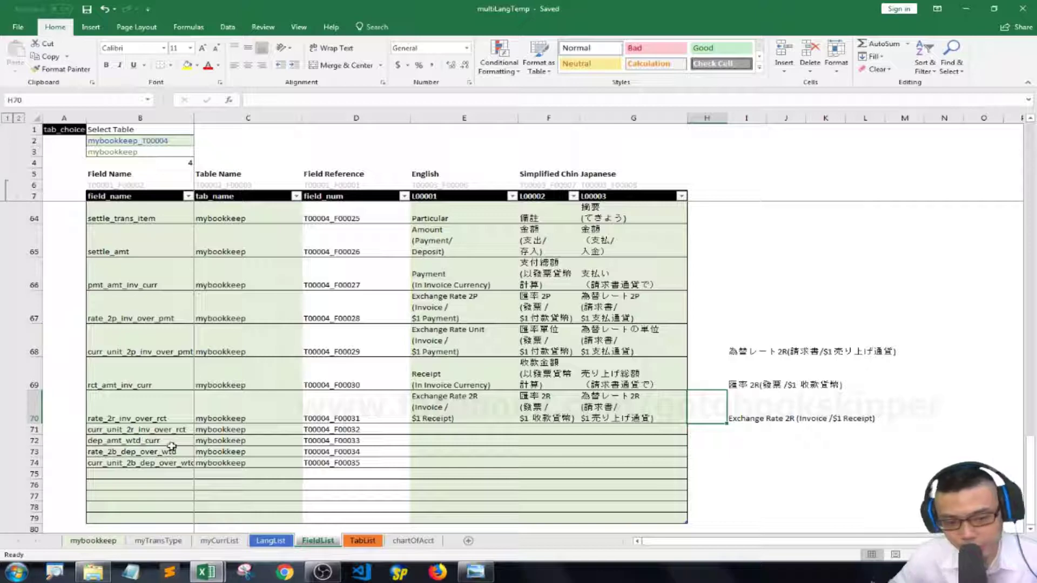
click(451, 419)
mouse_move(206, 572)
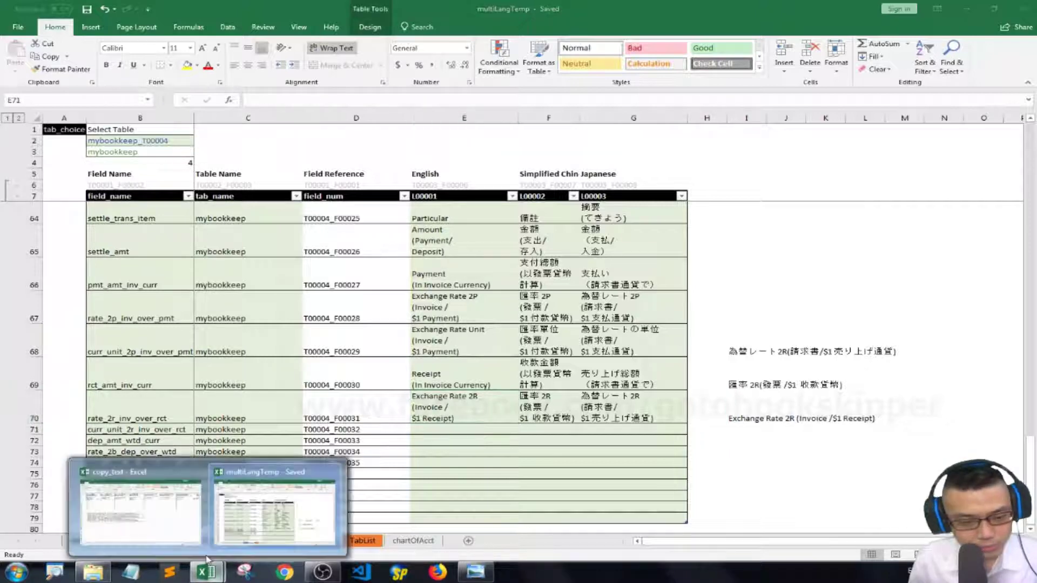
click(133, 513)
click(886, 139)
key(ctrl+c)
click(278, 513)
right_click(748, 418)
click(795, 207)
Paste the English Exchange Rate Unit label into E71 and the Chinese label 匯率單位 into F71 as values for curr_unit_2r_inv_over_rct.
key(ctrl+c)
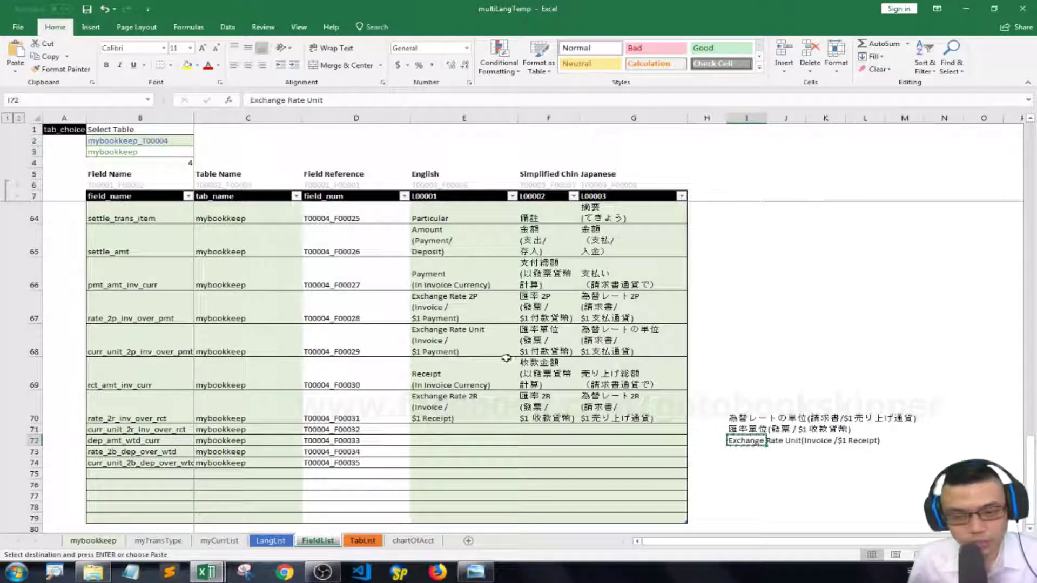
right_click(437, 429)
click(486, 218)
right_click(730, 452)
click(753, 218)
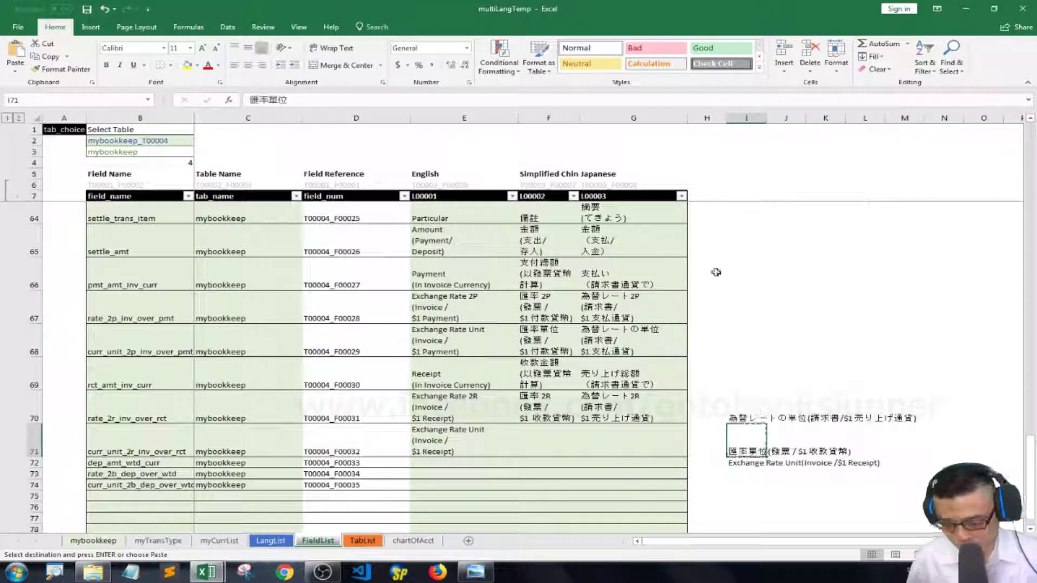
right_click(543, 440)
click(587, 225)
Copy the Japanese label 為替レートの単位(請求書/$1売り上げ通貨) into G71 as a value and save the workbook.
right_click(740, 417)
right_click(640, 439)
click(686, 223)
key(ctrl+s)
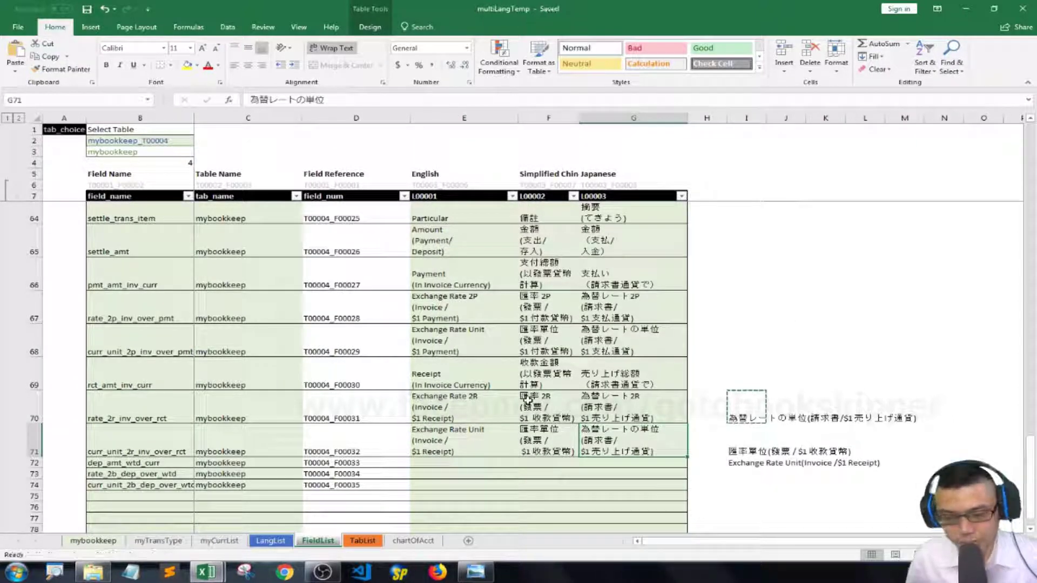
Clear the temporary labels from I70:I72 and select the English cell E72 of the dep_amt_wtd_curr row.
key(Up)
key(Right)
key(Right)
key(shift+Down)
key(shift+Down)
key(Delete)
key(Left)
key(Left)
key(Left)
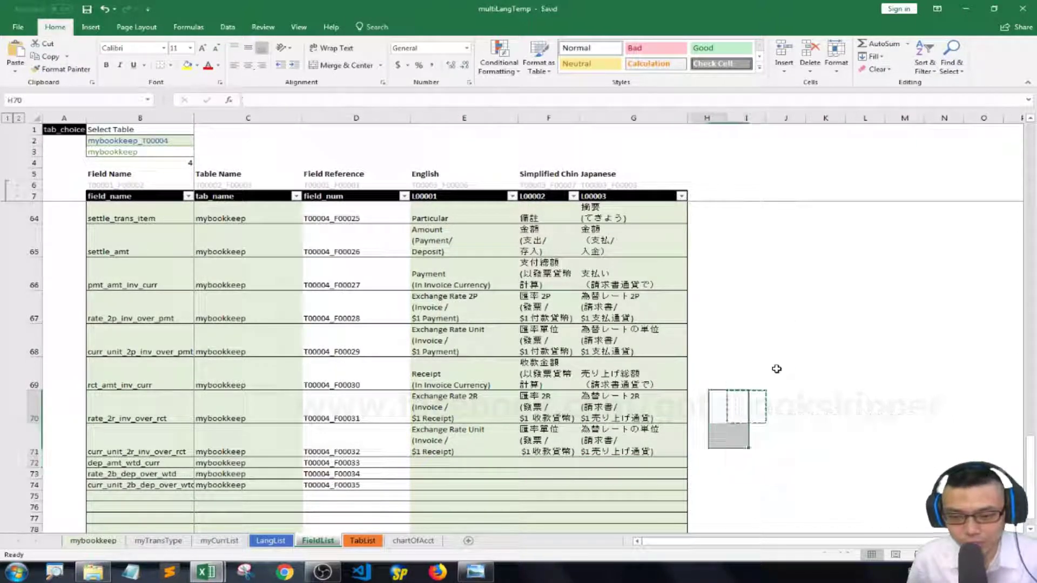
key(Left)
scroll(756, 366, down, 1)
key(Down)
key(Down)
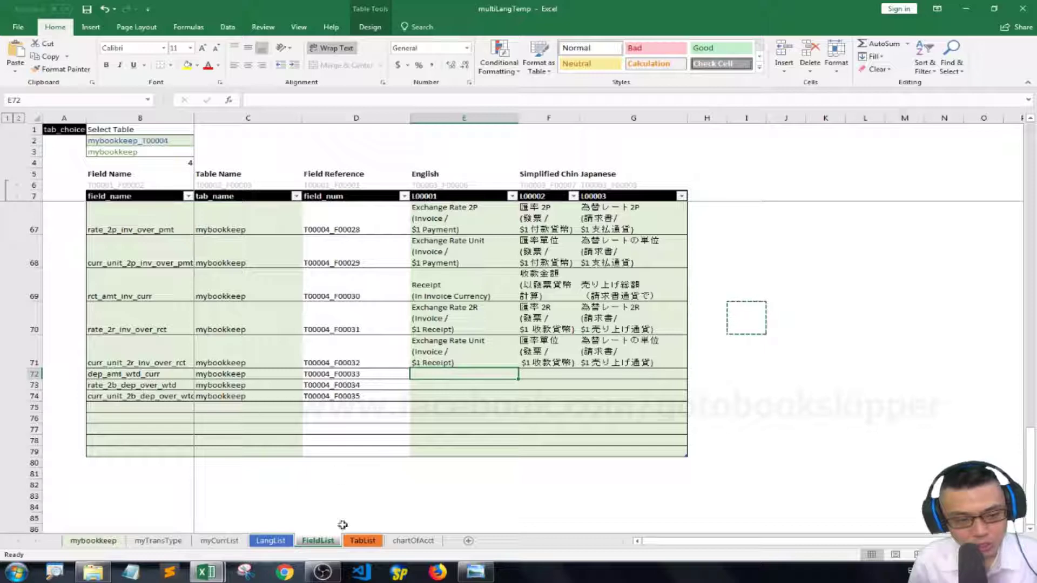
Copy the deposit amount and 2B exchange rate labels in rows 1 to 3 of copy_text's forex sheet to FieldList at I73 and widen column I.
mouse_move(207, 571)
click(135, 511)
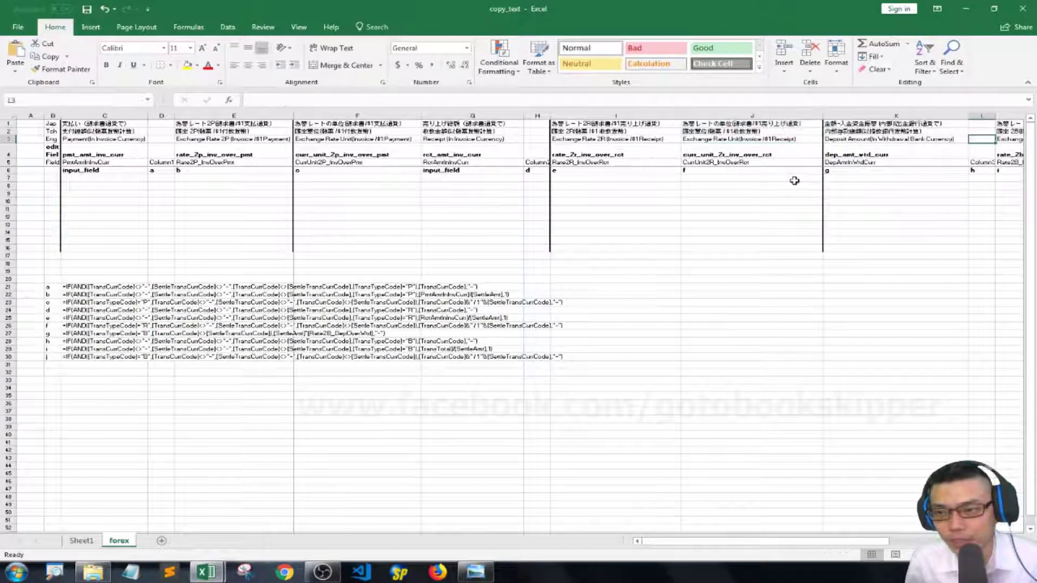
key(Right)
key(Right)
key(shift+Up)
key(shift+Up)
key(shift+Left)
key(shift+Left)
key(shift+Left)
key(ctrl+c)
key(alt+Tab)
key(ctrl+v)
double_click(797, 117)
Paste the English Deposit Amount label into E72 and the Chinese label 內部存款總額 into F72 as values for dep_amt_wtd_curr.
key(ctrl+c)
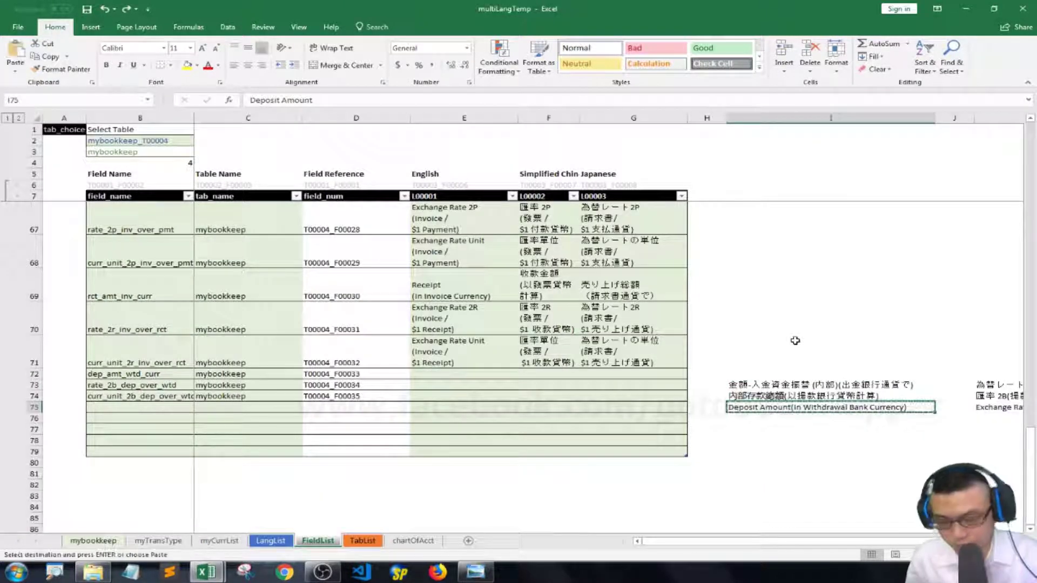
right_click(481, 372)
click(500, 157)
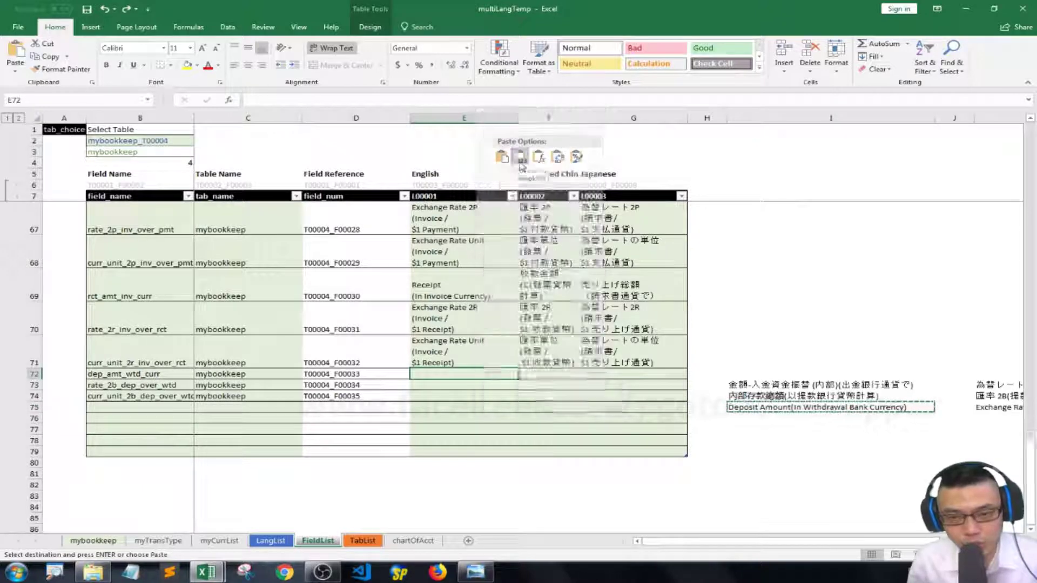
click(780, 439)
key(ctrl+c)
right_click(552, 390)
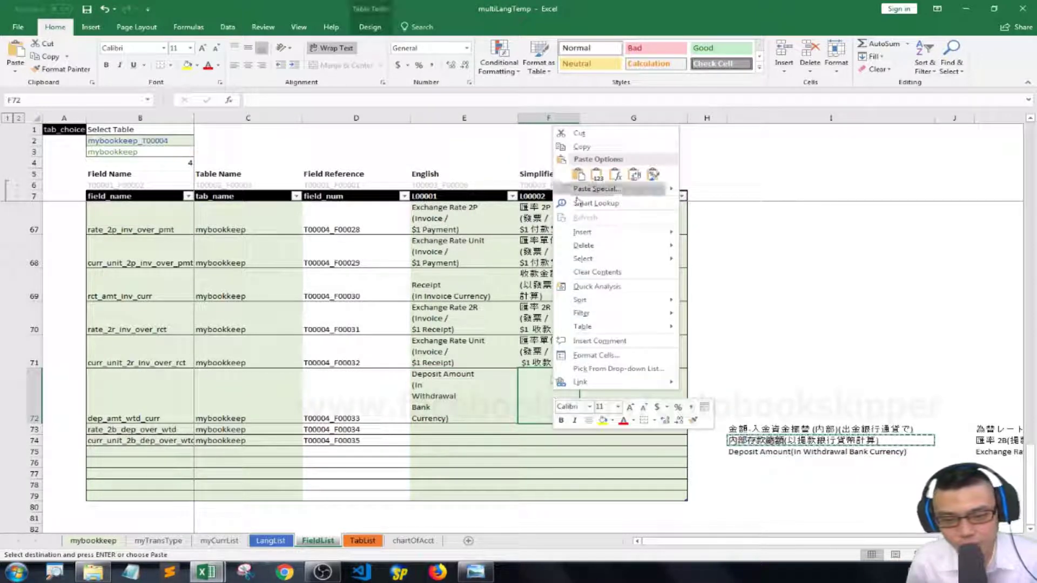
click(597, 175)
Copy the Japanese deposit amount label from I73 as a value into G72.
click(773, 430)
key(ctrl+c)
right_click(650, 400)
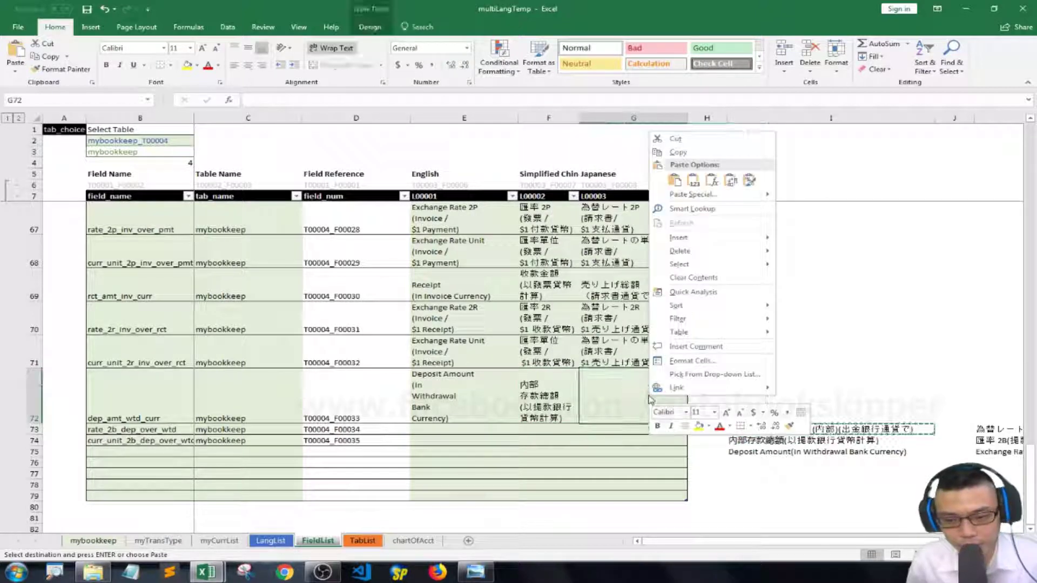
click(694, 179)
key(Escape)
Move the Exchange Rate 2B and Exchange Rate Unit labels from K73:L75 to I73:J75, replacing the deposit amount labels.
click(825, 360)
key(Down)
key(Down)
key(Right)
key(Right)
key(shift+Right)
key(shift+Down)
key(shift+Down)
key(ctrl+x)
key(Left)
key(Left)
key(ctrl+v)
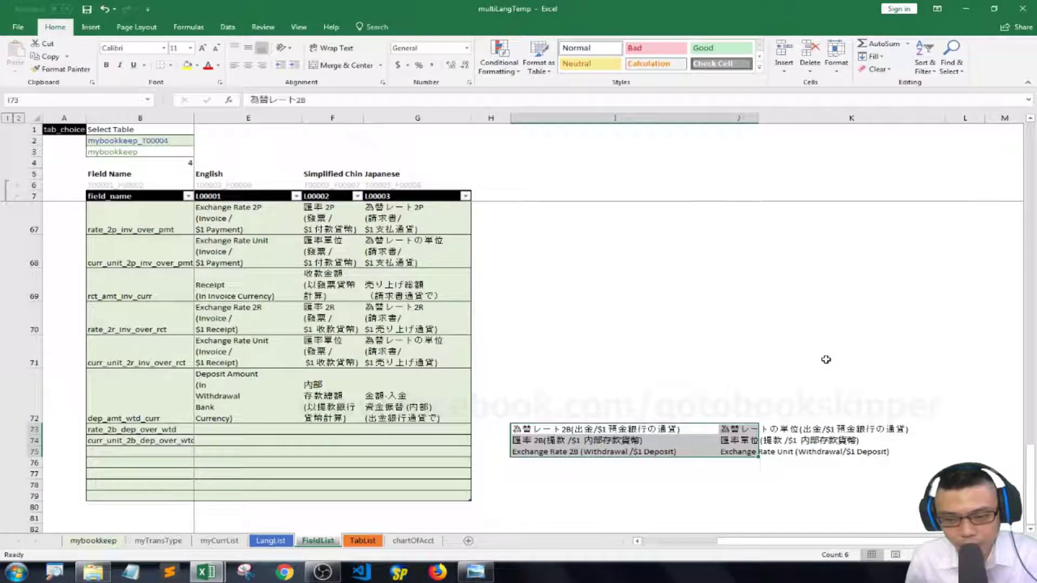
Copy the English label Exchange Rate 2B (Withdrawal /$1 Deposit) from I75 as a value into E73 for rate_2b_dep_over_wtd.
key(Left)
key(Left)
key(Left)
key(Left)
key(Left)
key(Left)
key(Right)
key(Right)
key(Right)
key(Right)
key(Right)
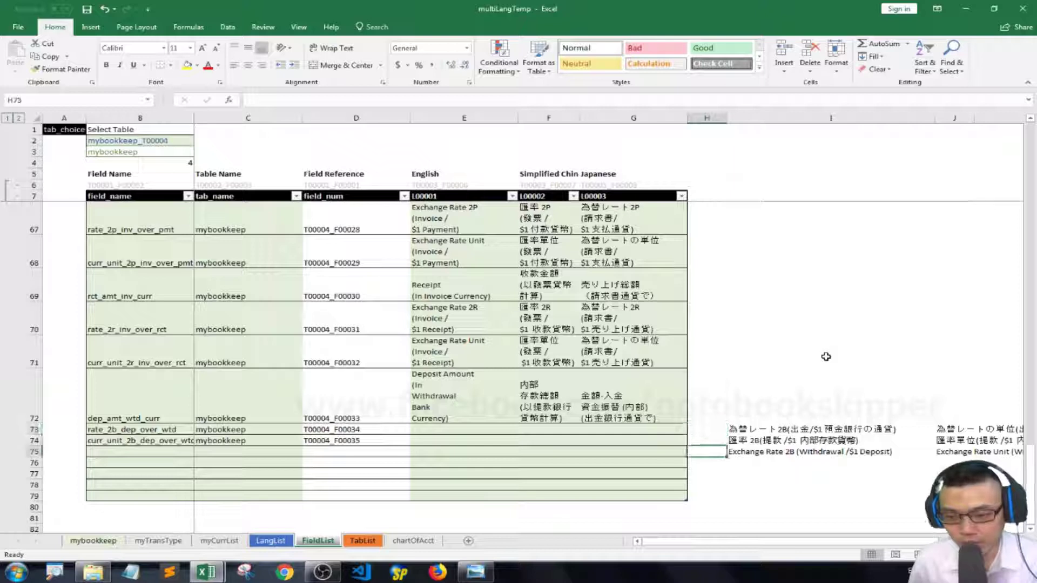
key(Right)
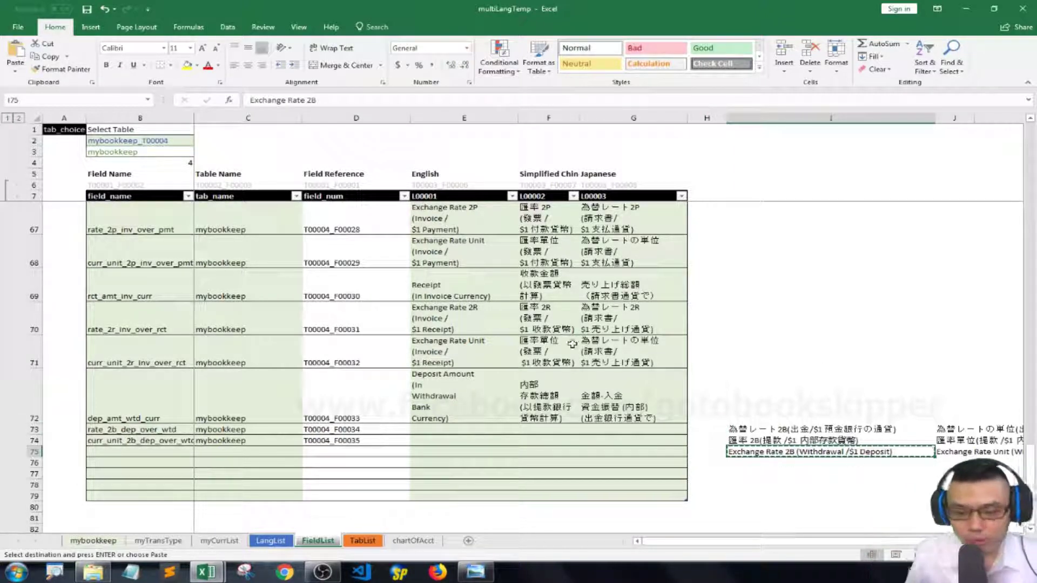
click(437, 433)
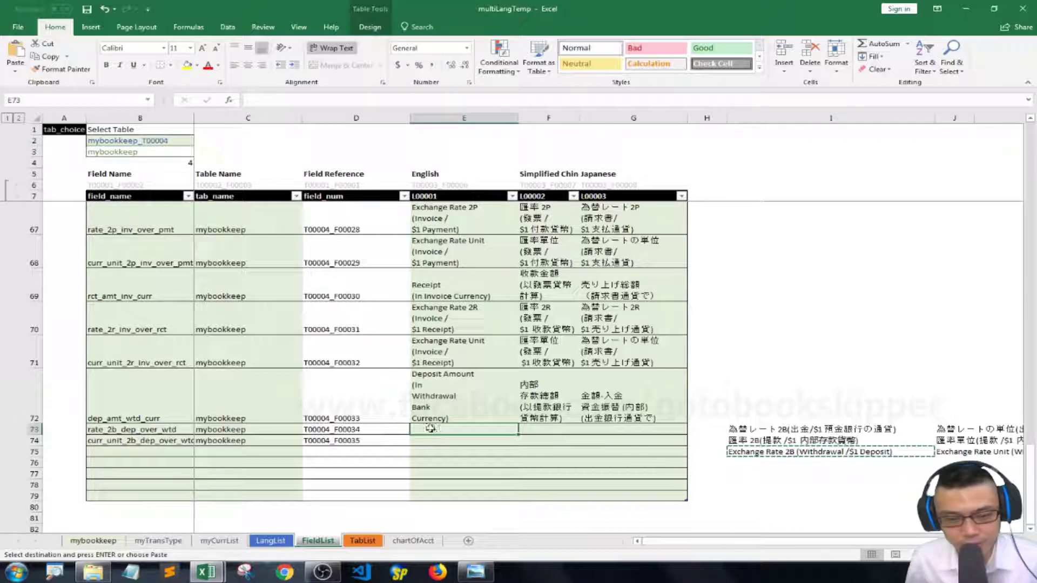
right_click(437, 433)
click(472, 220)
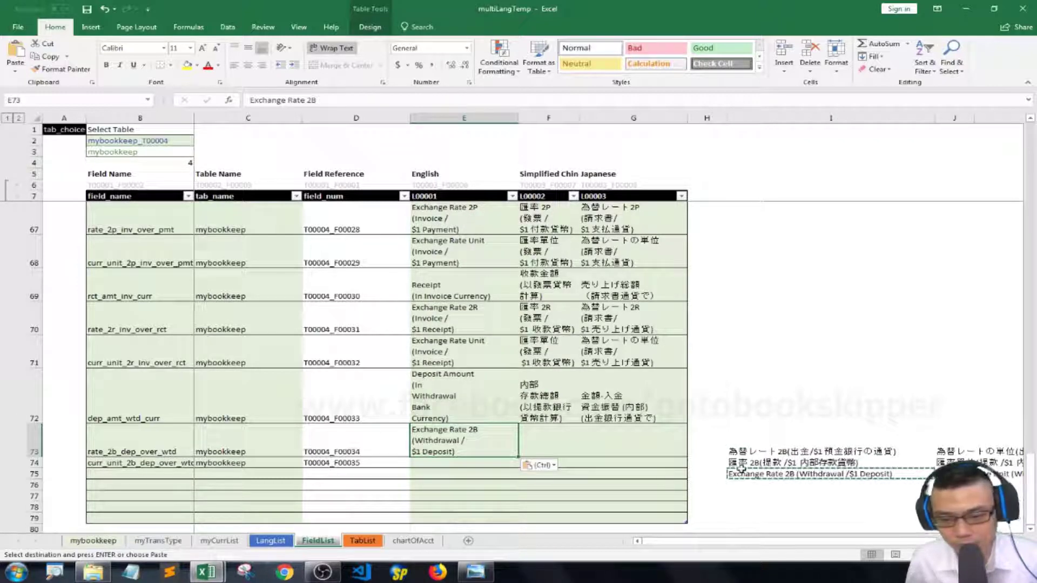
Copy the Chinese label 匯率 2B into F73 and the Japanese label 為替レート2B into G73 as values.
click(749, 464)
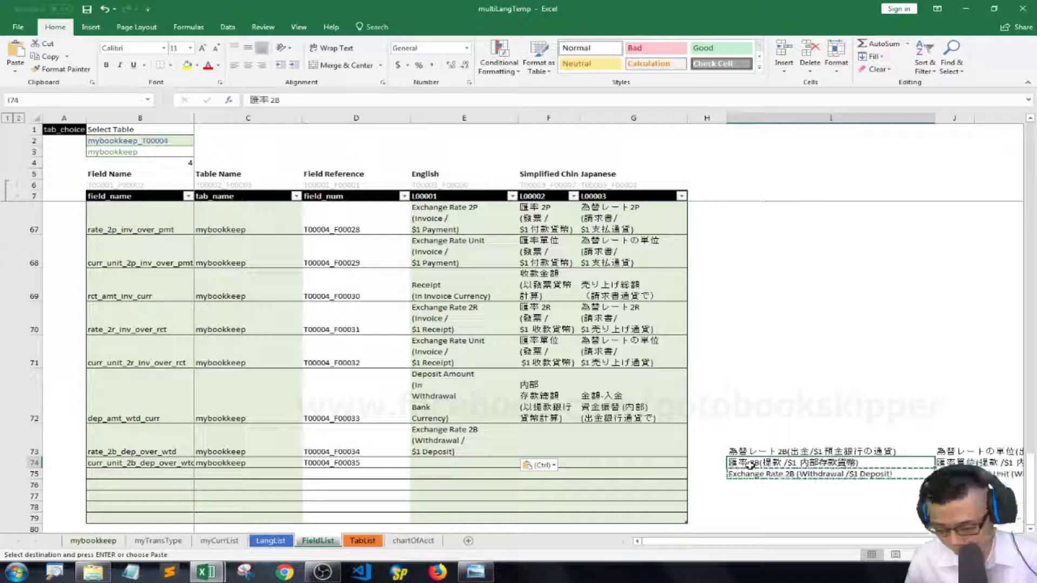
click(548, 449)
key(ctrl+v)
right_click(647, 457)
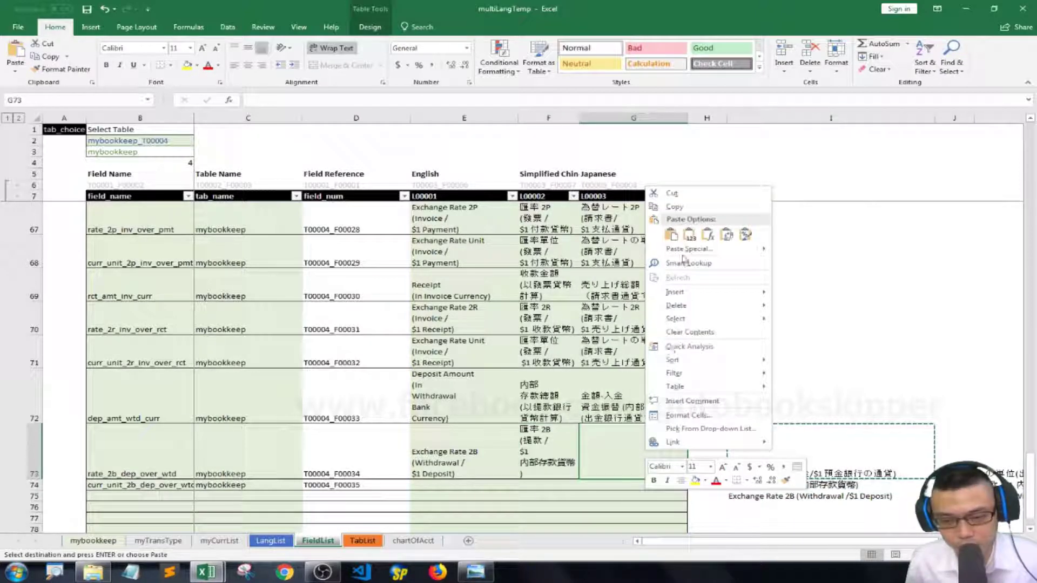
click(690, 234)
Replace the labels in I73:I75 with the Exchange Rate Unit labels from the neighbouring column J.
click(783, 307)
key(Down)
key(Down)
key(Down)
key(Left)
key(Right)
key(Down)
key(Down)
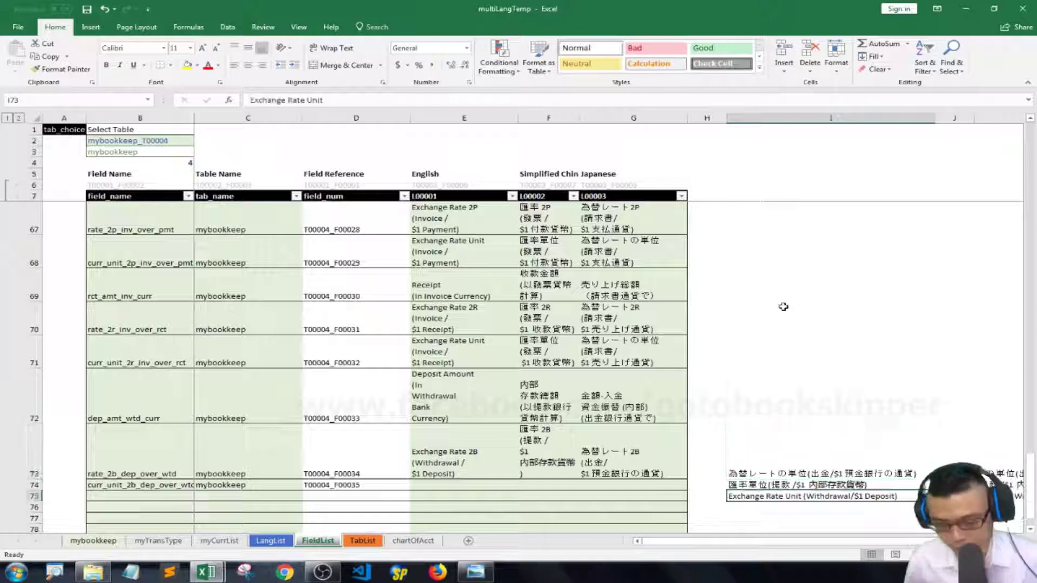
Paste the English Exchange Rate Unit label into E74 and the Chinese label 匯率單位 into F74 as values for curr_unit_2b_dep_over_wtd.
right_click(449, 485)
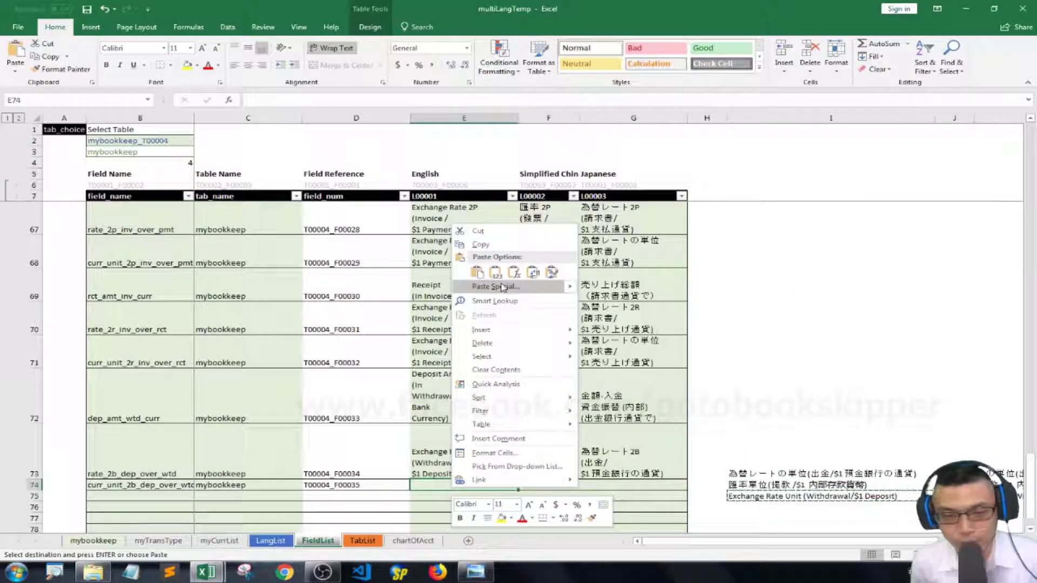
click(495, 272)
click(783, 502)
key(ctrl+c)
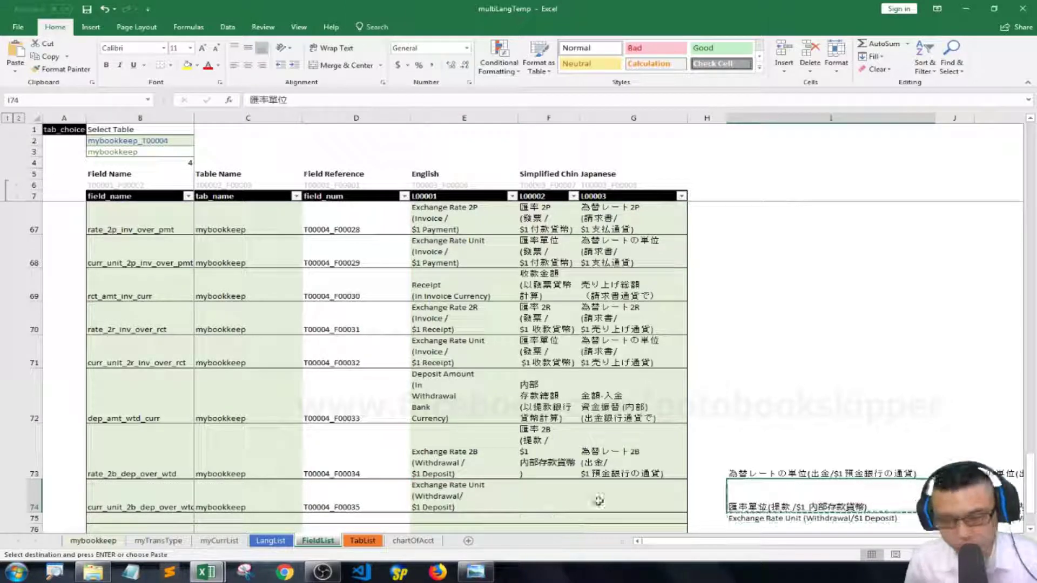
right_click(540, 500)
click(586, 285)
Copy the Japanese label 為替レートの単位(出金/$1預金銀行の通貨) from I73 as a value into G74.
scroll(586, 302, down, 1)
click(772, 367)
key(ctrl+c)
right_click(624, 425)
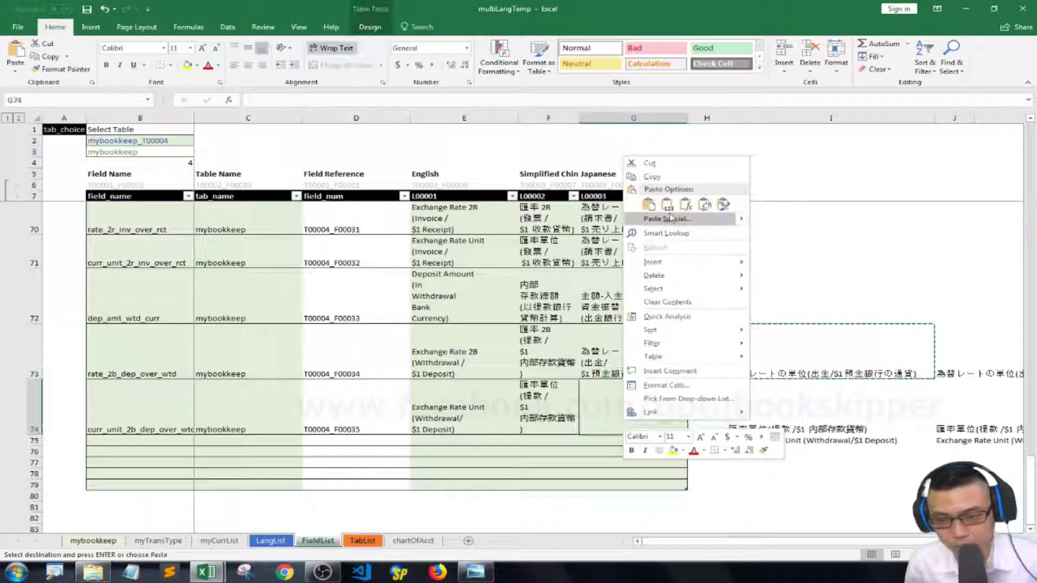
click(669, 204)
Clear the temporary labels beside the FieldList table at rows 73 to 75 and save the workbook.
drag(778, 362, 778, 440)
key(Delete)
click(778, 362)
key(ctrl+s)
Go to the mybookkeep sheet and locate the unnamed Column1 header beside pmt_amt_inv_curr.
click(106, 156)
click(105, 156)
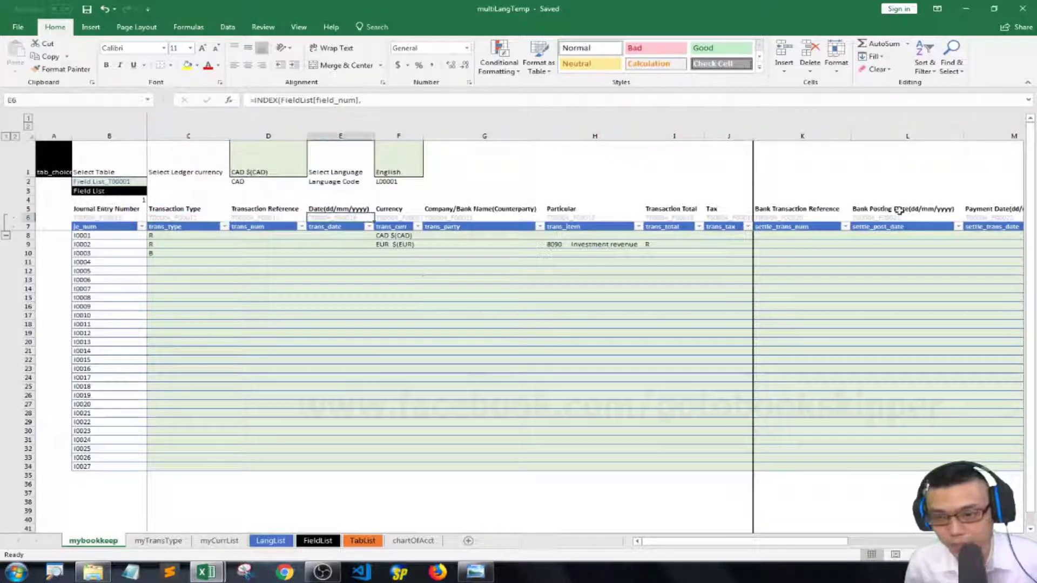
key(Right)
key(Right)
key(Right)
key(Right)
key(Right)
key(Right)
key(Right)
key(Right)
key(Right)
key(Right)
key(Right)
key(Right)
key(Right)
click(408, 217)
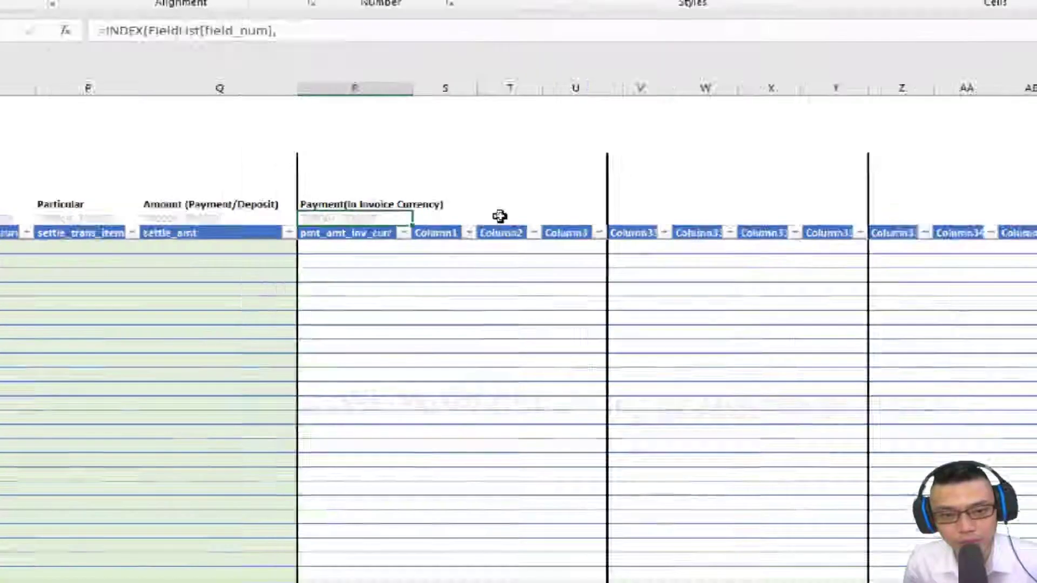
click(420, 237)
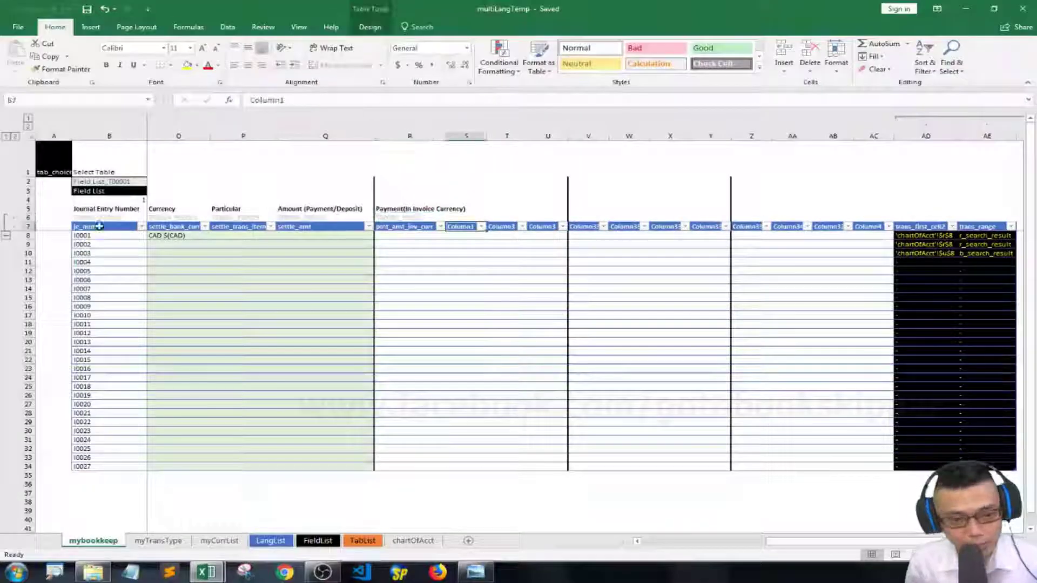
Review the foreign exchange field names from B66 down in FieldList and compare them with the column order of the reference bookkeeping table.
click(92, 200)
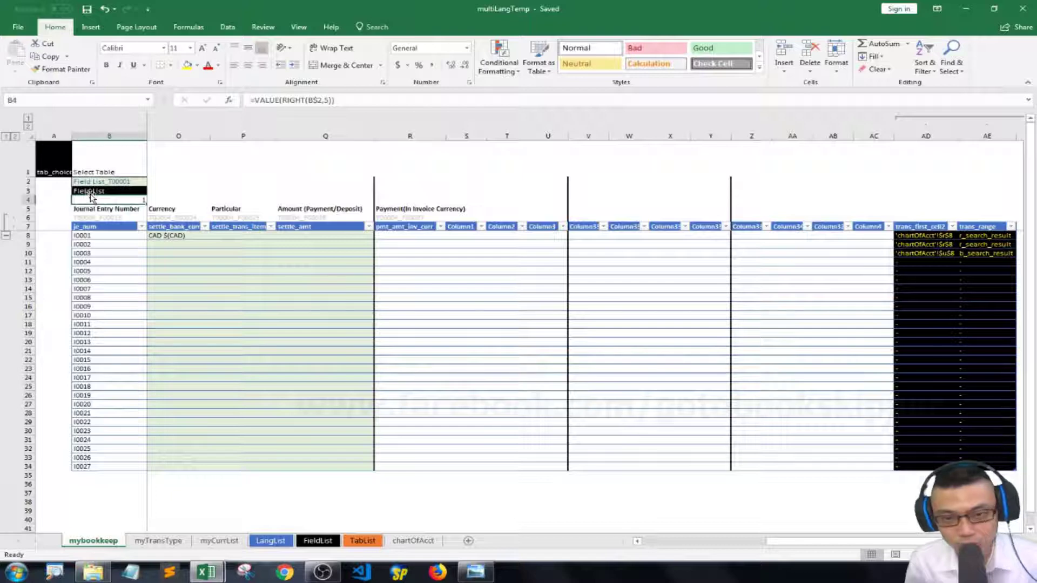
click(91, 192)
scroll(152, 310, up, 3)
click(151, 294)
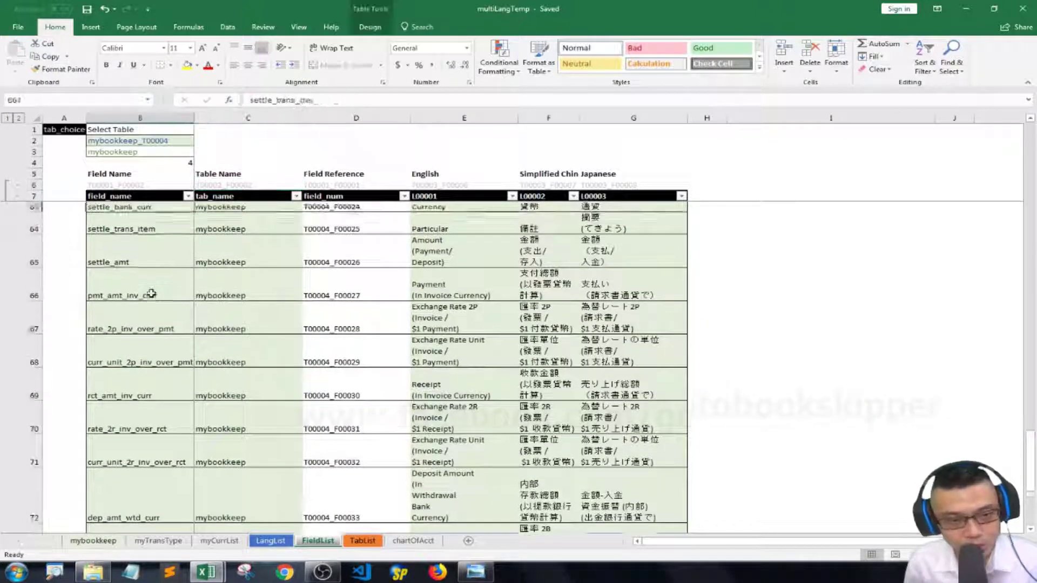
key(ctrl+shift+Down)
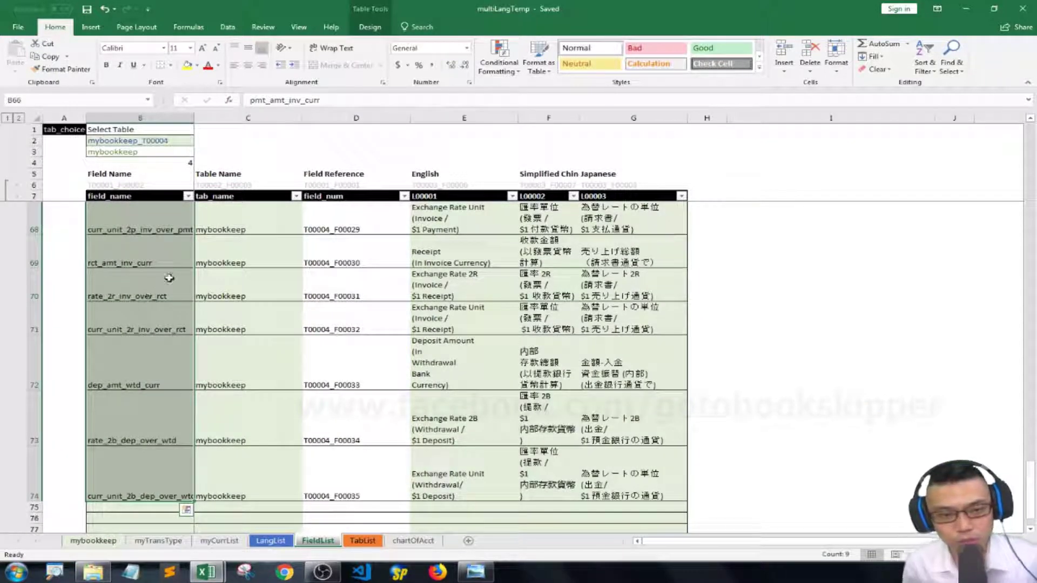
scroll(213, 370, up, 3)
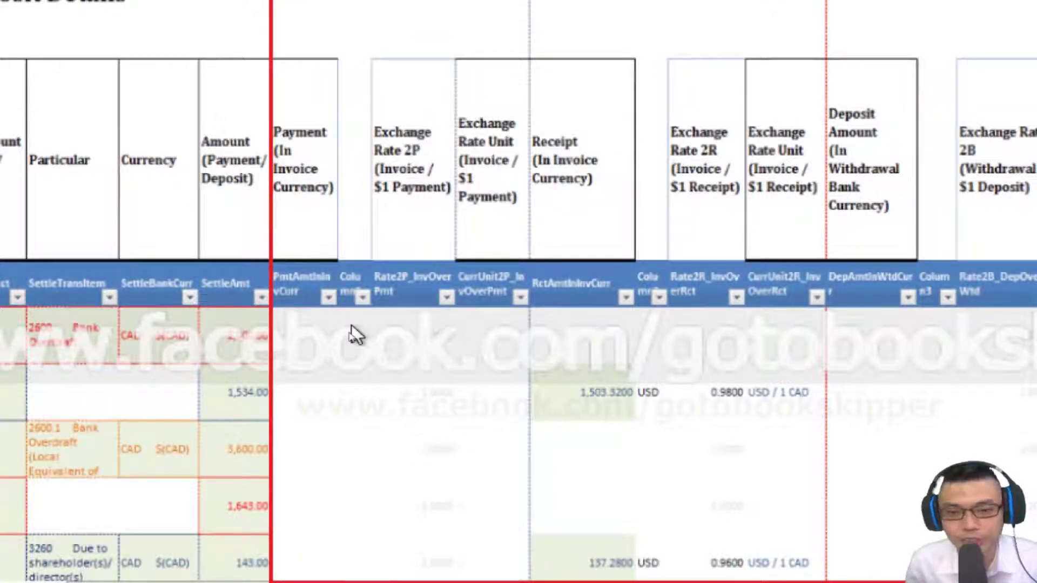
click(206, 571)
click(277, 502)
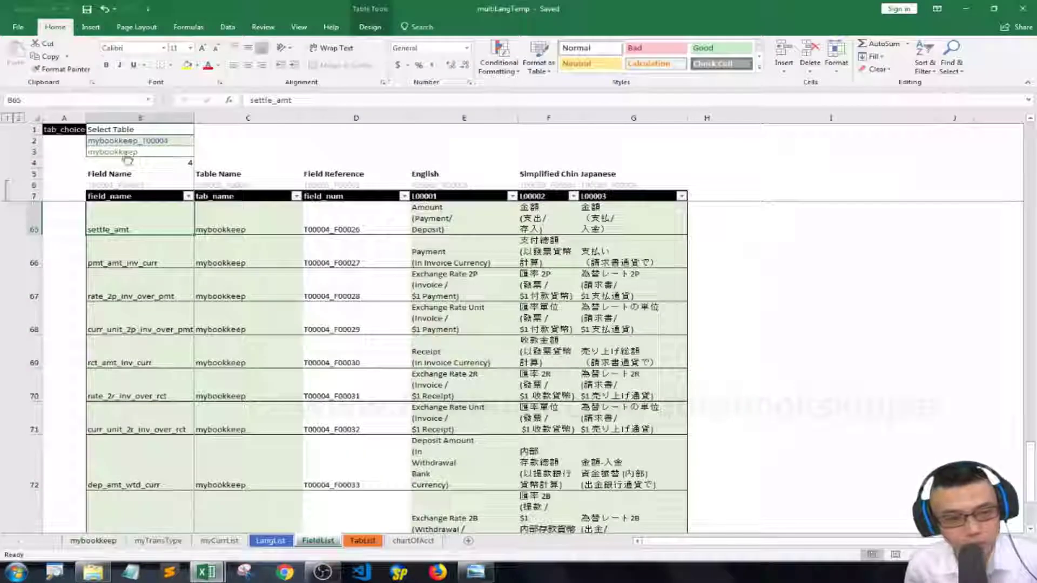
Rename the Column1 header in S7 of the mybookkeep sheet as blank_curr.
click(93, 540)
key(Right)
key(Right)
key(Right)
key(Right)
key(Right)
key(Right)
key(Right)
key(Right)
key(Right)
key(Right)
key(Right)
key(Right)
key(Right)
key(Right)
key(Right)
key(Right)
key(Right)
key(Right)
key(Right)
key(Right)
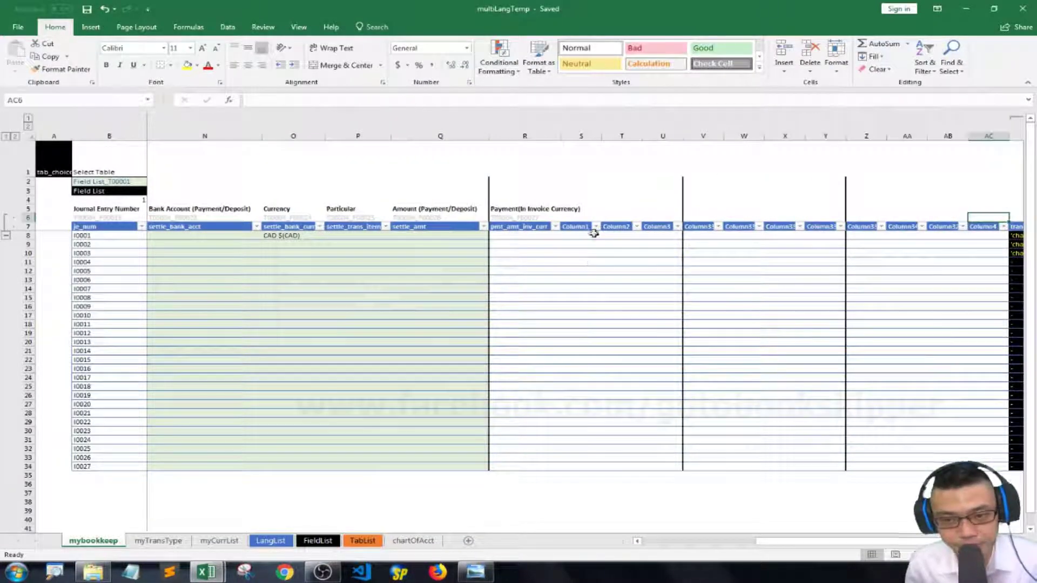
click(585, 228)
text(cu)
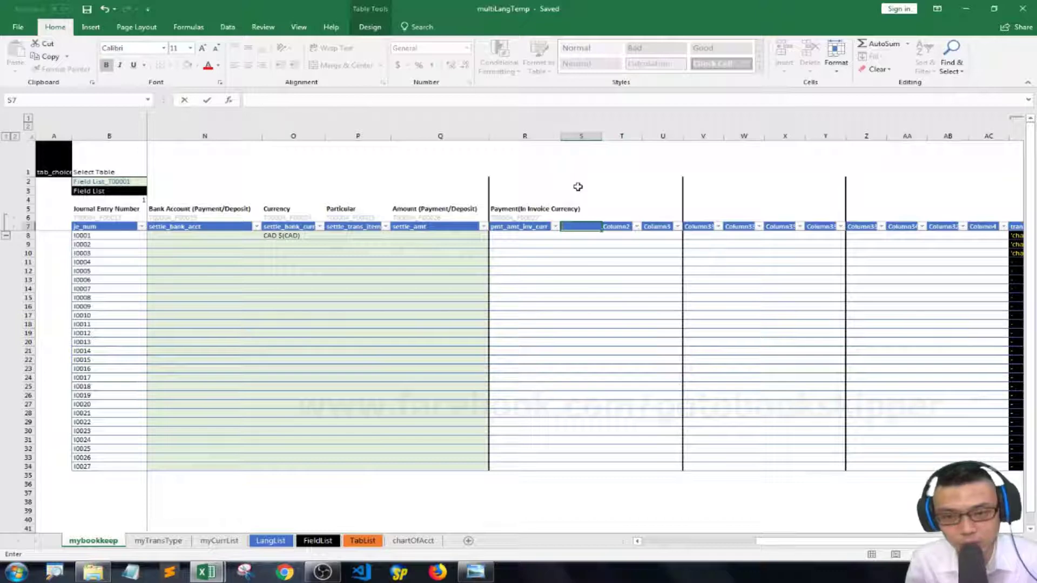
text(blank_curr)
key(Tab)
Copy the field names rate_2p_inv_over_pmt and curr_unit_2p_inv_over_pmt from B67:B68 of the FieldList sheet.
click(317, 541)
scroll(133, 351, up, 2)
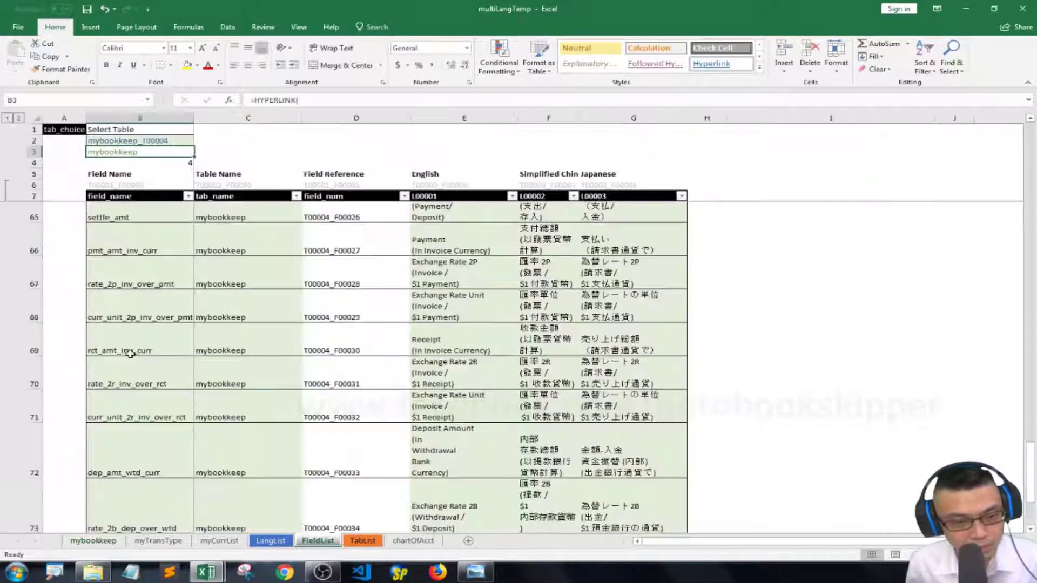
scroll(137, 309, down, 1)
click(127, 274)
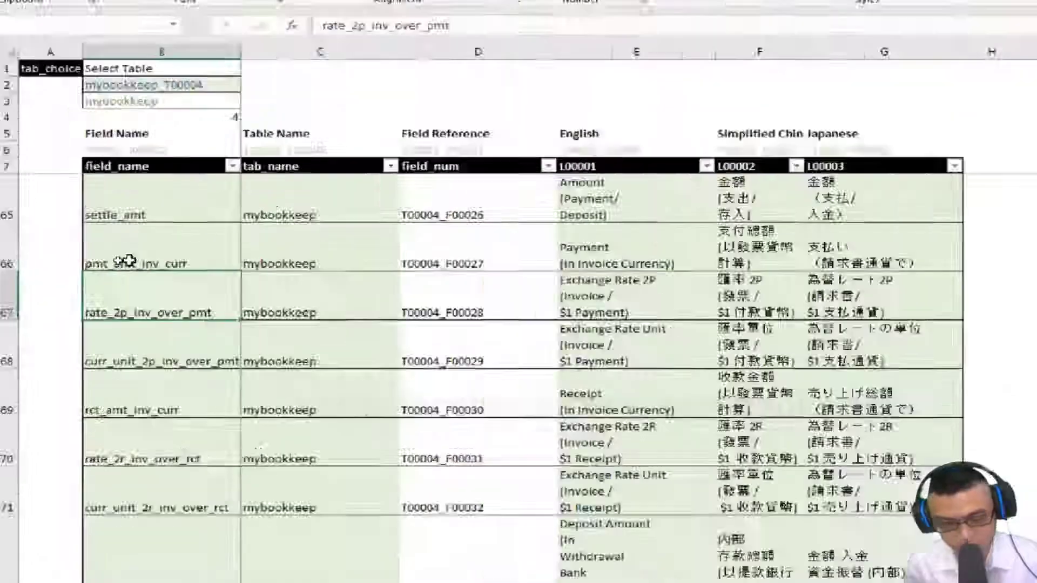
key(shift+Down)
key(ctrl+c)
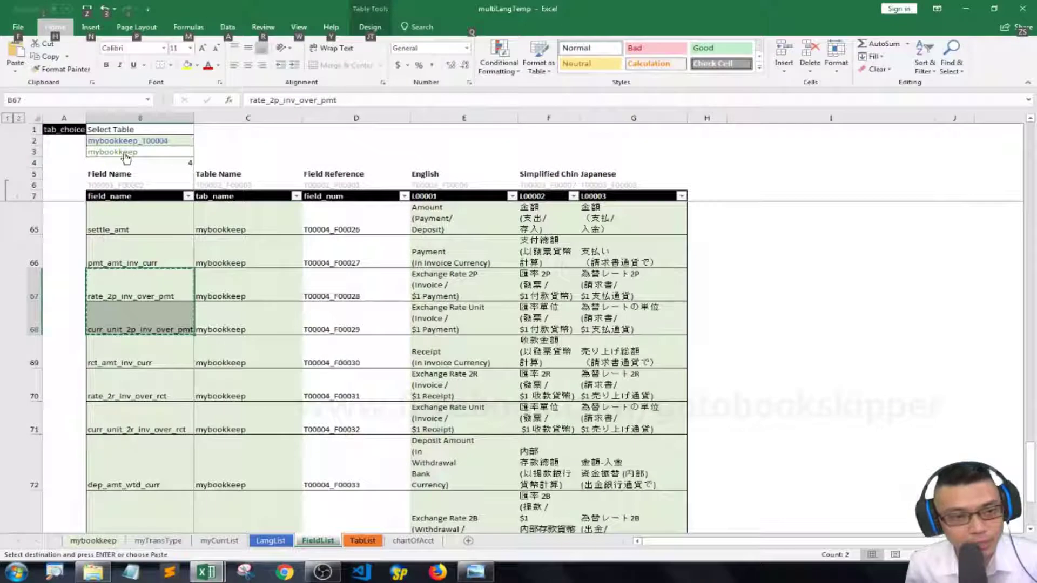
Paste the two copied field names as transposed values into the headers T7:U7 of the mybookkeep table.
click(126, 157)
key(Right)
key(Right)
key(Right)
key(Right)
key(Right)
key(Right)
key(Right)
key(Right)
key(Right)
key(Right)
key(Right)
key(Right)
key(Right)
key(Right)
key(Right)
key(Right)
key(Right)
key(Right)
key(Right)
key(Right)
key(Left)
key(Left)
key(Left)
key(Left)
key(Left)
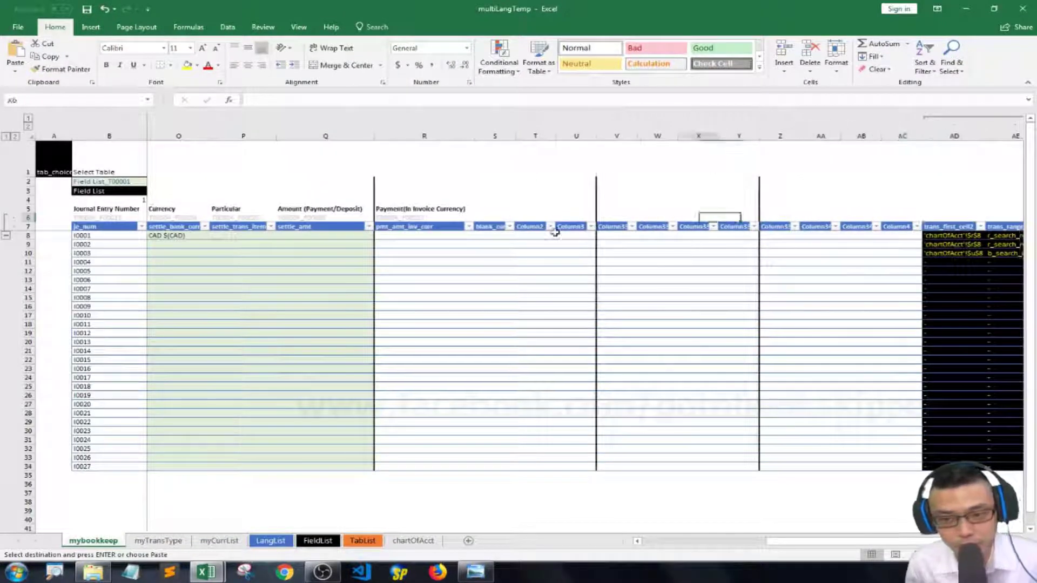
click(529, 227)
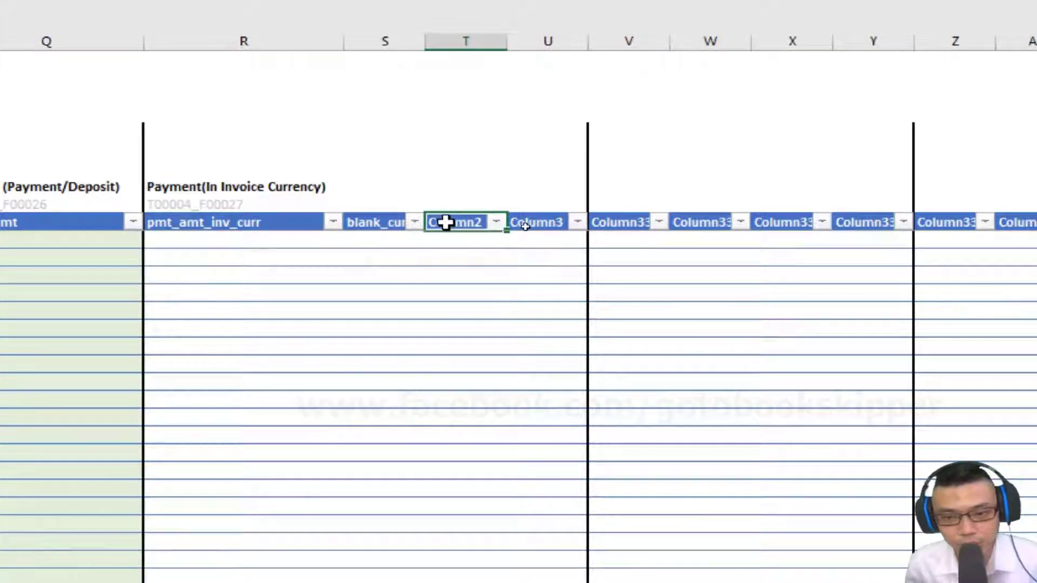
right_click(446, 225)
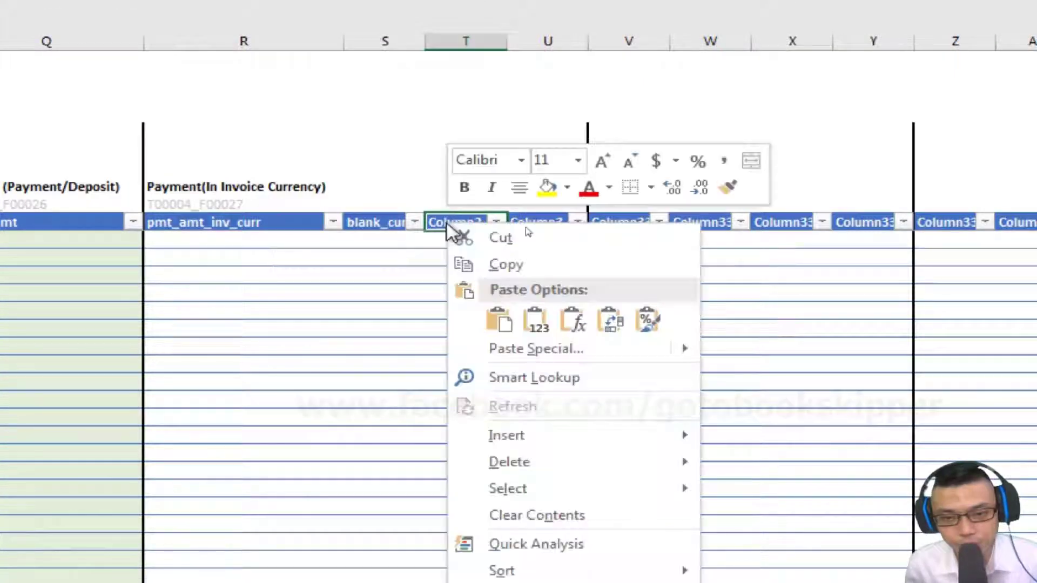
click(502, 356)
click(287, 274)
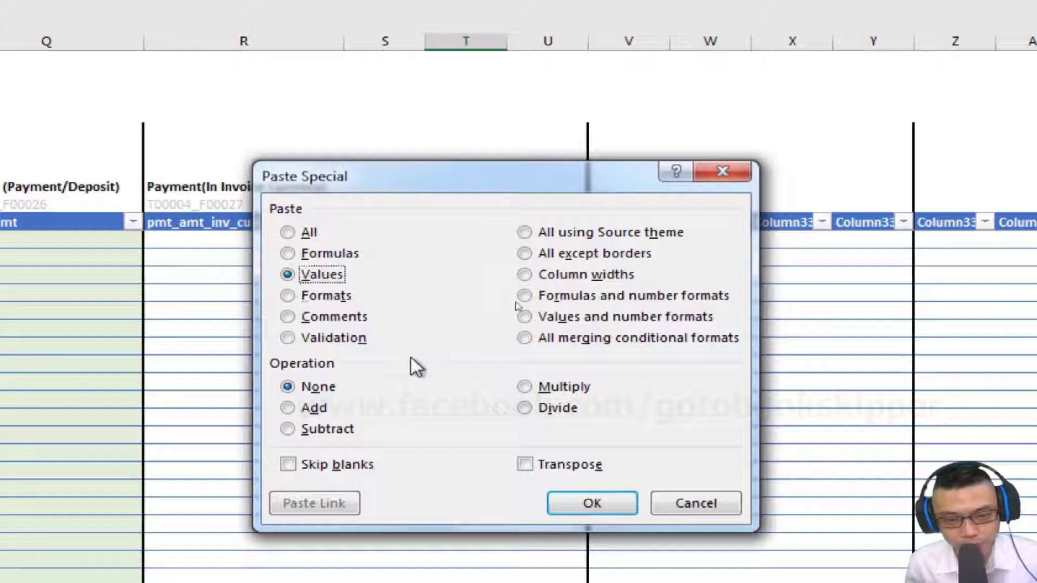
click(527, 465)
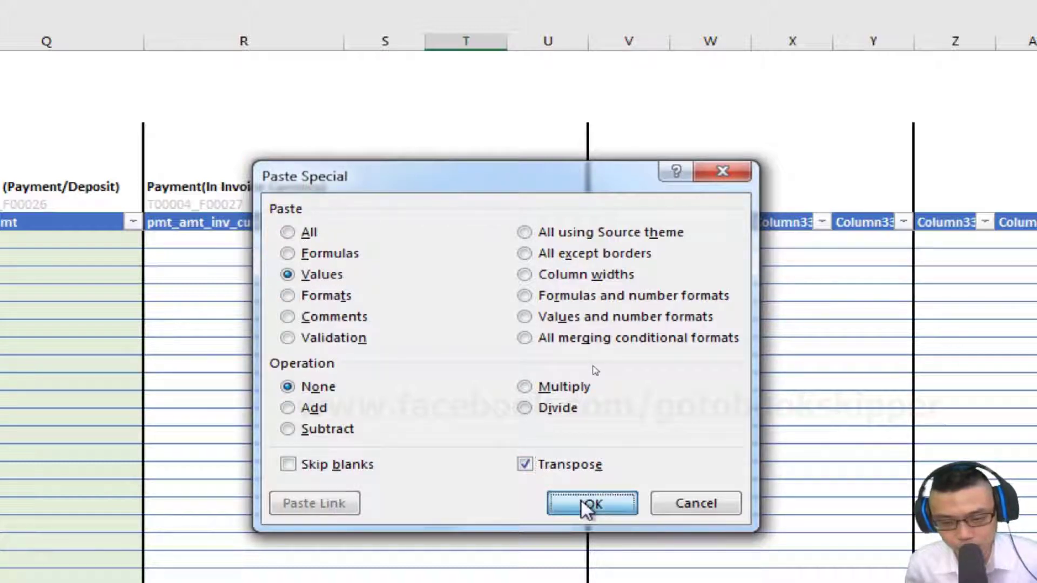
click(589, 505)
Copy the label and field reference formulas from R5:R6 to T5:T6 above the rate_2p_inv_over_pmt header.
key(Up)
key(Left)
key(Left)
key(ctrl+c)
key(Right)
key(Right)
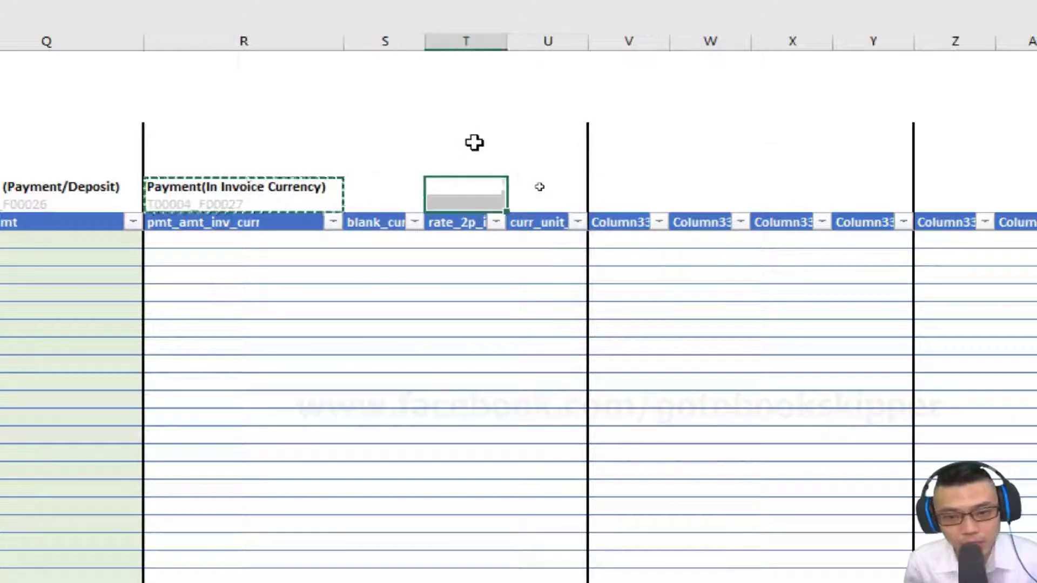
key(shift+Right)
key(shift+Left)
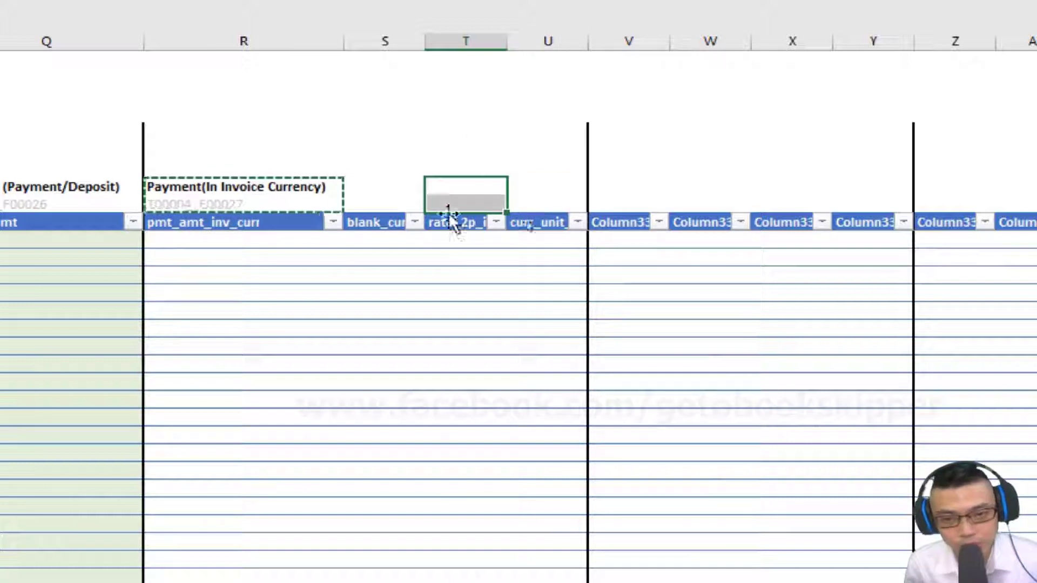
key(ctrl+v)
Copy the label and field reference formulas from T5:T6 to U5:U6 above the curr_unit_2p_inv_over_pmt header.
click(564, 184)
click(597, 152)
click(560, 184)
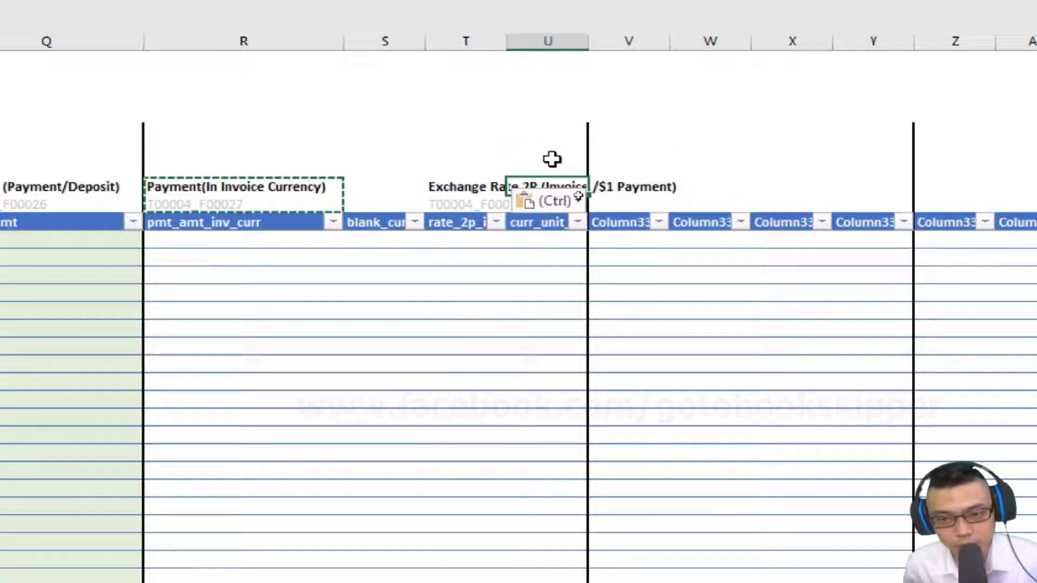
click(515, 147)
key(Right)
key(Down)
key(Left)
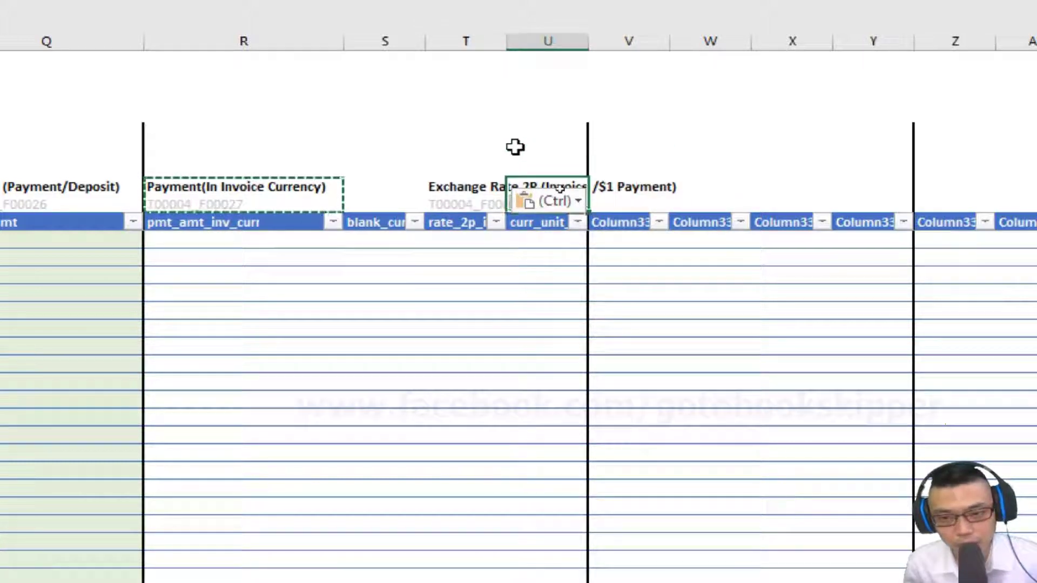
click(481, 116)
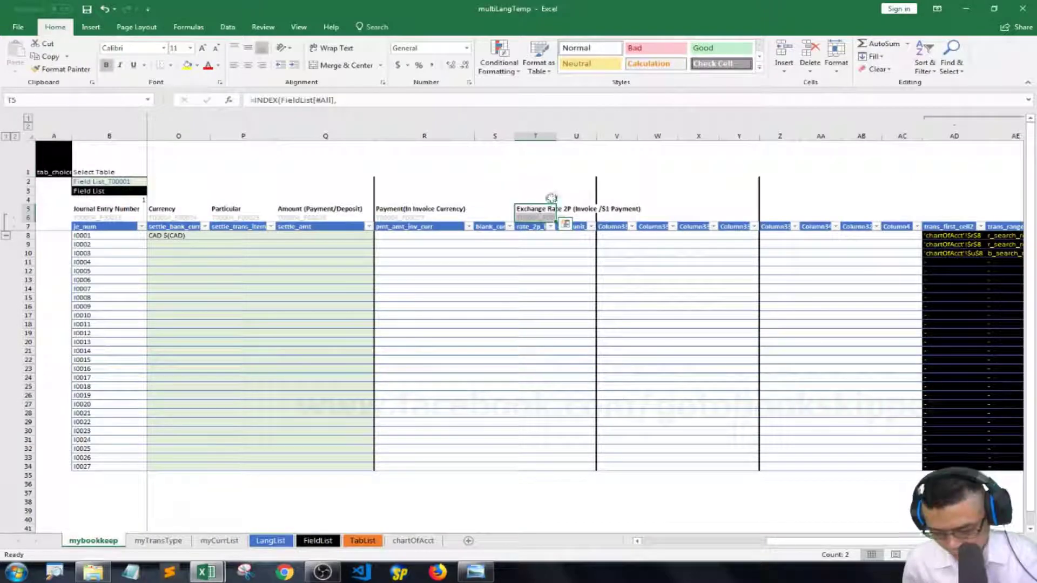
key(ctrl+c)
right_click(572, 206)
click(597, 252)
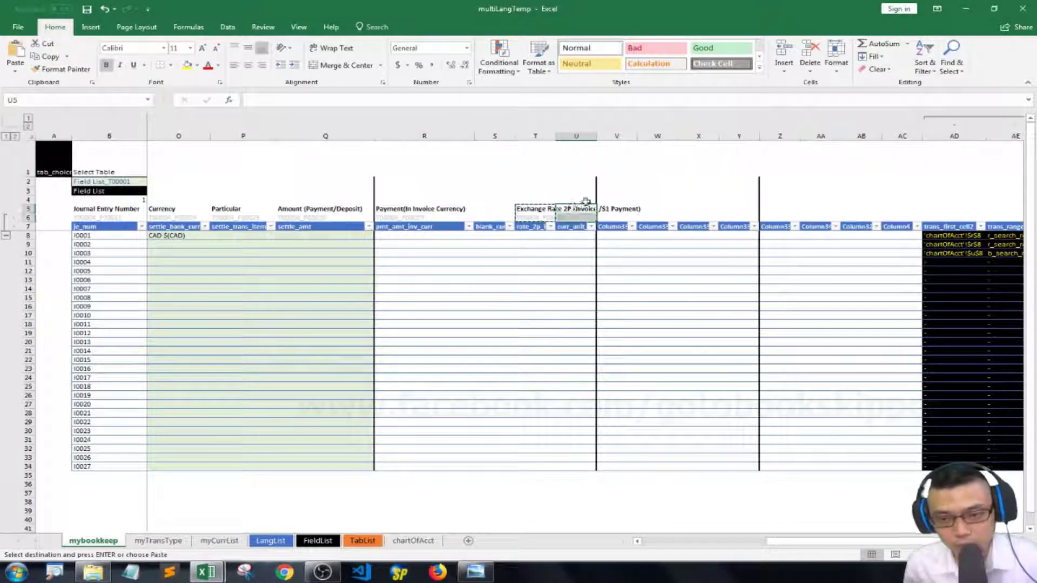
right_click(577, 207)
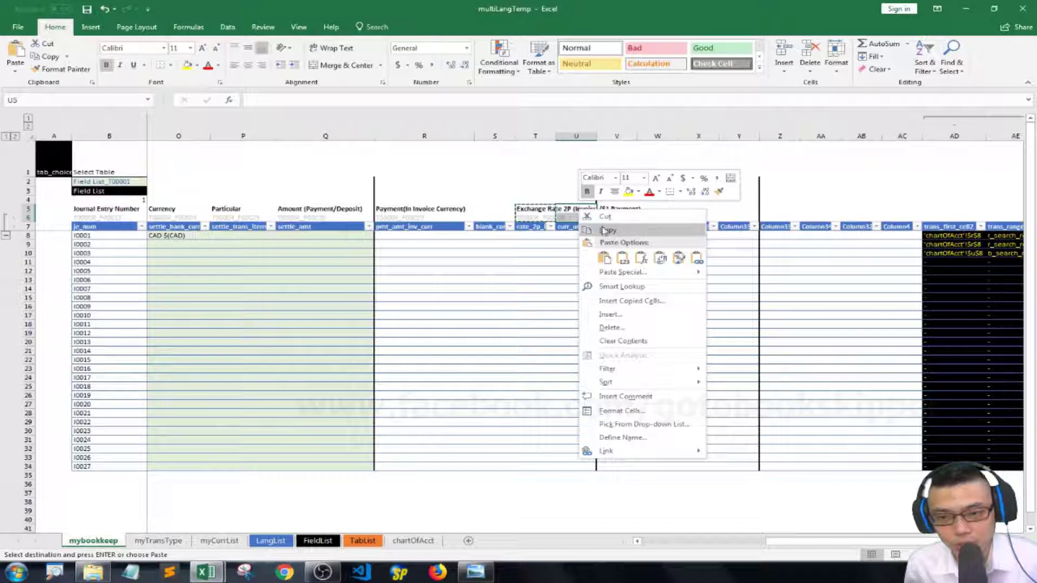
click(637, 254)
click(583, 182)
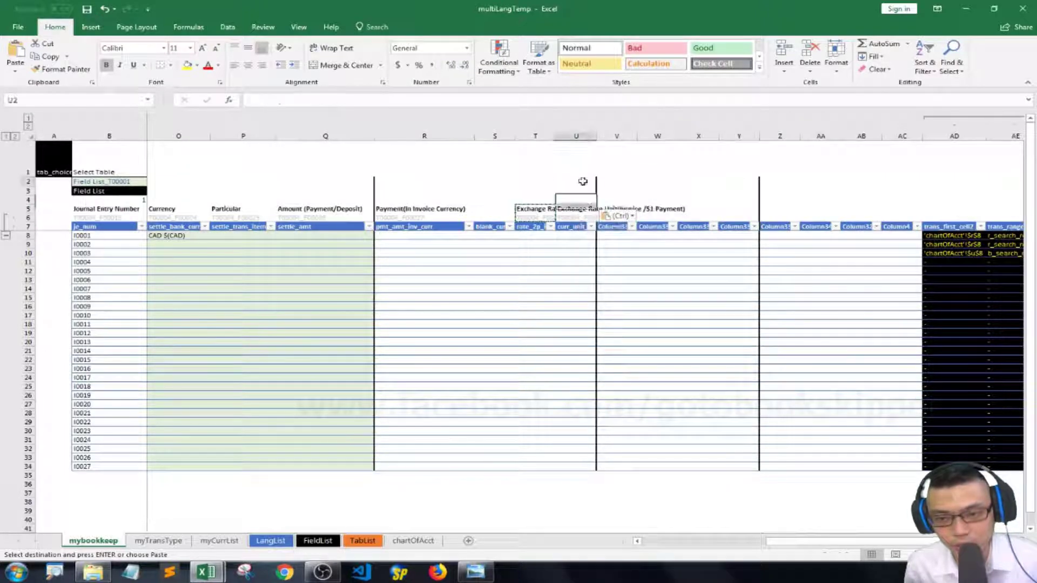
Autofit the widths of columns T and U and save the workbook.
double_click(554, 143)
double_click(692, 134)
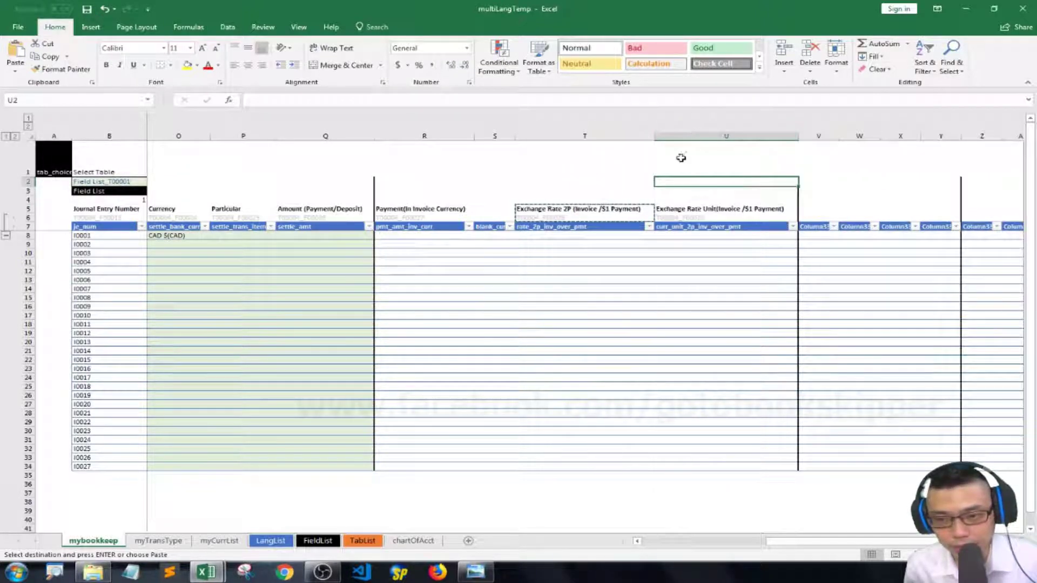
click(495, 191)
key(ctrl+s)
Copy the blank_curr header from S7 into the header cell W7.
click(493, 227)
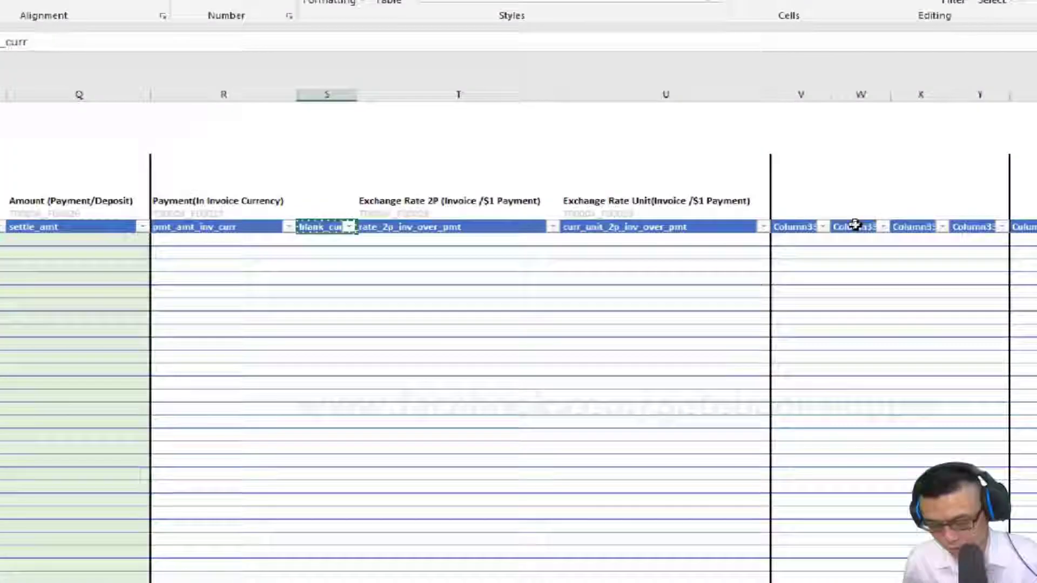
key(ctrl+c)
click(855, 225)
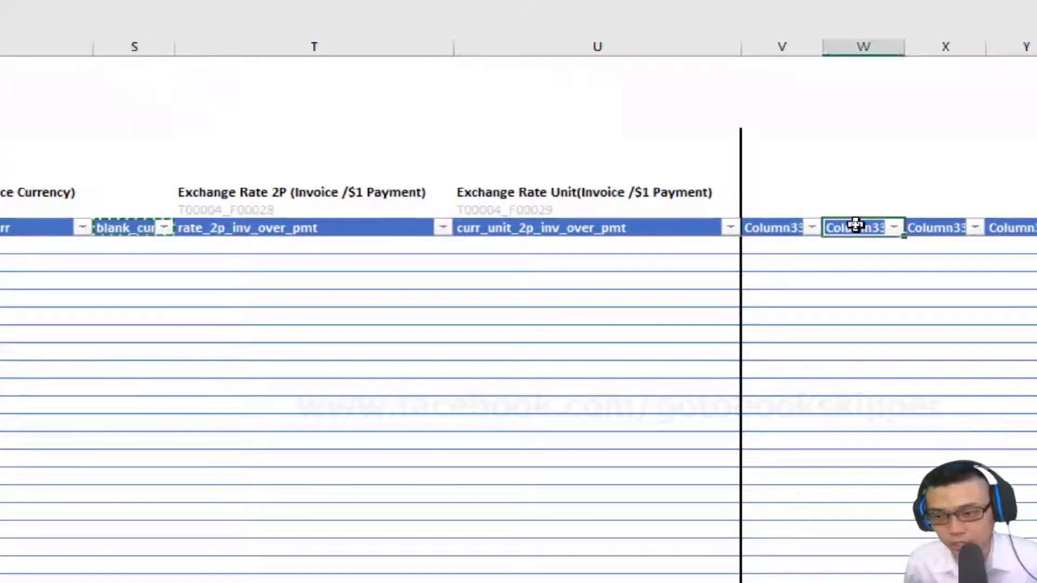
right_click(856, 225)
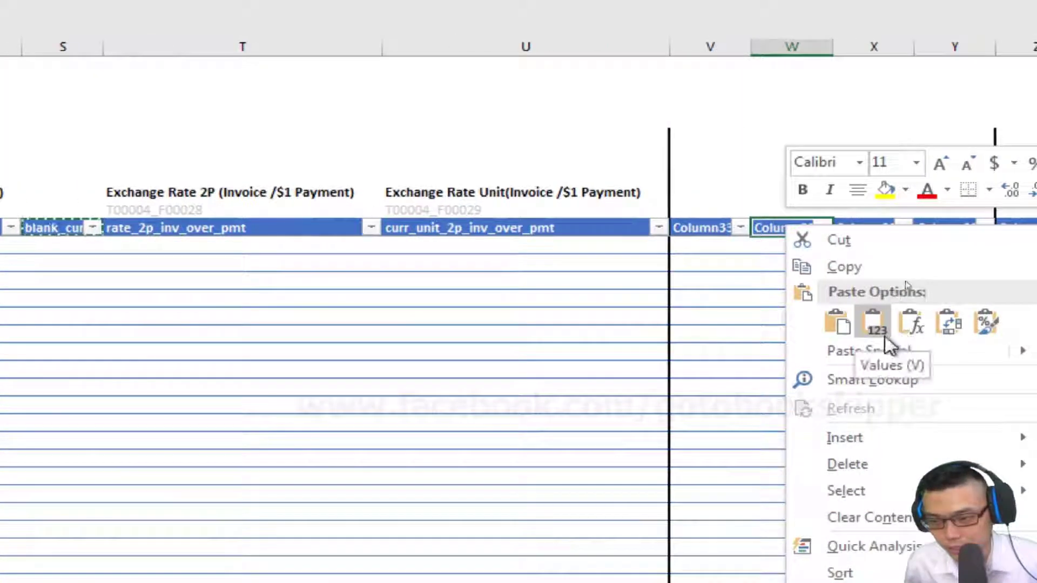
click(947, 324)
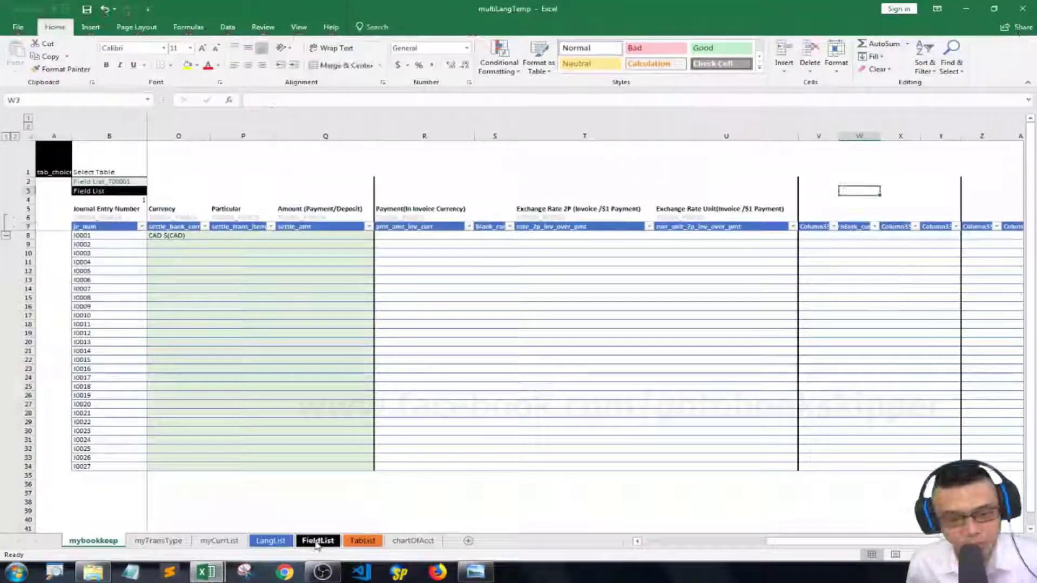
Copy the field name text rct_amt_inv_curr from B69 of the FieldList sheet.
click(302, 547)
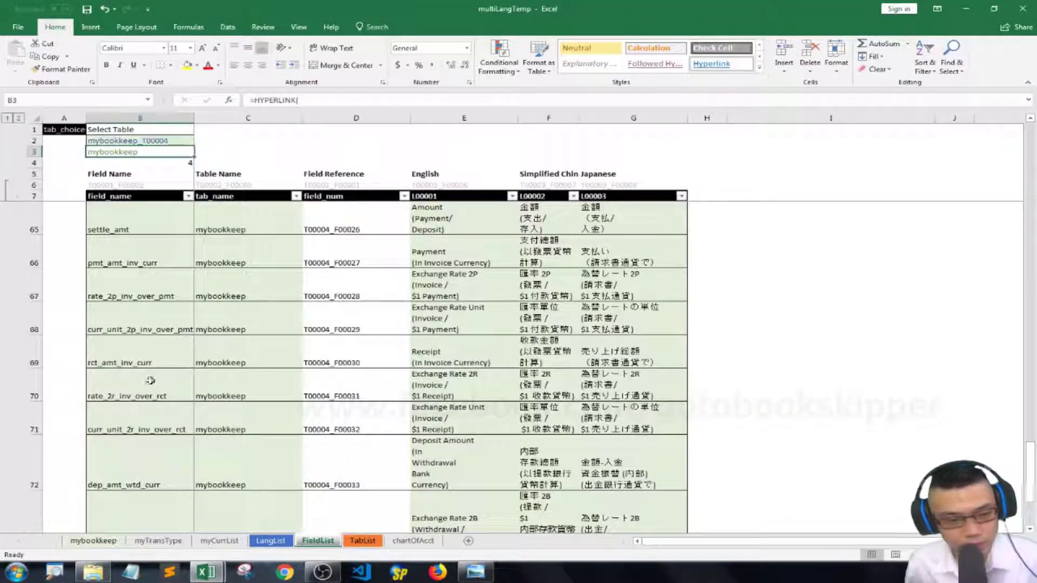
click(131, 353)
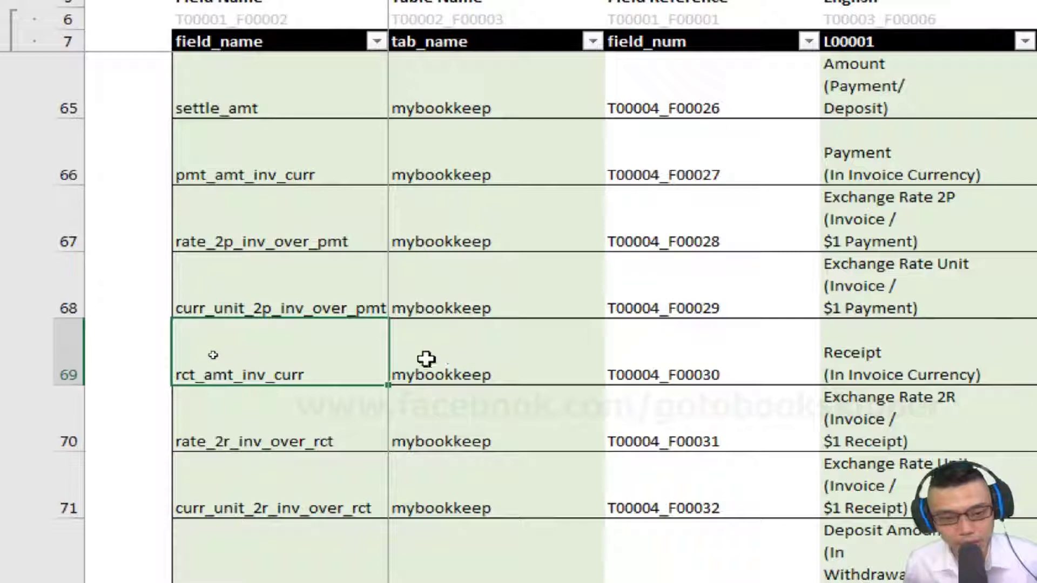
double_click(351, 354)
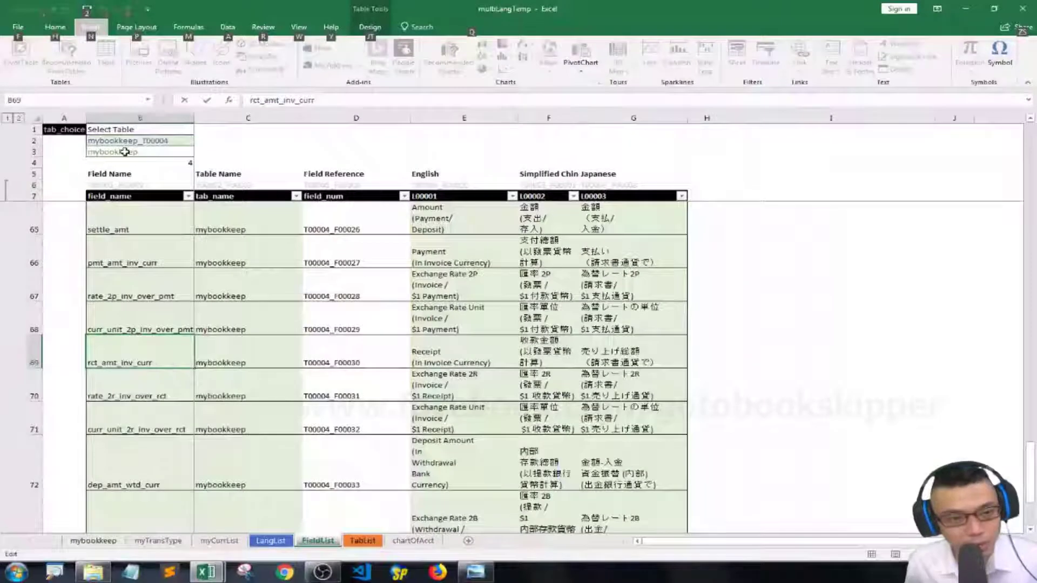
Rename the header in V7 of the mybookkeep table as rct_amt_inv_curr.
click(126, 153)
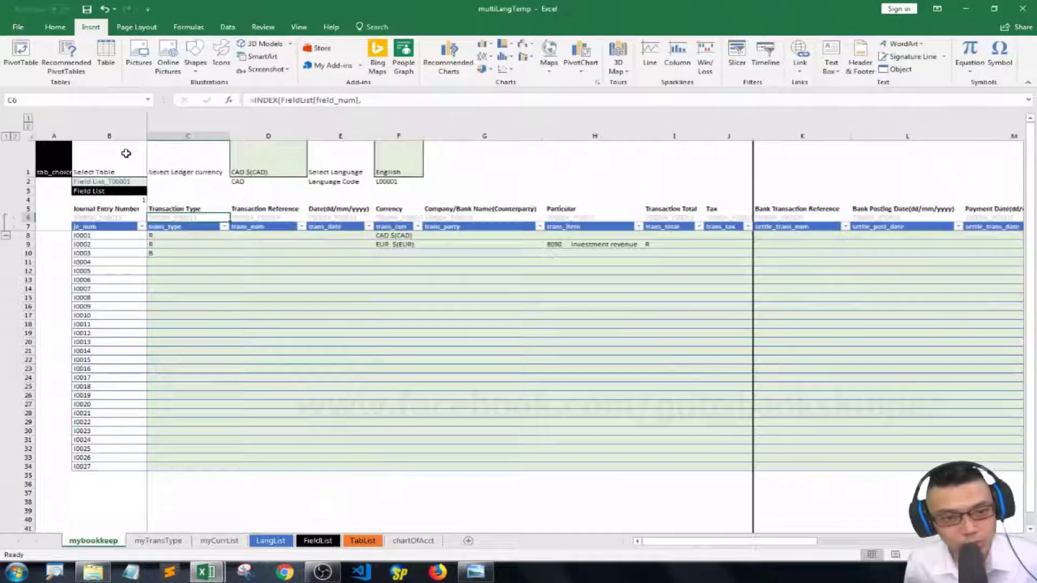
click(807, 169)
key(Right)
key(Right)
key(Right)
key(Right)
key(Right)
key(Right)
key(Right)
key(Right)
key(Right)
key(Right)
key(Right)
key(Right)
key(Right)
key(Right)
key(Right)
key(Right)
key(Right)
key(Right)
key(Right)
key(Right)
click(588, 228)
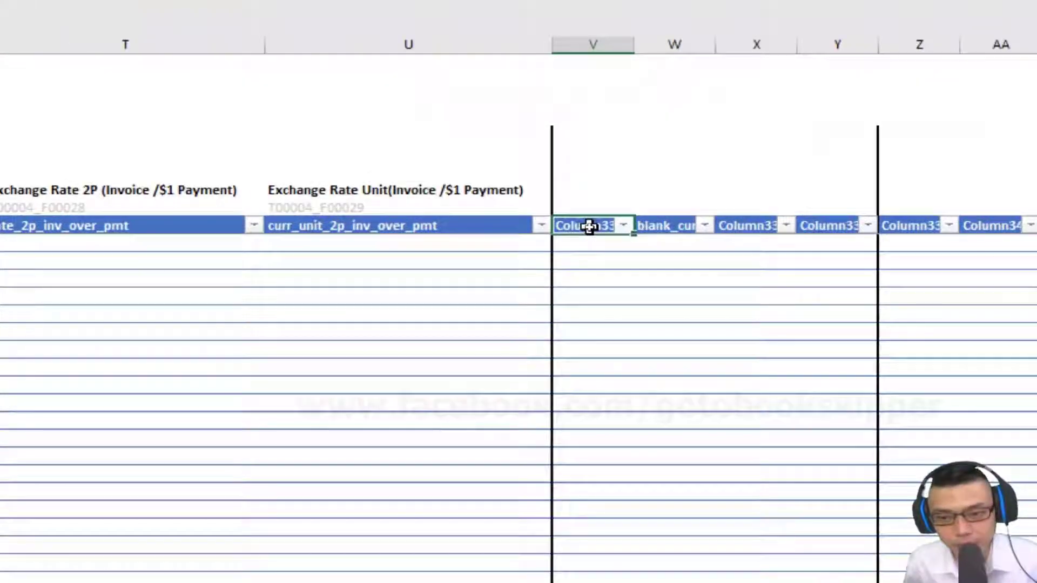
double_click(591, 226)
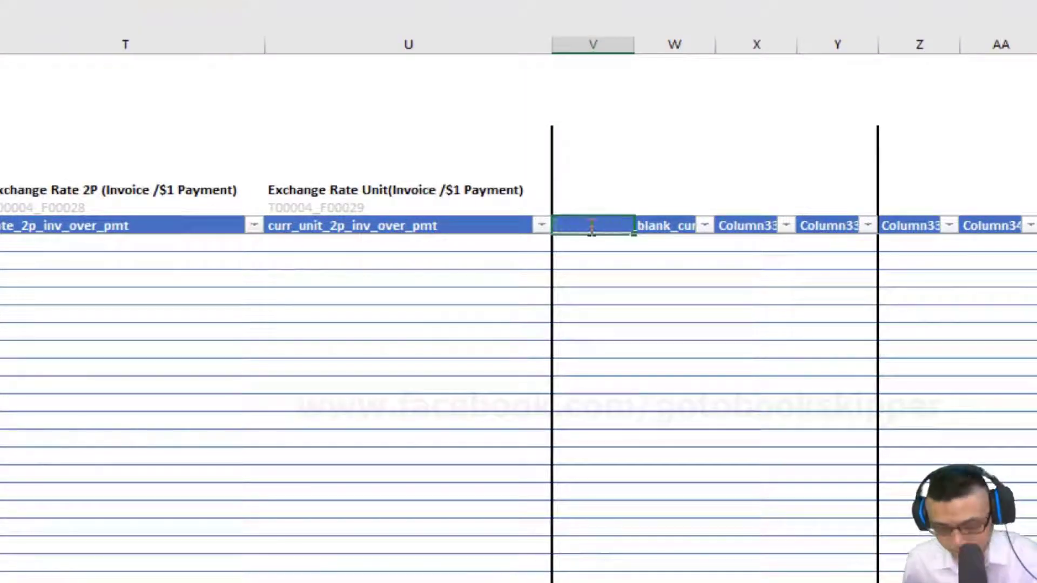
key(ctrl+Return)
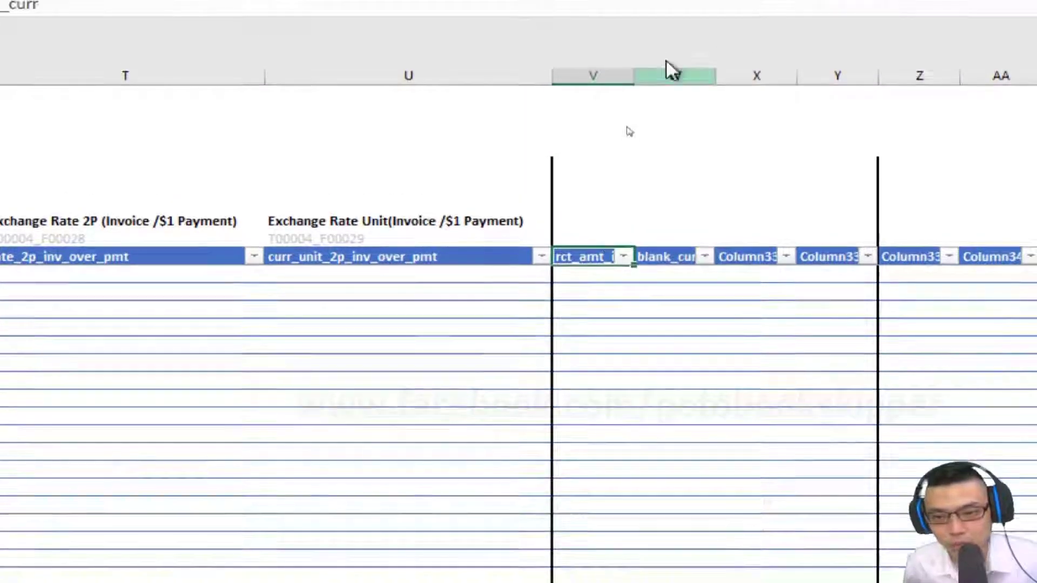
Copy the label and field reference formulas from U5:U6 to V5:V6 and autofit the width of column V.
double_click(638, 91)
key(Up)
key(Left)
key(shift+Down)
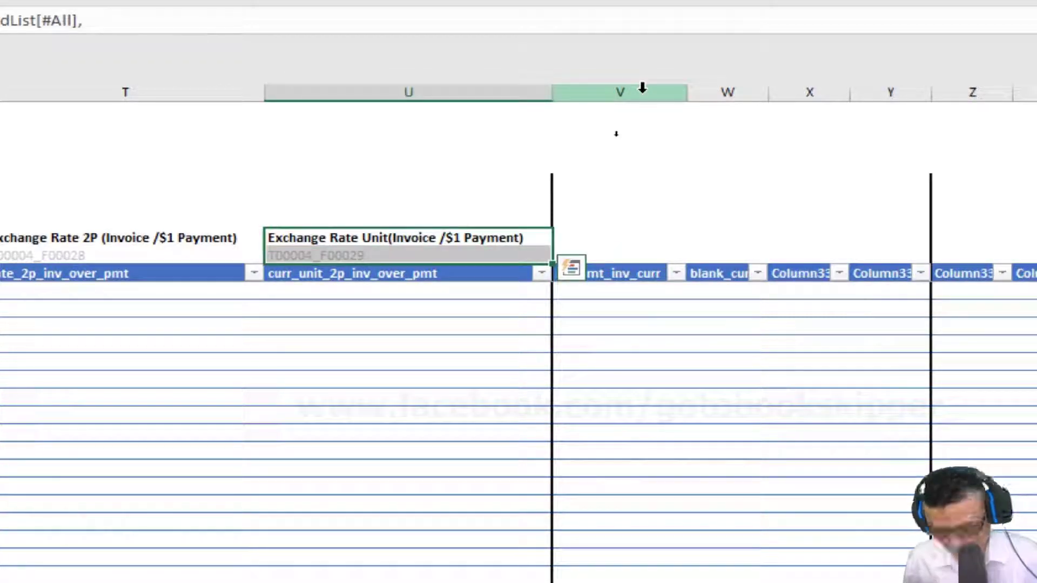
key(ctrl+c)
key(Right)
drag(639, 231, 648, 256)
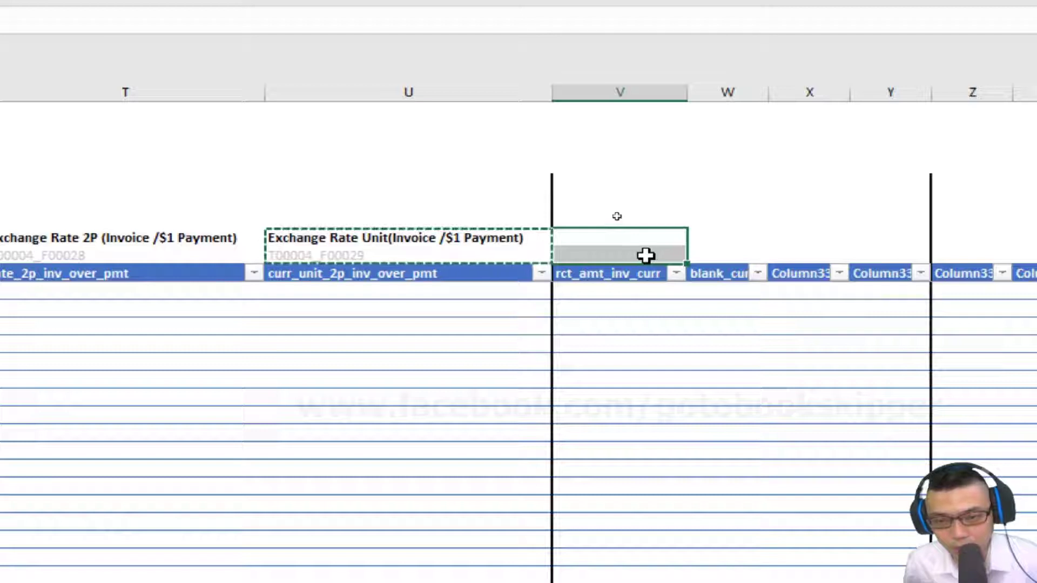
right_click(645, 254)
click(799, 347)
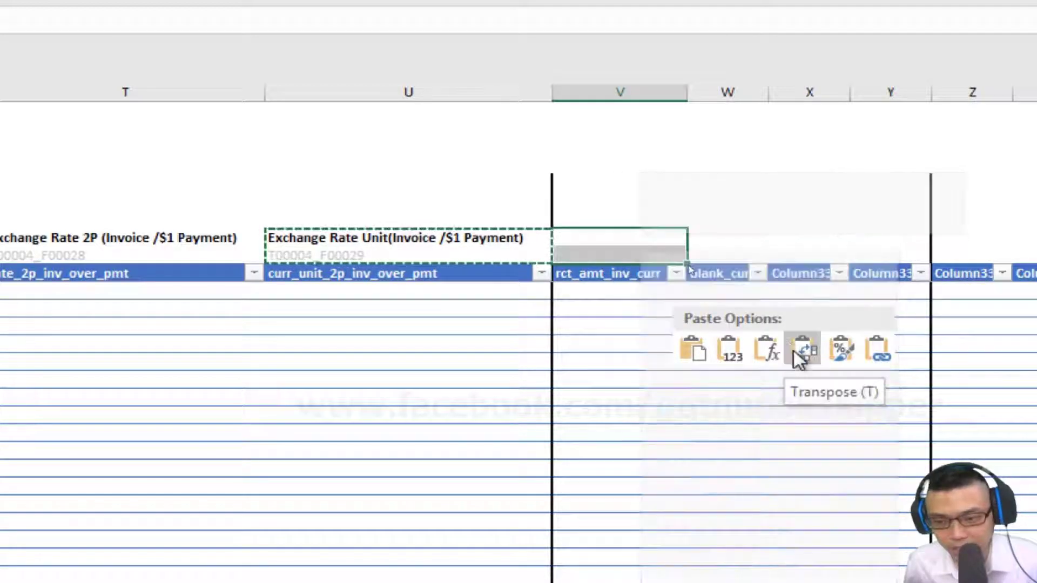
click(643, 164)
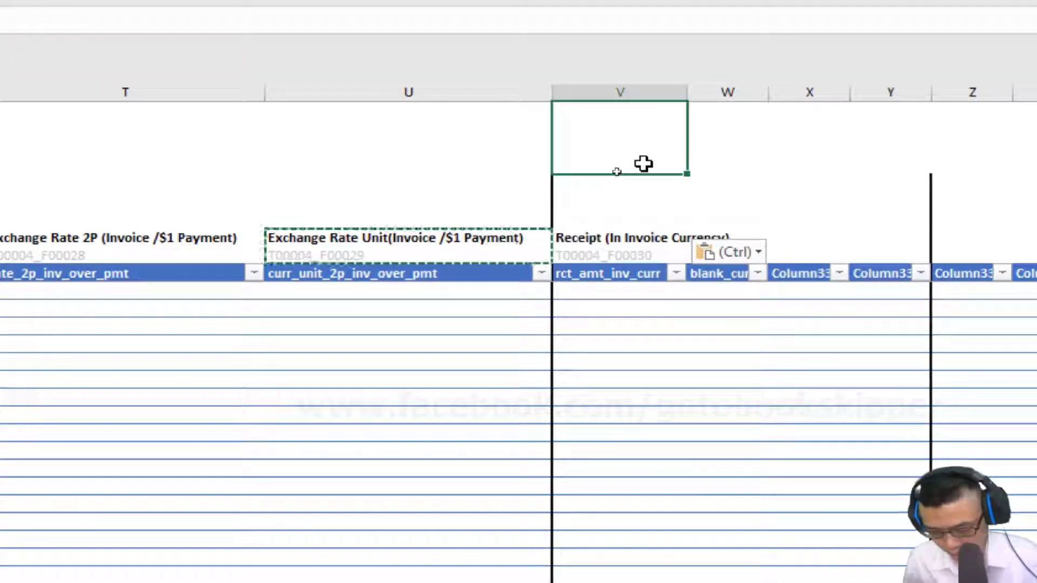
double_click(687, 92)
click(728, 201)
Copy the field names rate_2r_inv_over_rct and curr_unit_2r_inv_over_rct from B70:B71 of the FieldList sheet.
click(326, 541)
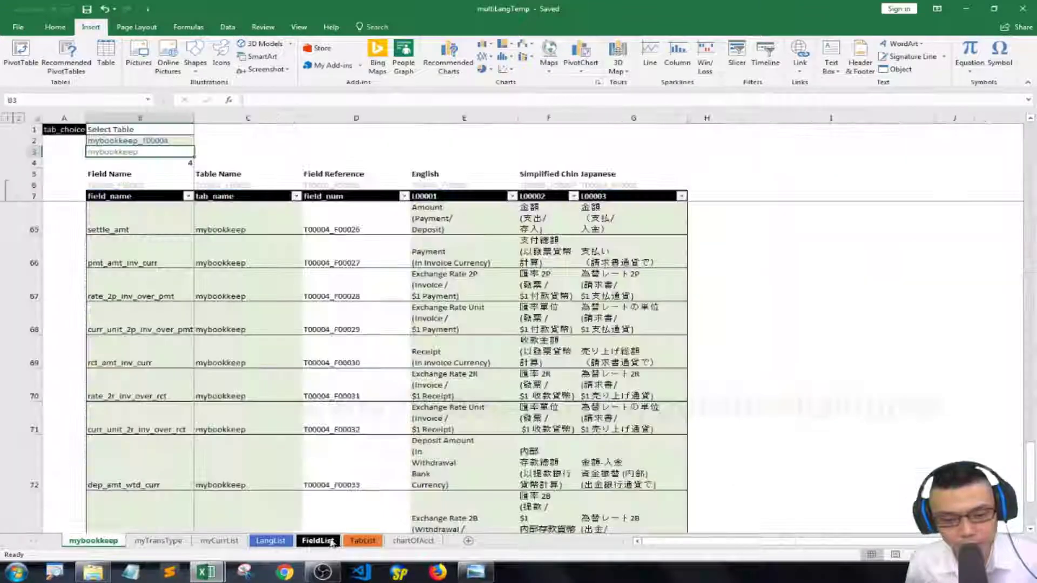
scroll(145, 405, down, 3)
scroll(169, 345, up, 1)
click(154, 286)
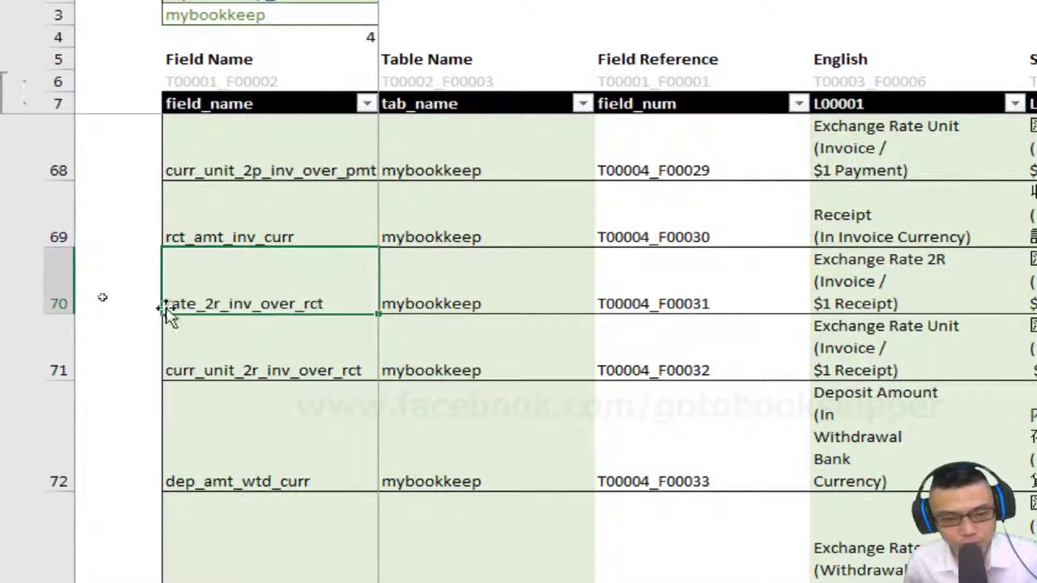
key(shift+Down)
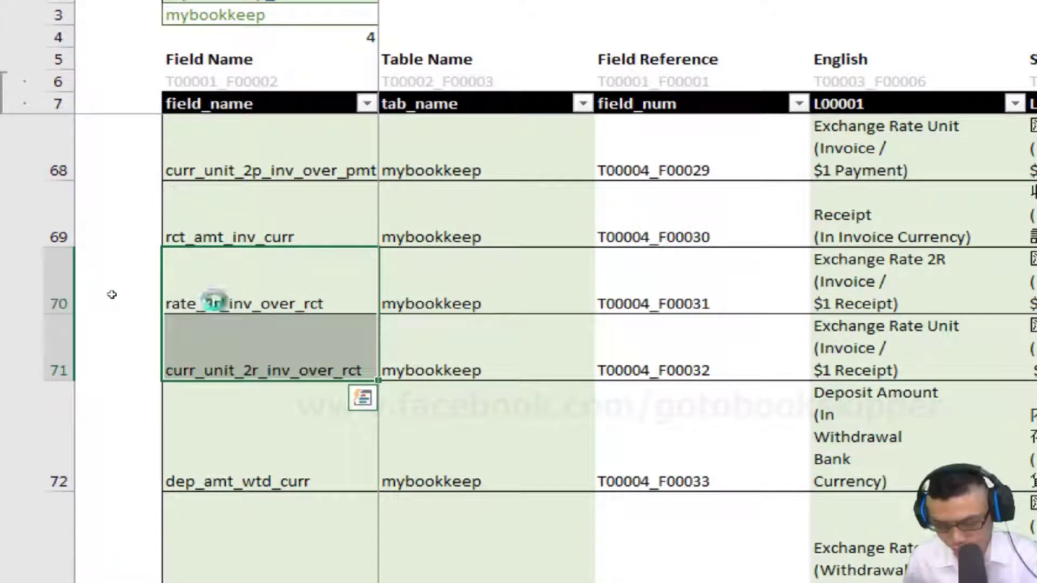
key(ctrl+c)
Paste the copied field names as transposed values into the header cells X7:Y7 of the mybookkeep table.
click(243, 15)
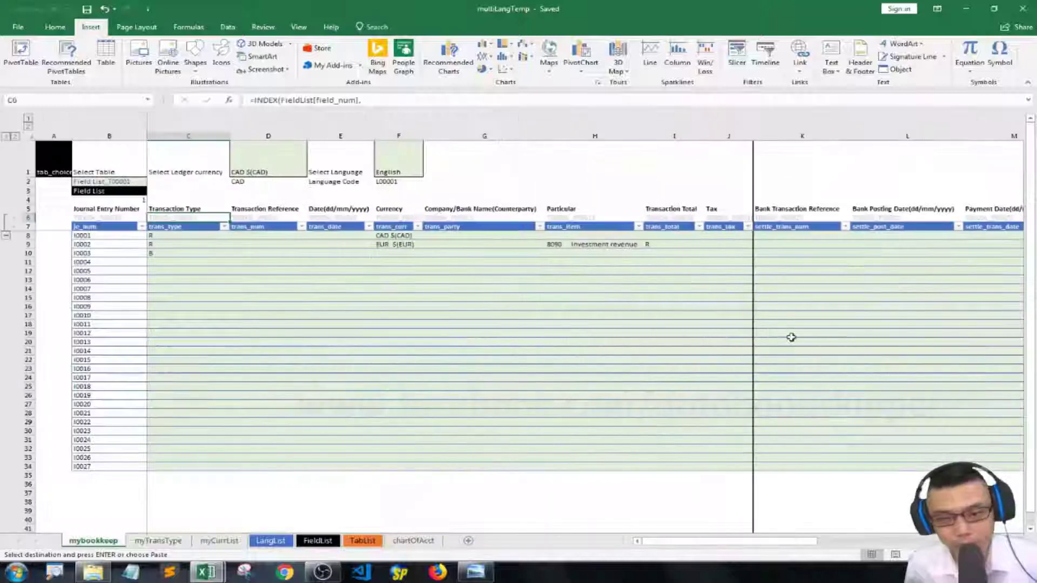
key(Right)
key(Right)
key(Right)
key(Right)
key(Right)
key(Right)
key(Right)
key(Right)
key(Right)
key(Right)
key(Right)
key(Right)
key(Right)
key(Right)
key(Right)
key(Right)
key(Right)
key(Right)
key(Right)
key(Right)
click(584, 227)
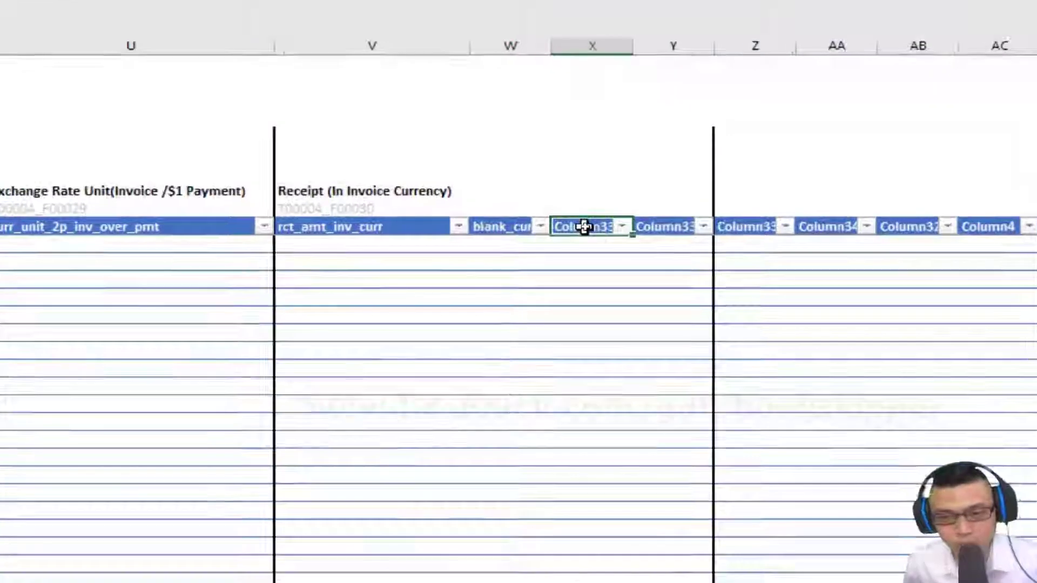
right_click(584, 227)
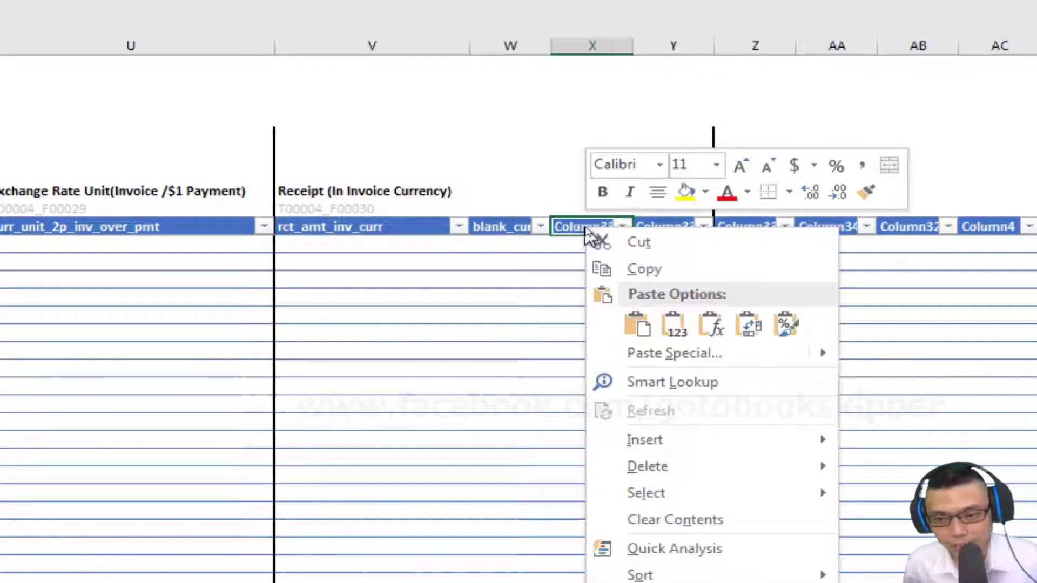
click(658, 352)
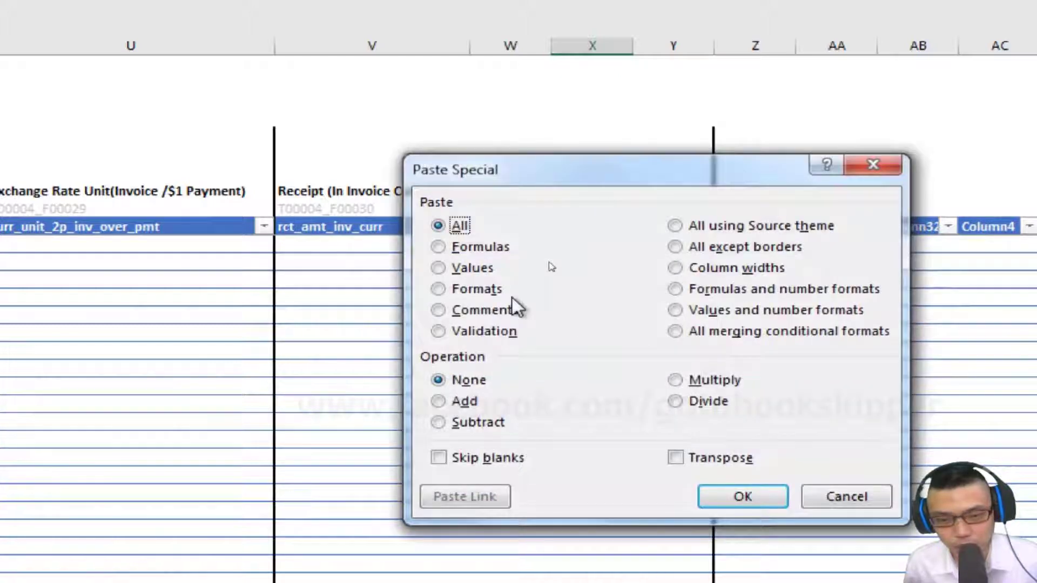
click(686, 464)
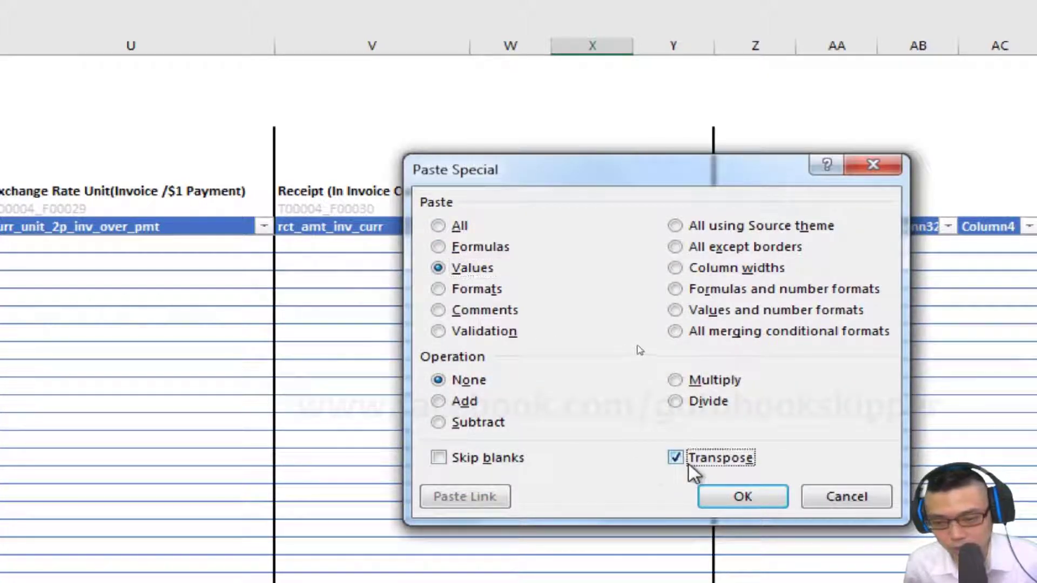
click(739, 495)
Copy the label and field reference formulas from V5:V6 to X5:Y6 and autofit the widths of columns X and Y.
key(Up)
key(Left)
key(Left)
key(ctrl+c)
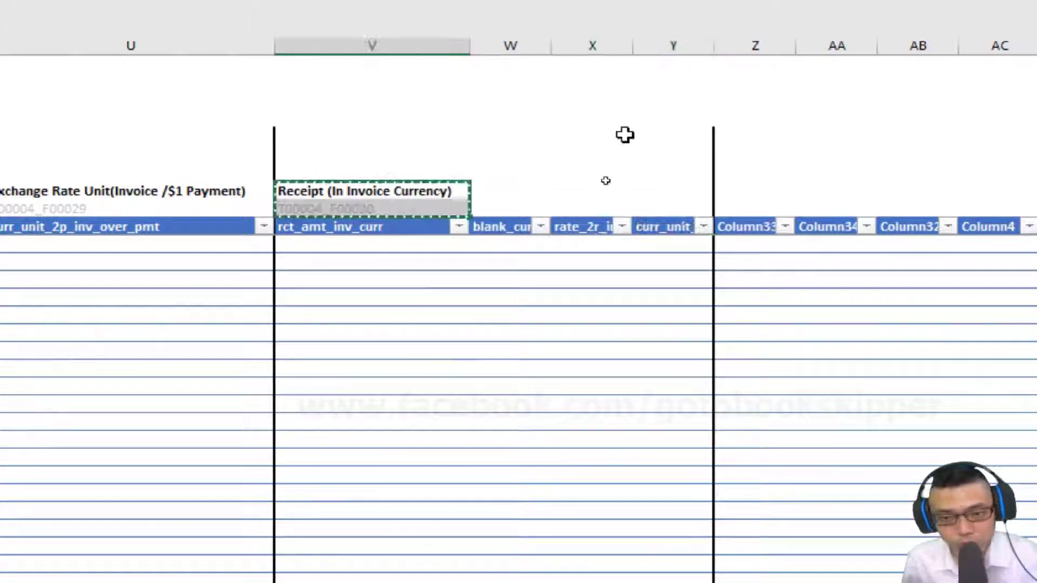
key(Right)
key(Right)
key(shift+Right)
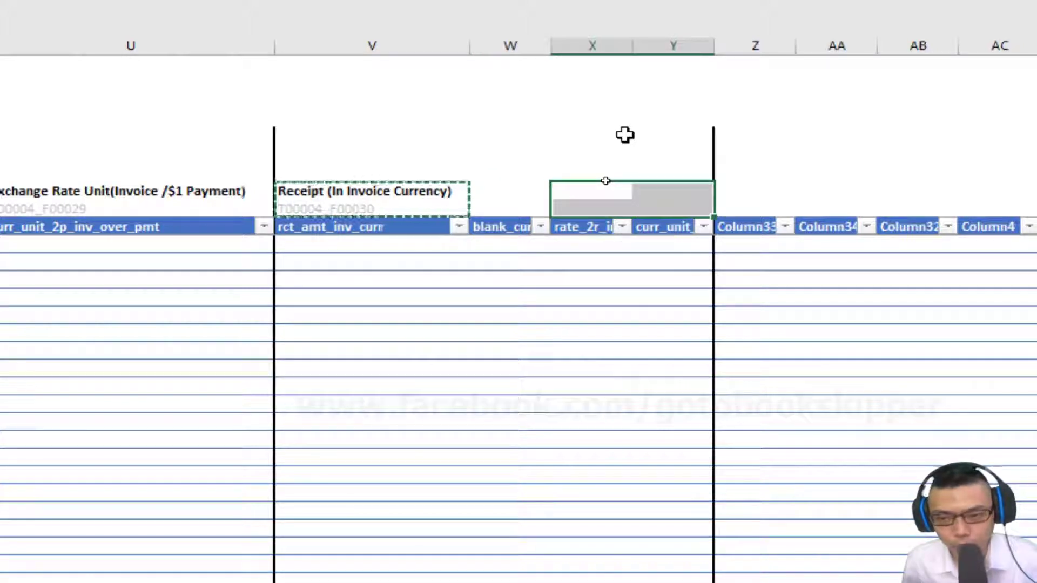
right_click(609, 193)
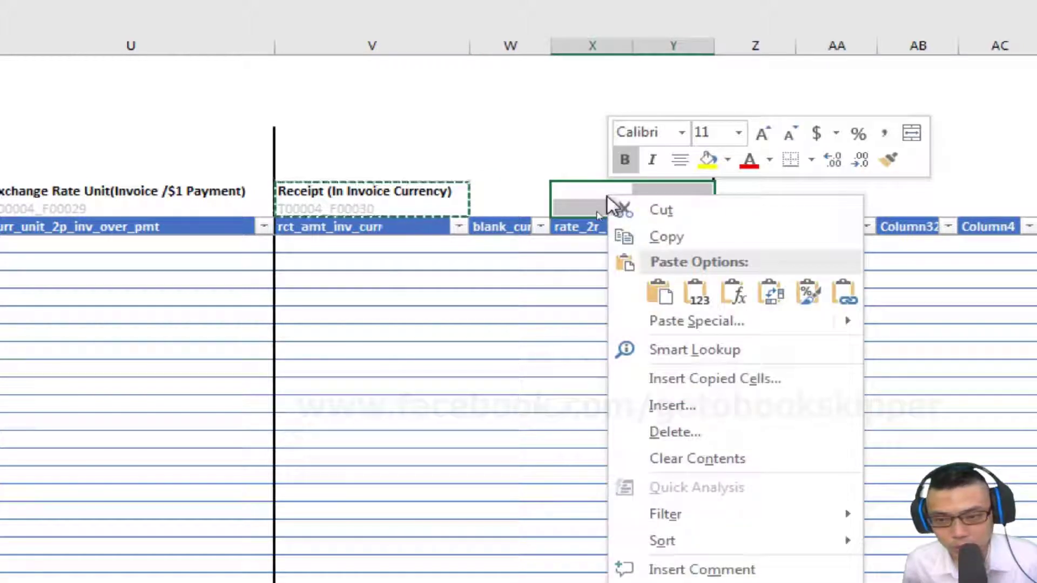
mouse_move(703, 320)
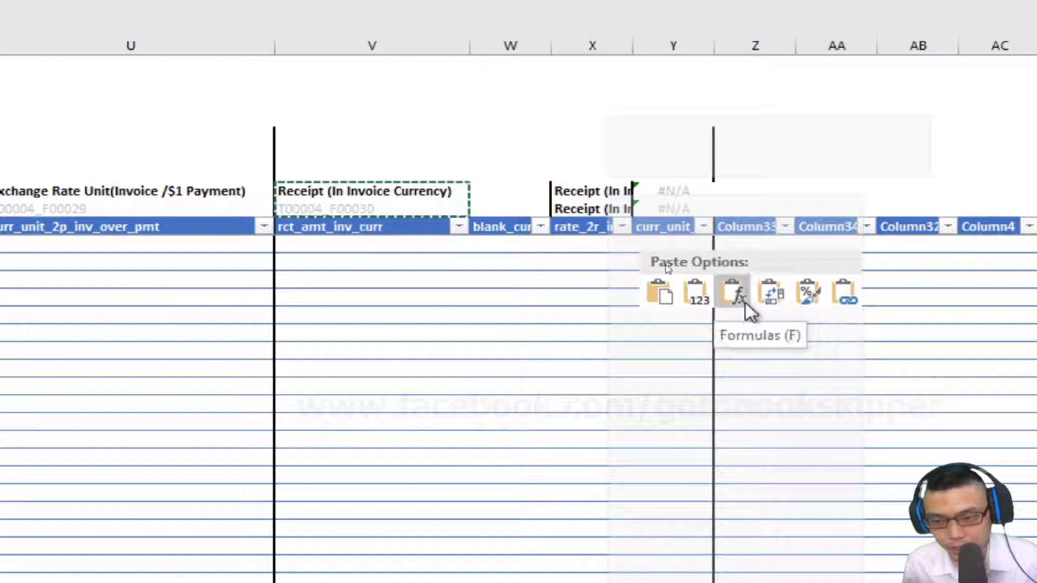
click(744, 302)
click(609, 132)
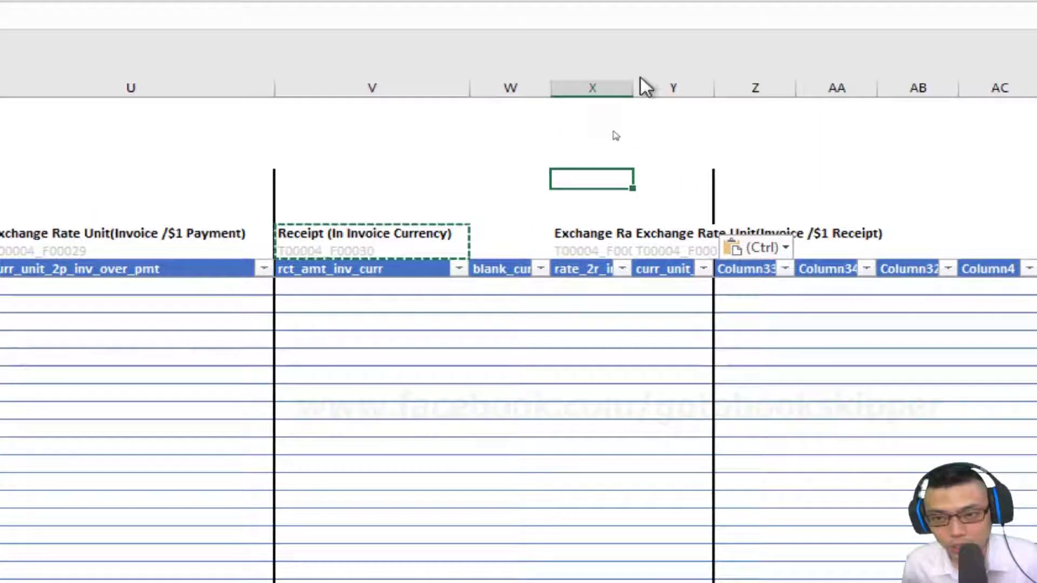
double_click(634, 85)
double_click(905, 90)
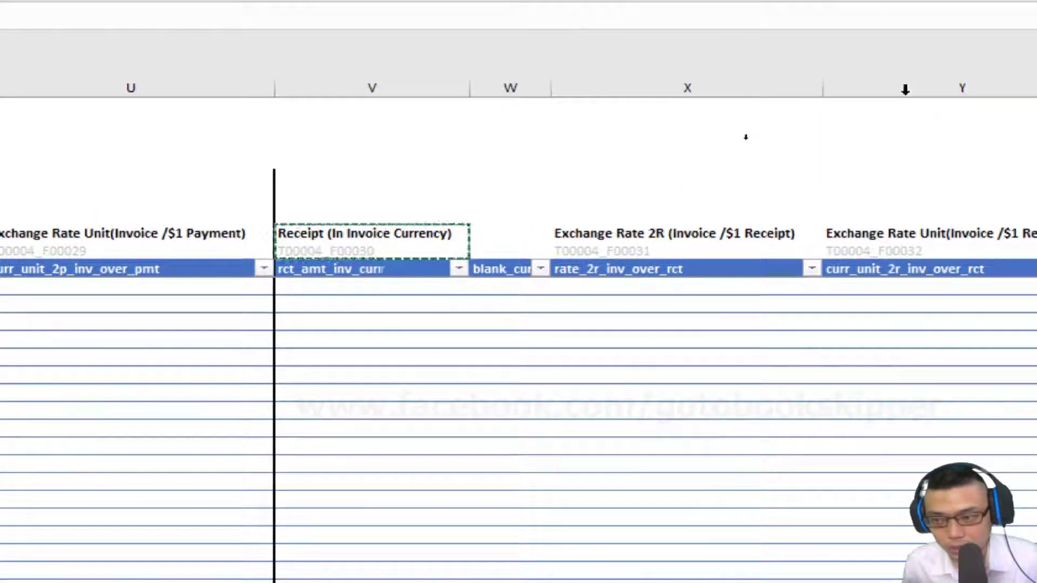
Apply a thick right border to the cells AC2:AC34 of the mybookkeep sheet.
scroll(916, 190, right, 3)
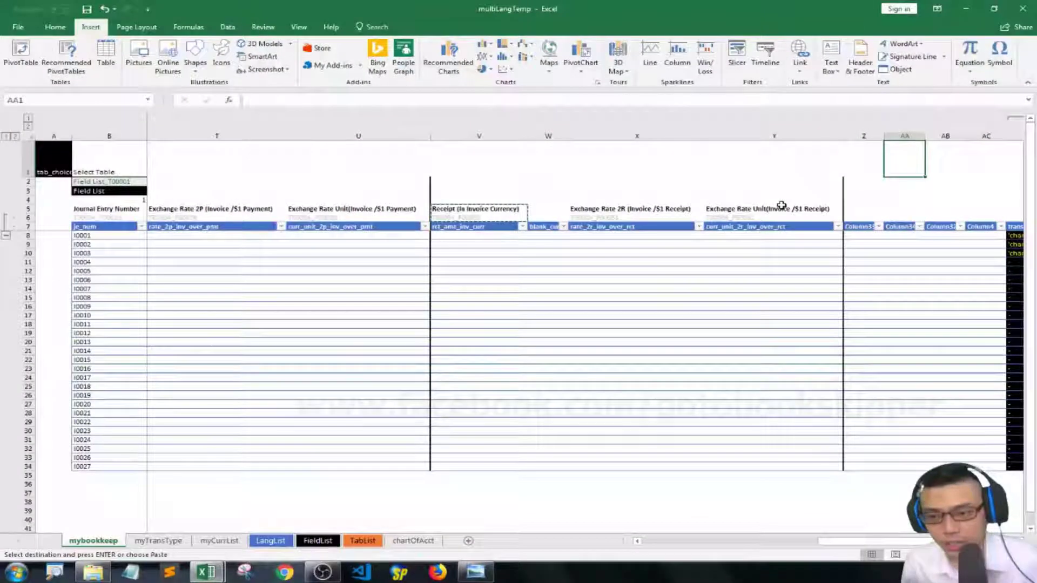
scroll(780, 193, right, 3)
click(780, 193)
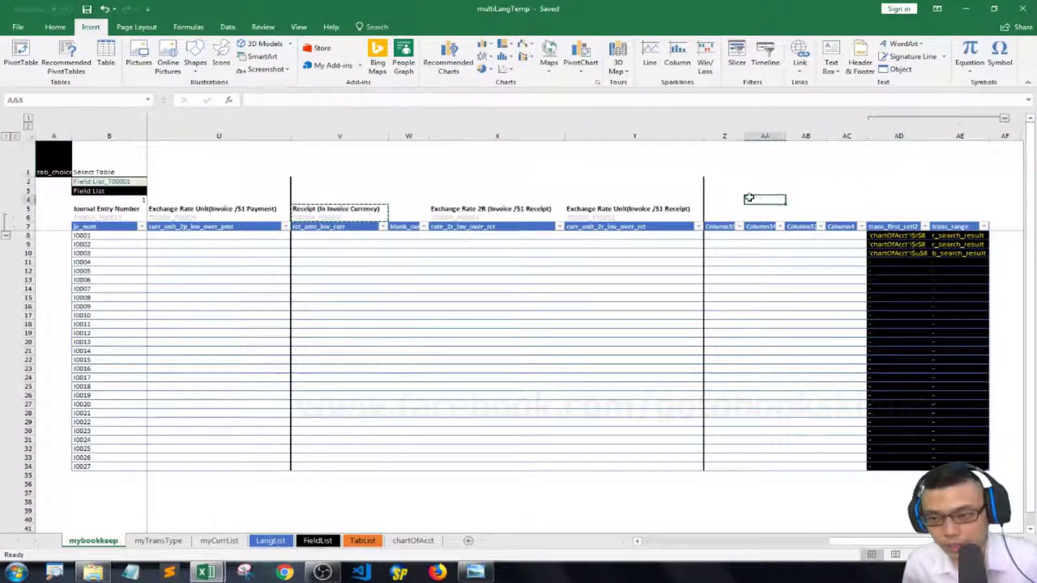
drag(845, 217, 843, 179)
key(ctrl+shift+Down)
key(ctrl+1)
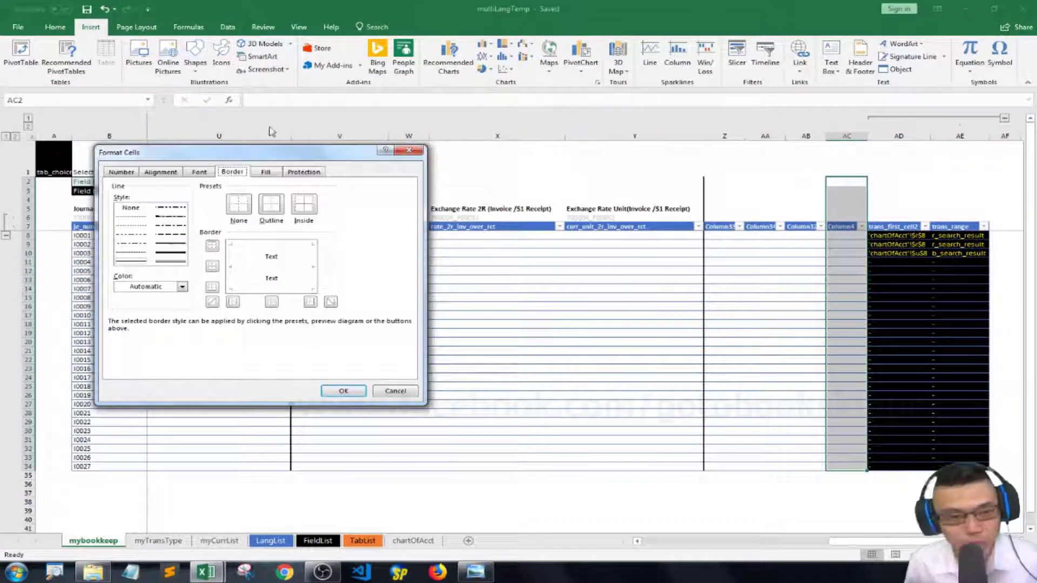
click(180, 248)
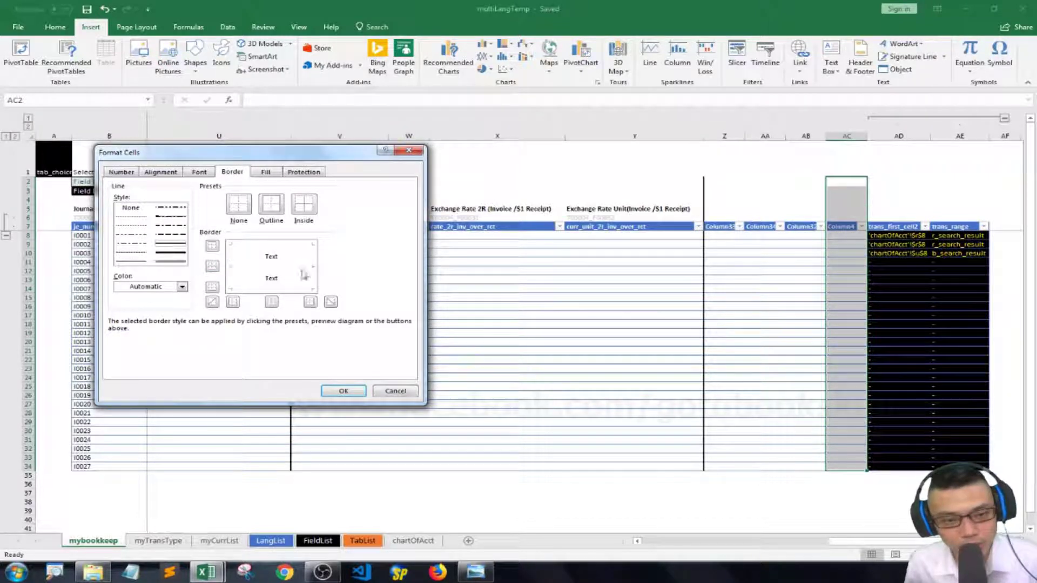
click(344, 391)
Enter the placeholder text "insert_text: Payment (Invoice Curr)" in cell T1.
key(Left)
key(Left)
key(Left)
key(Left)
key(Left)
key(Left)
key(Left)
key(Left)
key(Left)
key(Left)
key(Left)
key(Left)
key(Left)
key(Left)
key(Left)
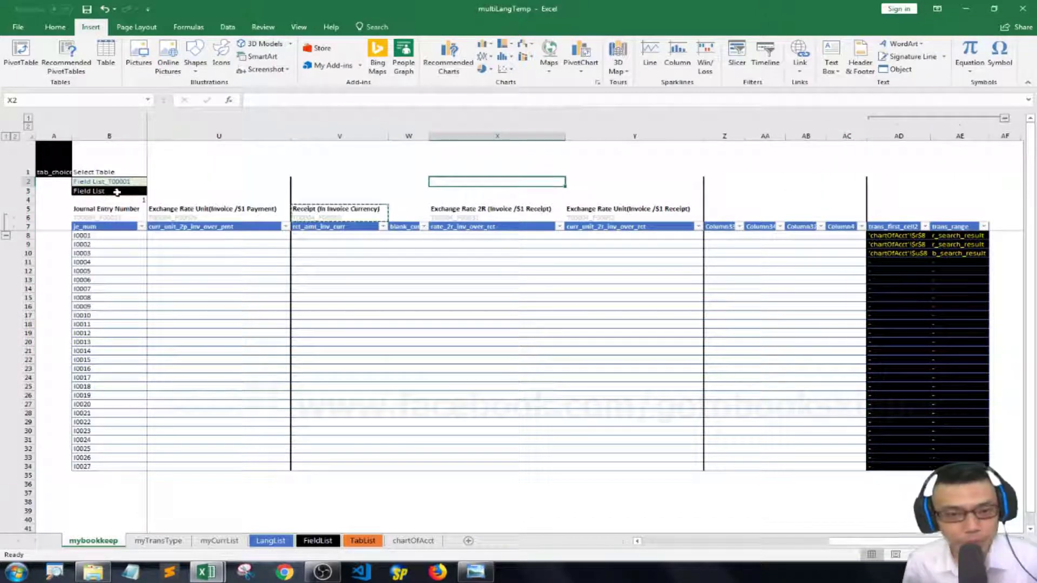
key(Right)
key(Right)
key(Right)
key(Right)
key(Right)
key(Right)
key(Right)
key(Right)
key(Left)
key(Left)
key(Up)
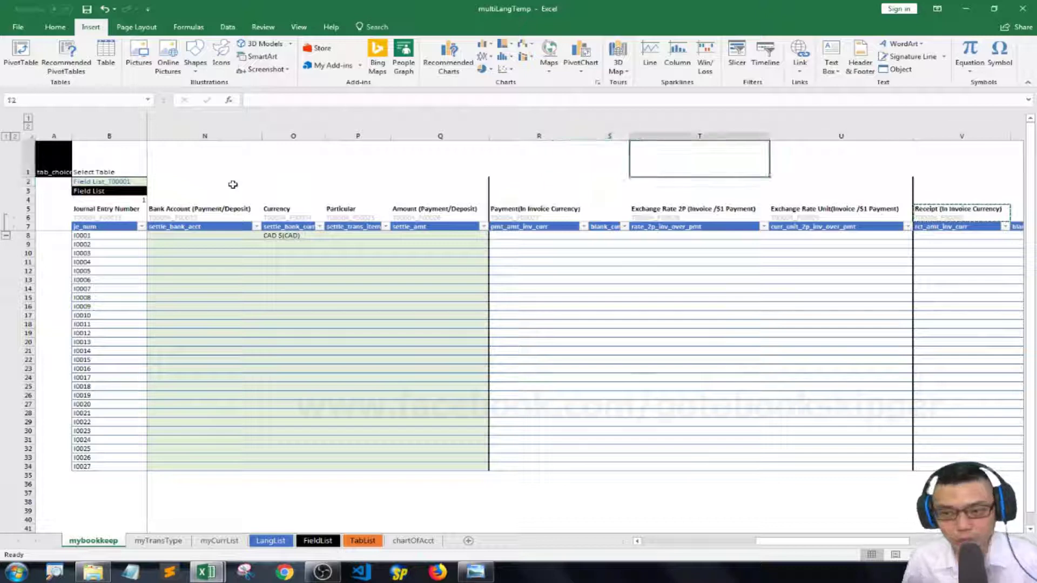
text(in)
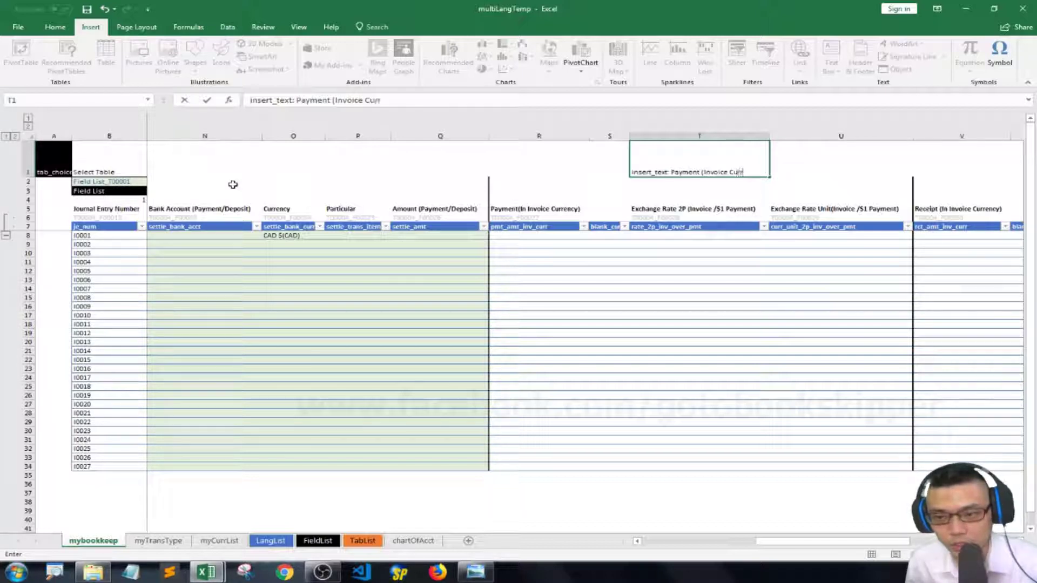
text(r))
key(ctrl+Return)
Copy the placeholder from T1 to X1 and change its wording to "insert_text: Receipt (Invoice Curr)".
key(ctrl+c)
key(Right)
key(Right)
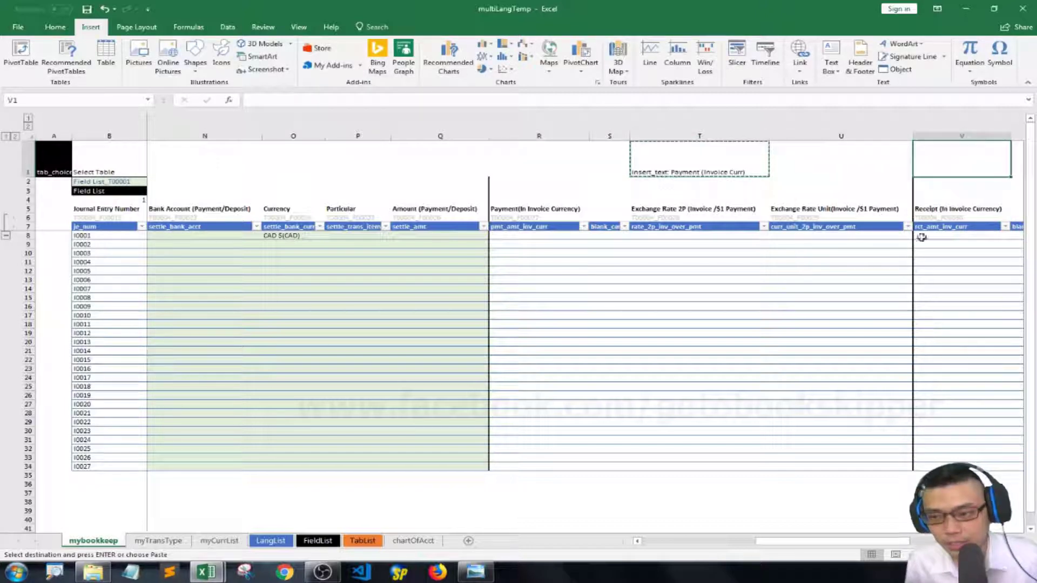
key(Right)
key(Right)
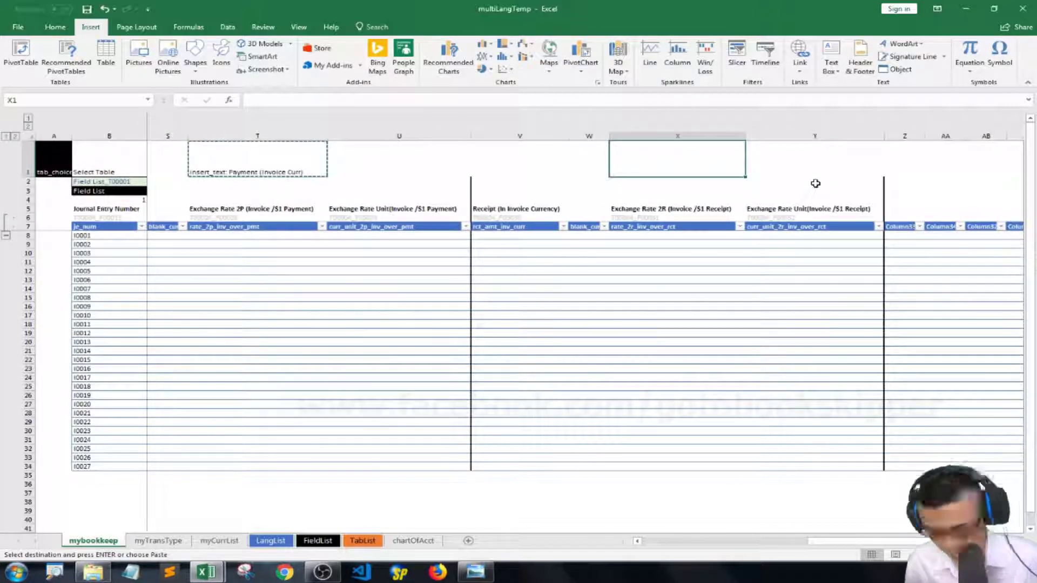
key(ctrl+v)
double_click(622, 154)
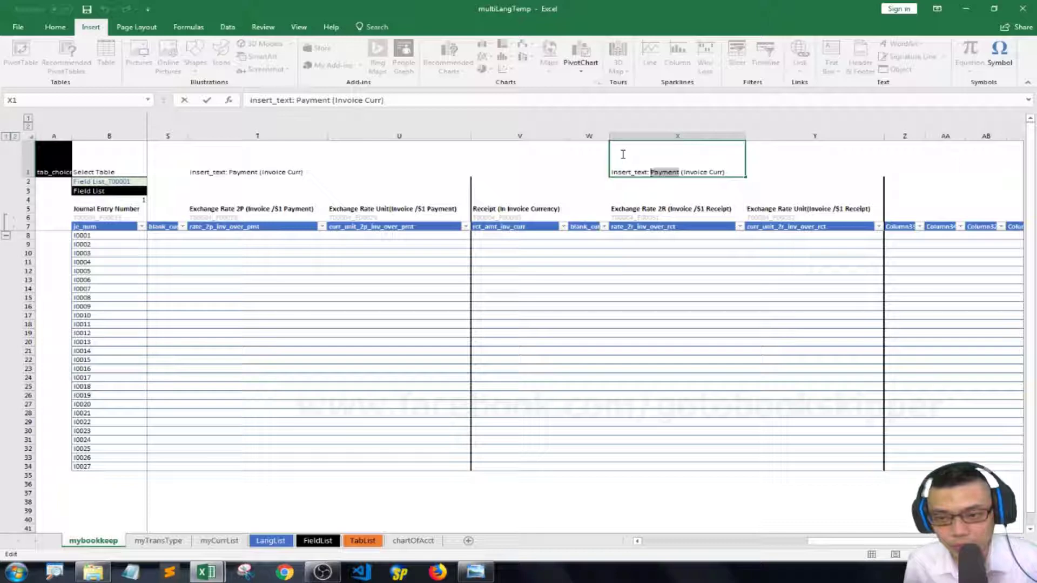
text(Receipt)
key(Return)
Switch to the forex_back image in Windows Photo Viewer and examine the deposit columns of the foreign exchange input interface.
key(Right)
key(Right)
key(Right)
key(Right)
key(Right)
key(Right)
click(206, 571)
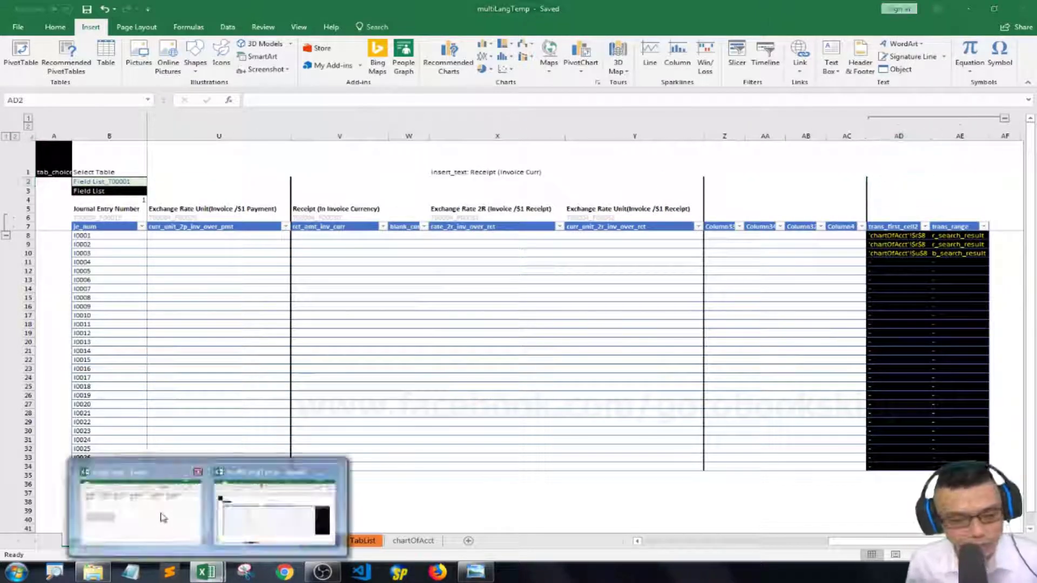
click(161, 517)
click(475, 572)
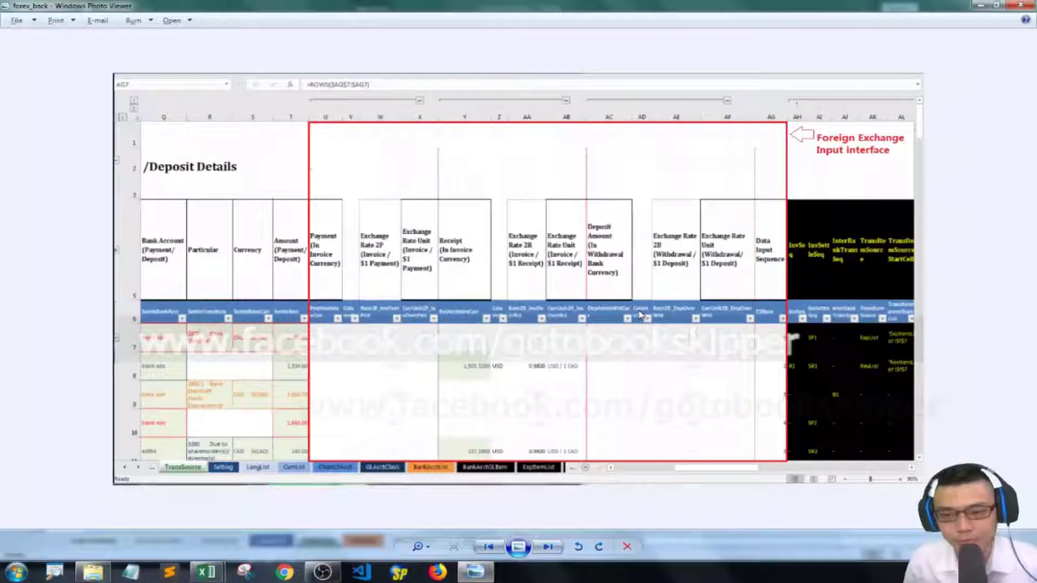
Switch back to the multiLangTemp workbook and copy the field name dep_amt_wtd_curr from B72 of the FieldList sheet.
click(210, 573)
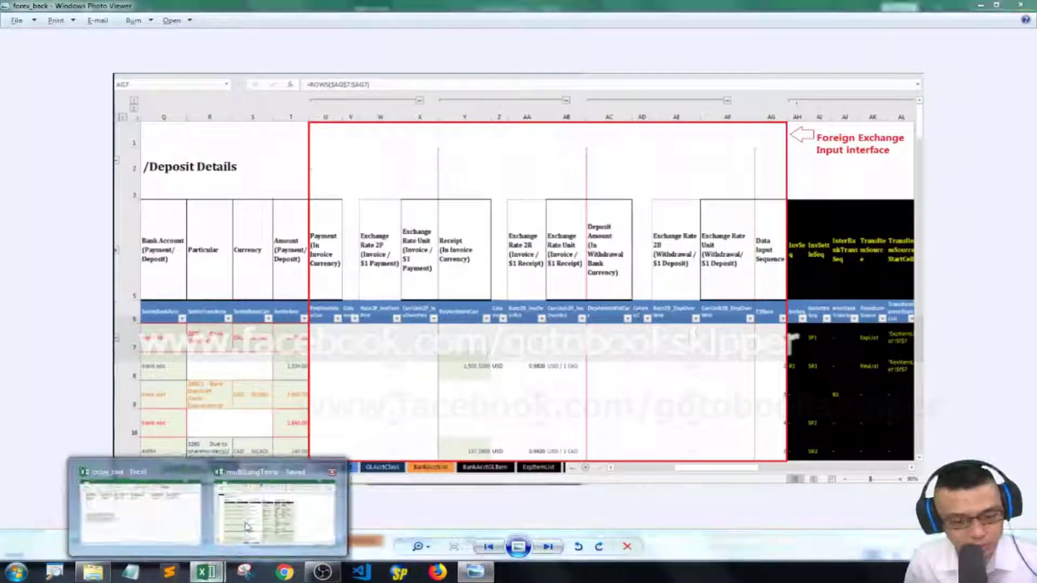
click(272, 511)
key(ctrl+c)
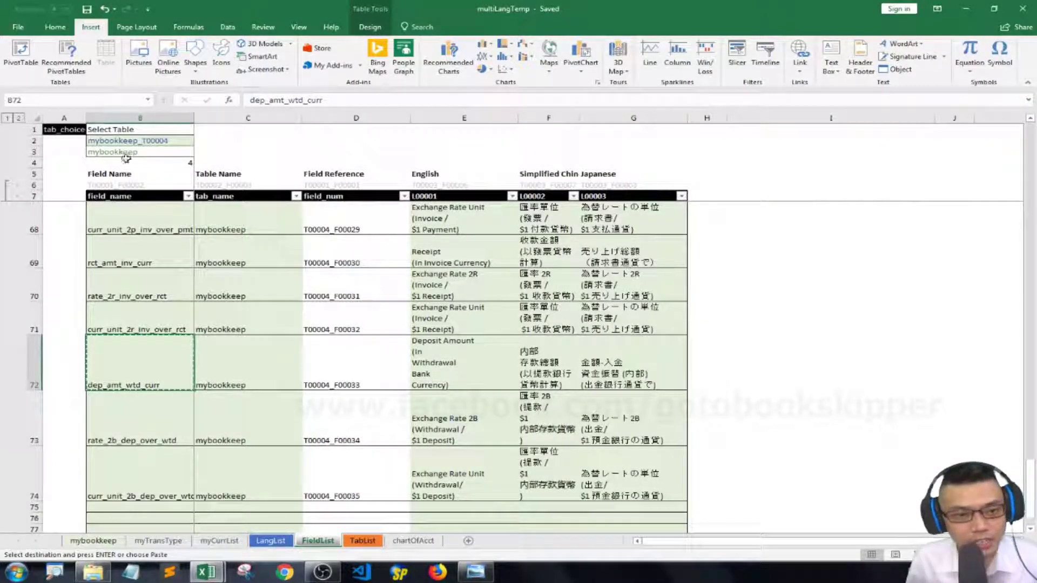
Rename the header in Z7 of the mybookkeep table as dep_amt_wtd_curr and autofit the width of column Z.
click(94, 540)
key(Right)
key(Right)
key(Right)
key(Right)
key(Right)
key(Right)
key(Right)
key(Right)
key(Right)
key(Right)
key(Right)
key(Right)
key(Right)
key(Right)
key(Right)
key(Right)
key(Right)
key(Right)
key(Right)
key(Right)
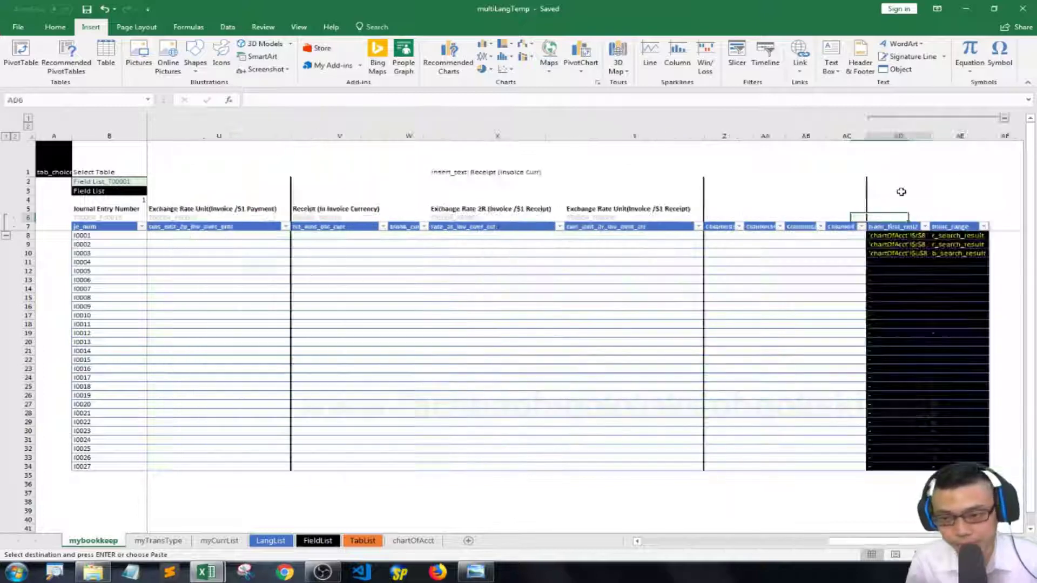
key(Left)
key(Left)
key(Left)
key(Left)
key(Left)
key(Left)
key(Left)
key(Left)
key(Left)
key(Left)
key(Down)
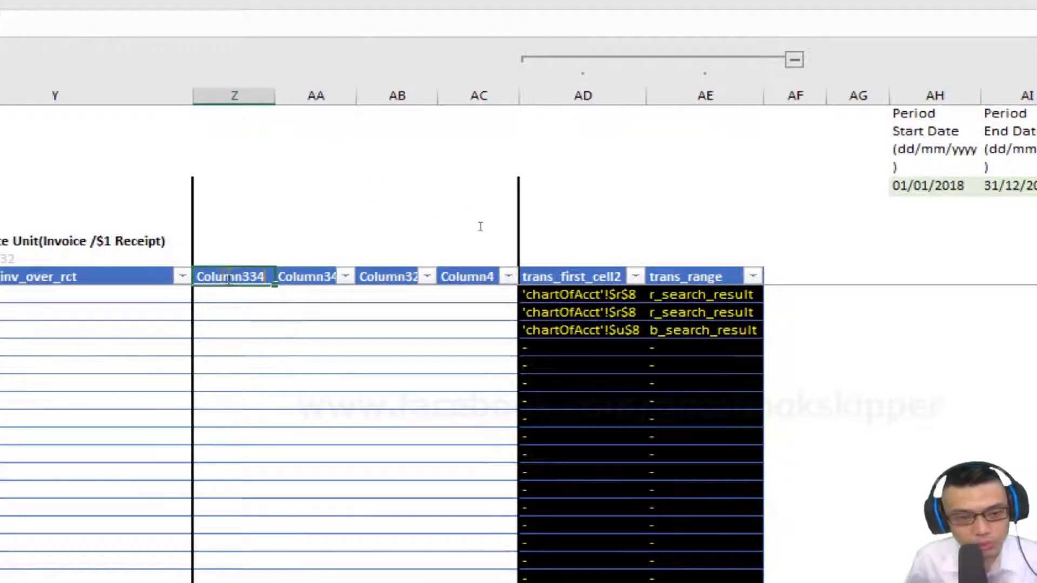
key(BackSpace)
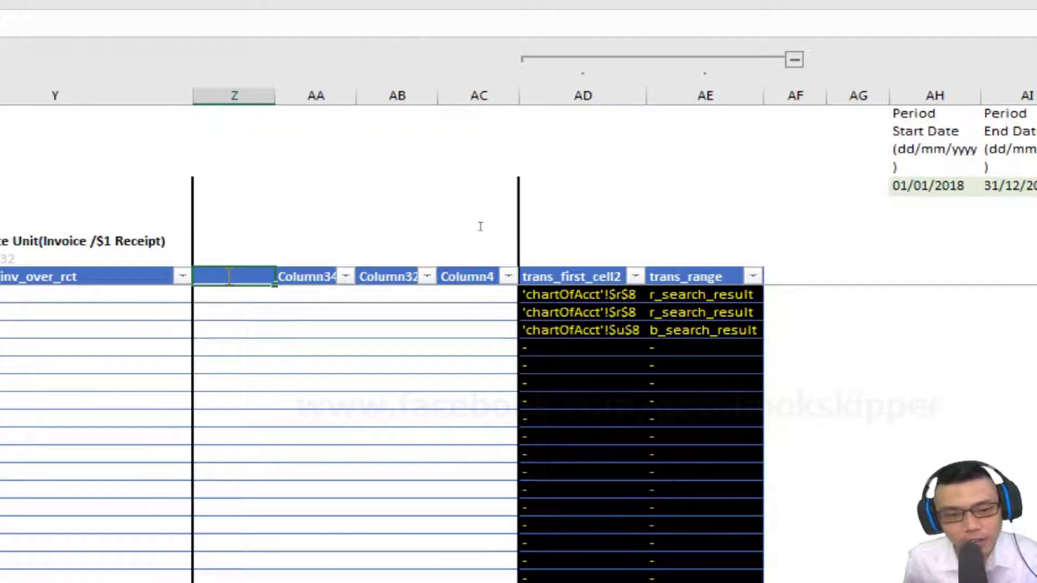
key(ctrl+v)
key(Tab)
double_click(274, 96)
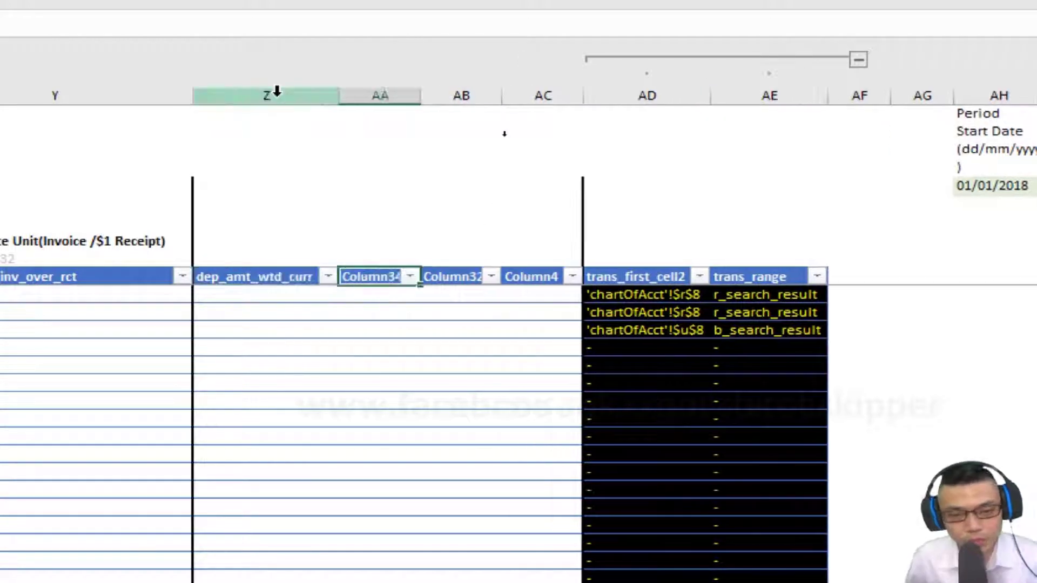
Enter blank_curr as the header in cell AA7 of the mybookkeep table.
text(blan)
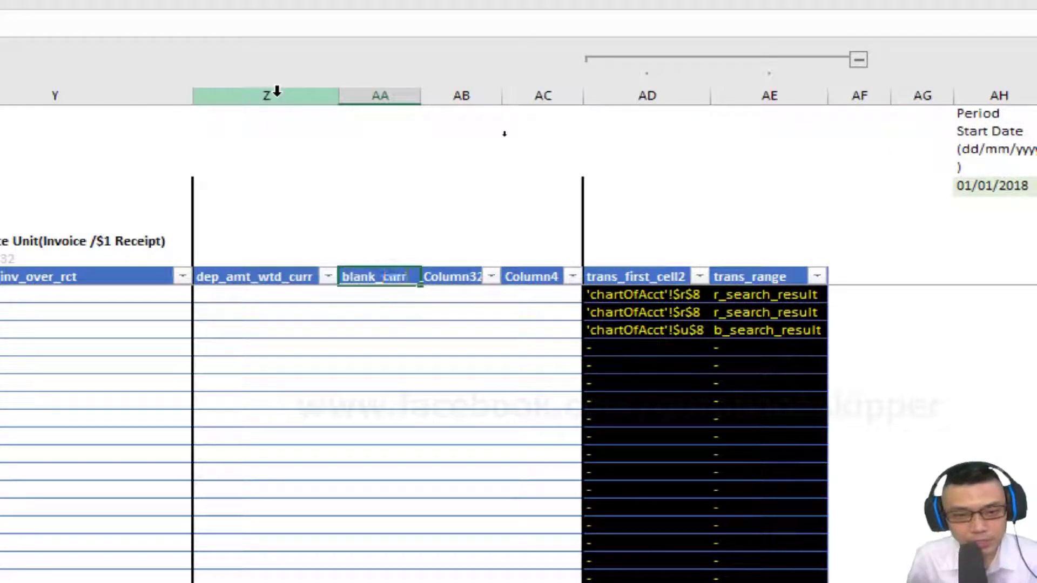
text(k_curr)
key(ctrl+Return)
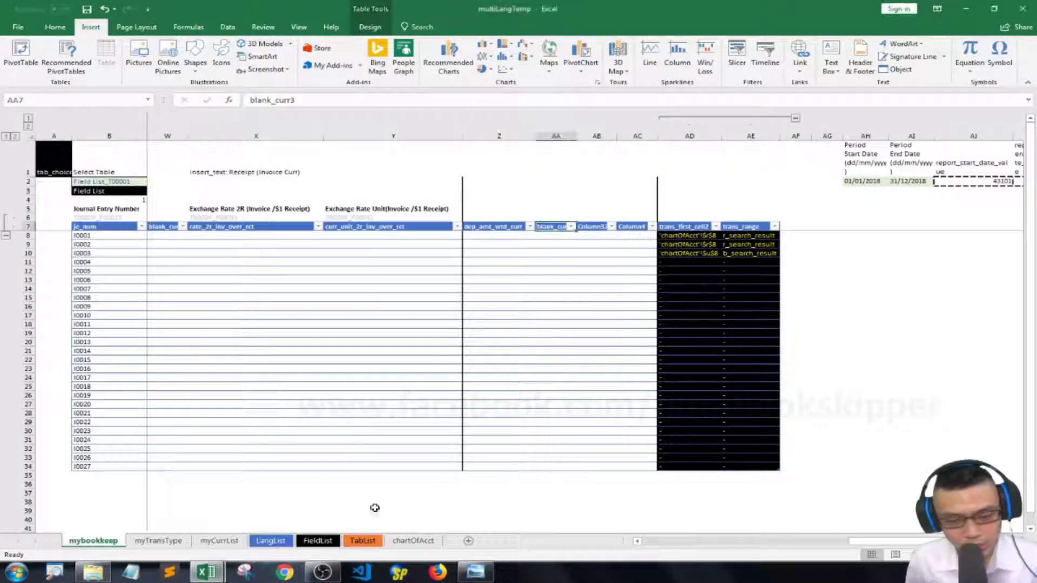
Copy the field names rate_2b_dep_over_wtd and curr_unit_2b_dep_over_wtd from B73:B74 of the FieldList sheet.
click(319, 540)
click(151, 409)
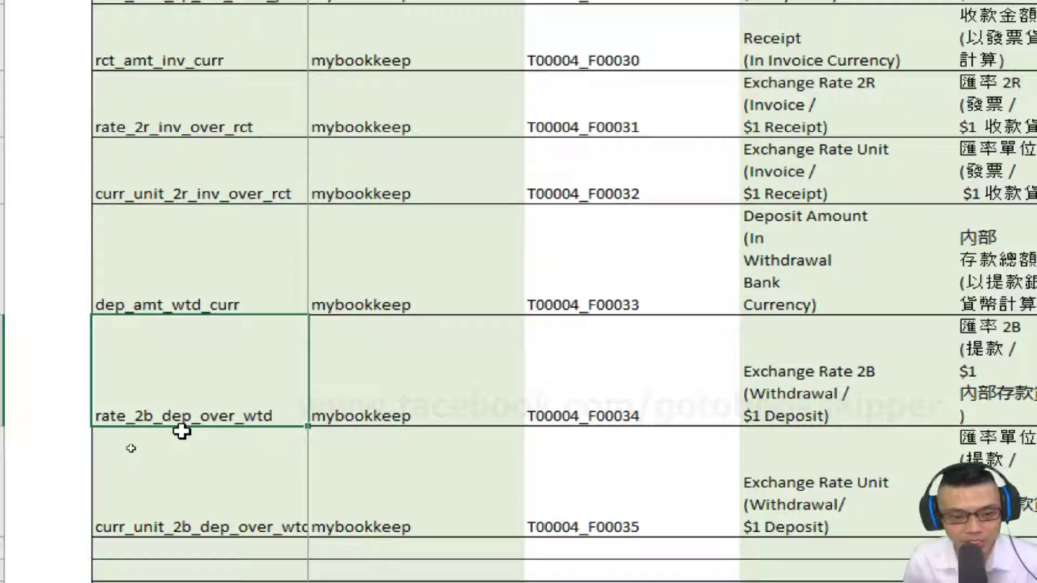
click(357, 403)
key(Left)
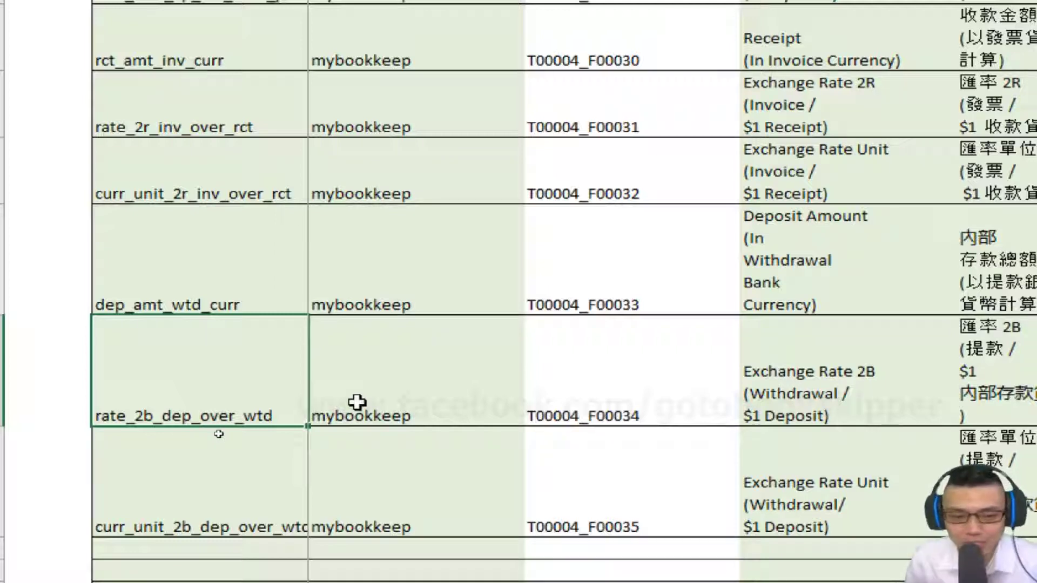
key(shift+Down)
key(ctrl+c)
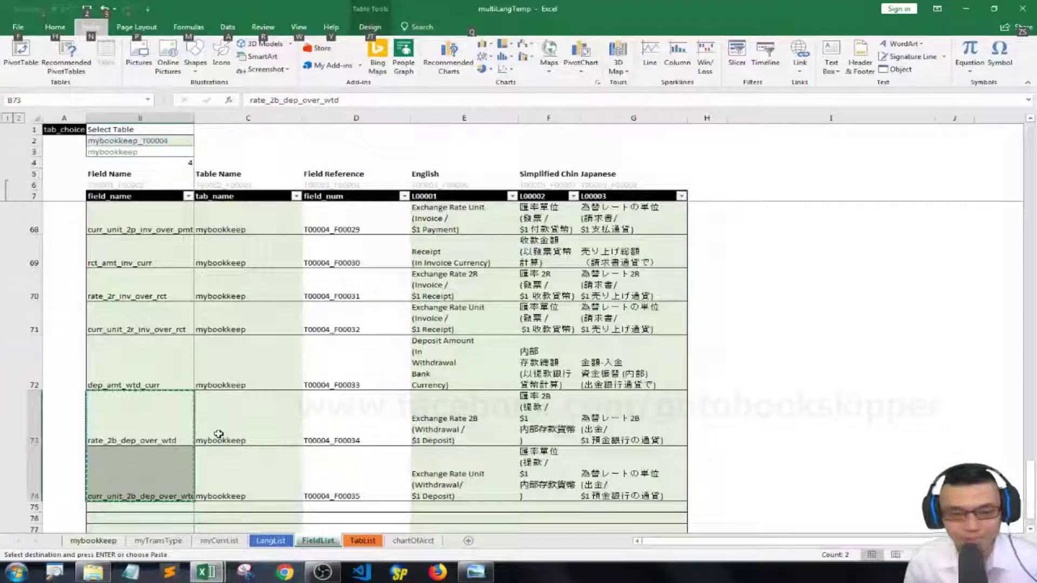
Paste the copied field names as transposed values into header cells AB7:AC7 of the mybookkeep table.
click(128, 153)
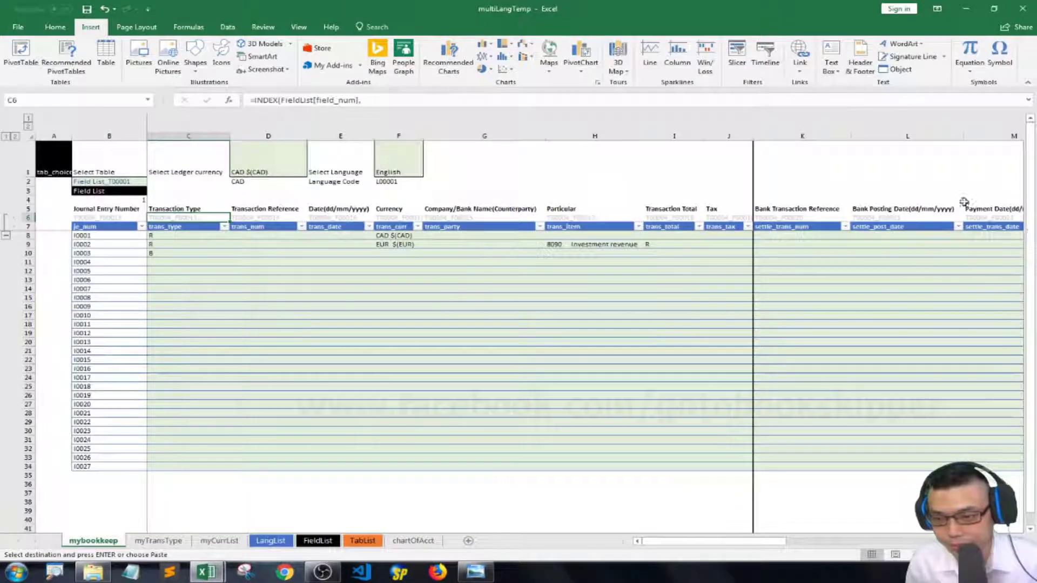
click(964, 202)
key(Right)
key(Right)
key(Right)
key(Right)
key(Right)
key(Right)
key(Right)
key(Right)
key(Right)
key(Right)
key(Right)
key(Right)
key(Right)
key(Right)
key(Right)
key(Right)
key(Left)
key(Down)
key(Down)
key(Down)
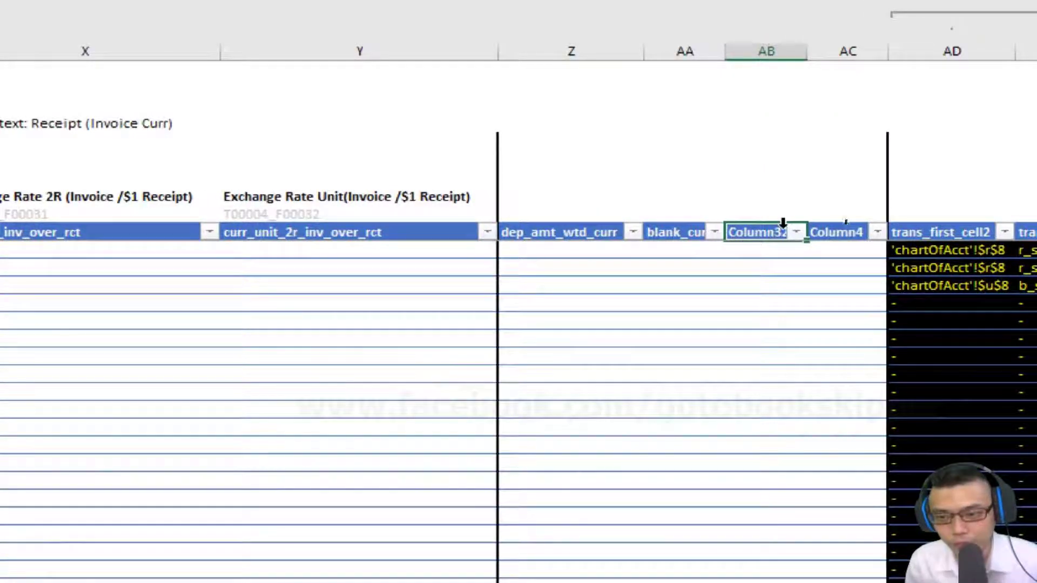
right_click(756, 235)
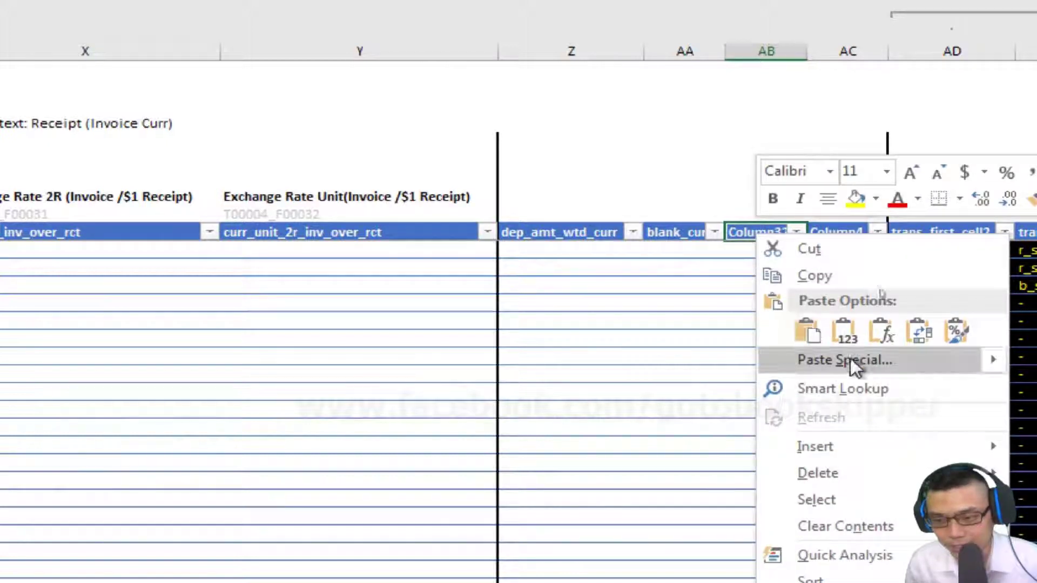
click(851, 358)
click(654, 273)
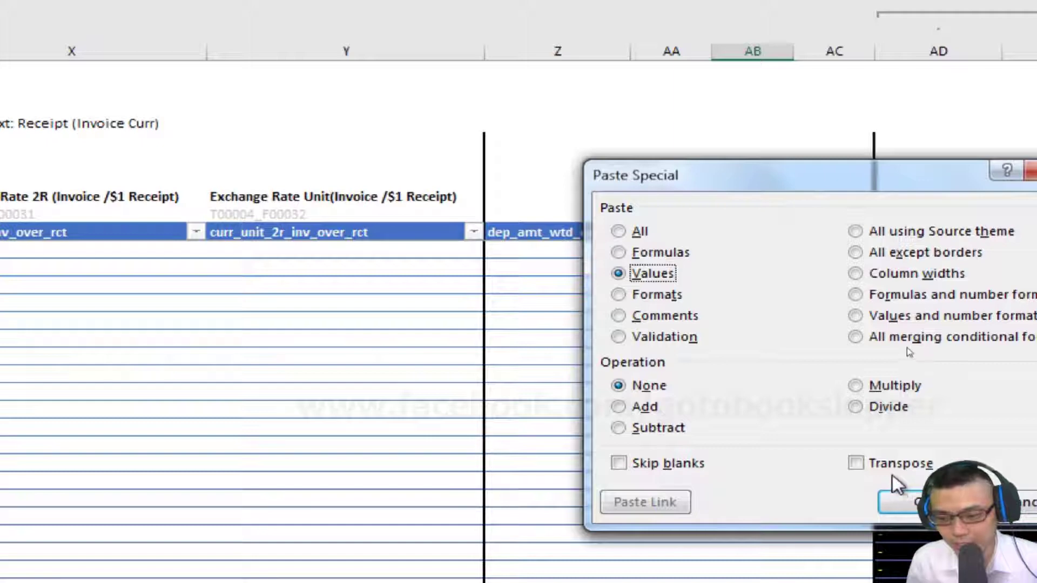
click(898, 468)
click(924, 501)
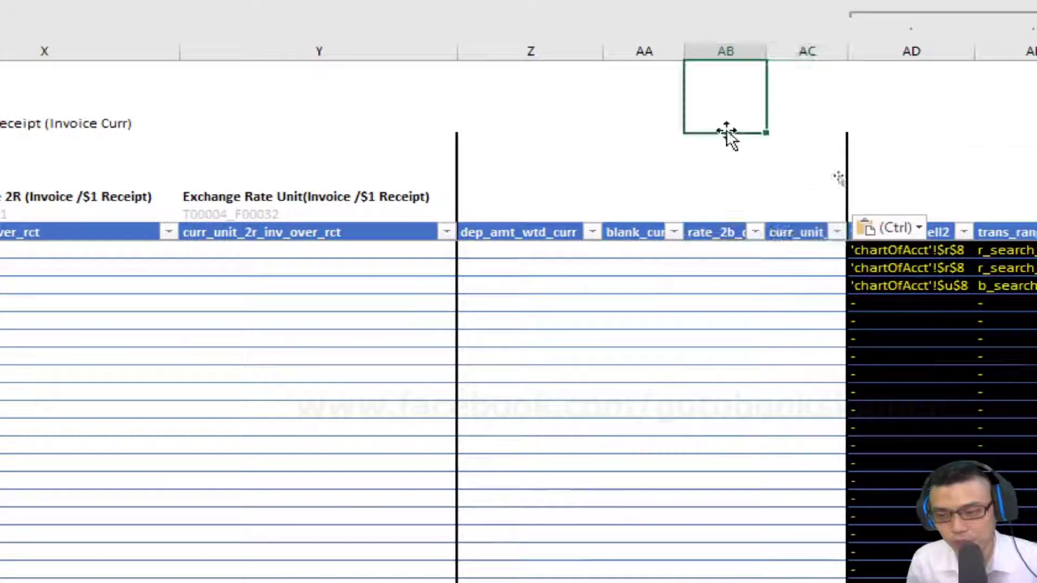
Copy the heading and field reference formulas in Y5:Y6 and paste only the formulas into Z5:Z6 and AB5:AC6.
key(Left)
key(Left)
key(Left)
key(ctrl+Down)
key(shift+Down)
key(ctrl+c)
key(Right)
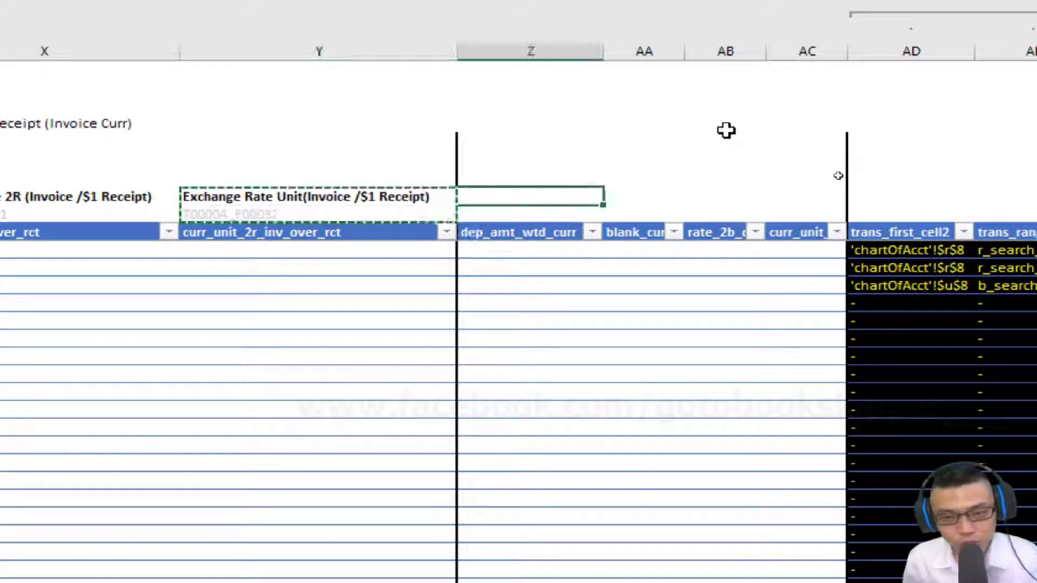
key(shift+Down)
drag(724, 196, 789, 213)
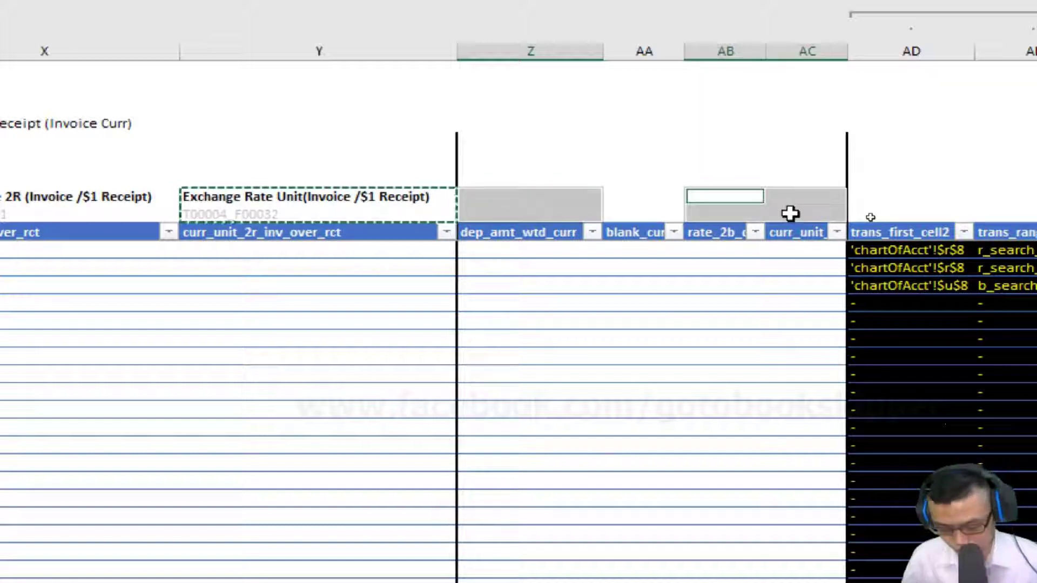
right_click(603, 211)
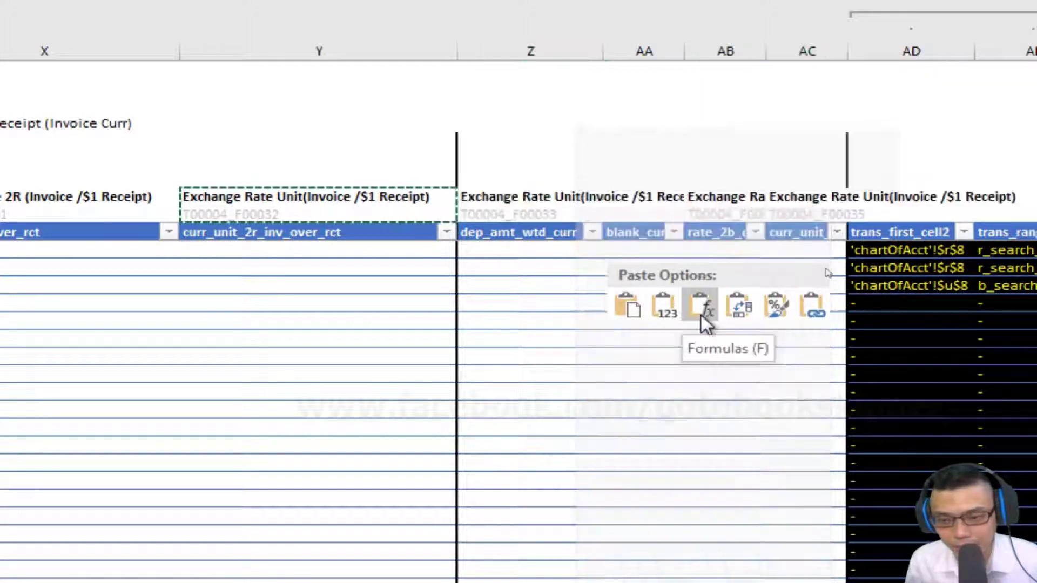
click(701, 315)
Autofit column Z to its deposit amount heading and clear the pending copy selection.
click(609, 138)
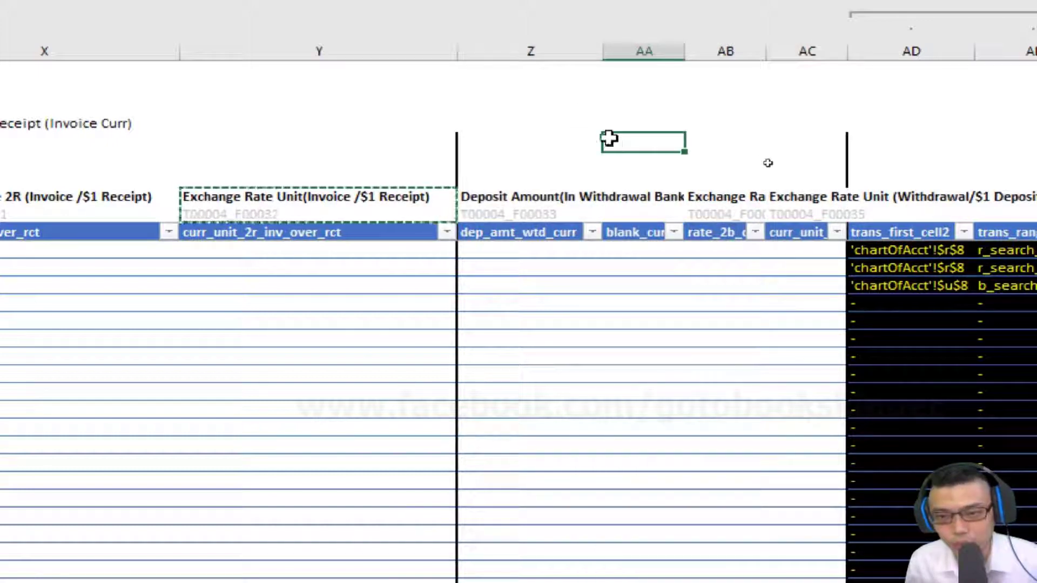
click(593, 50)
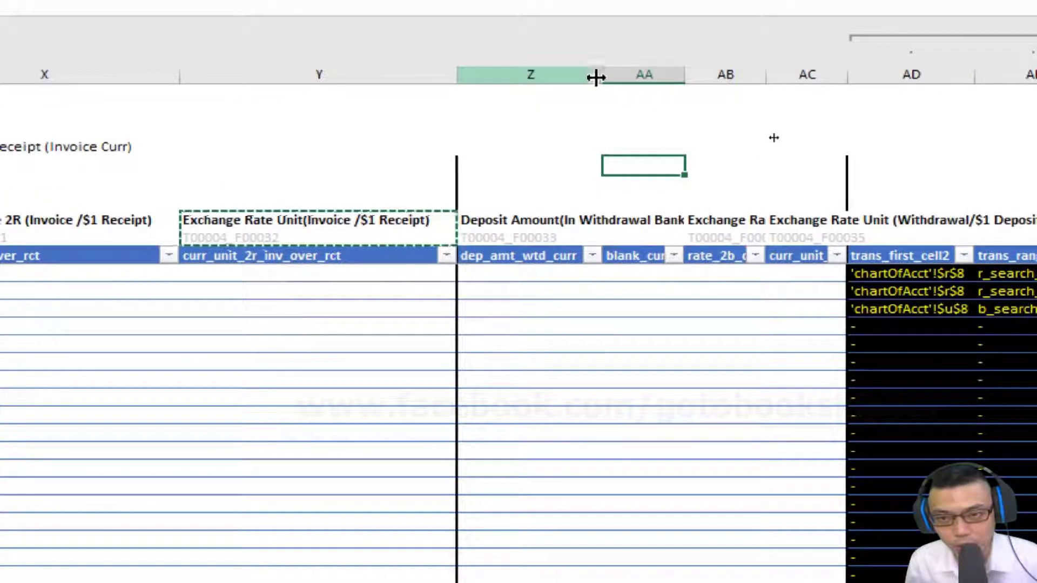
double_click(602, 78)
click(888, 168)
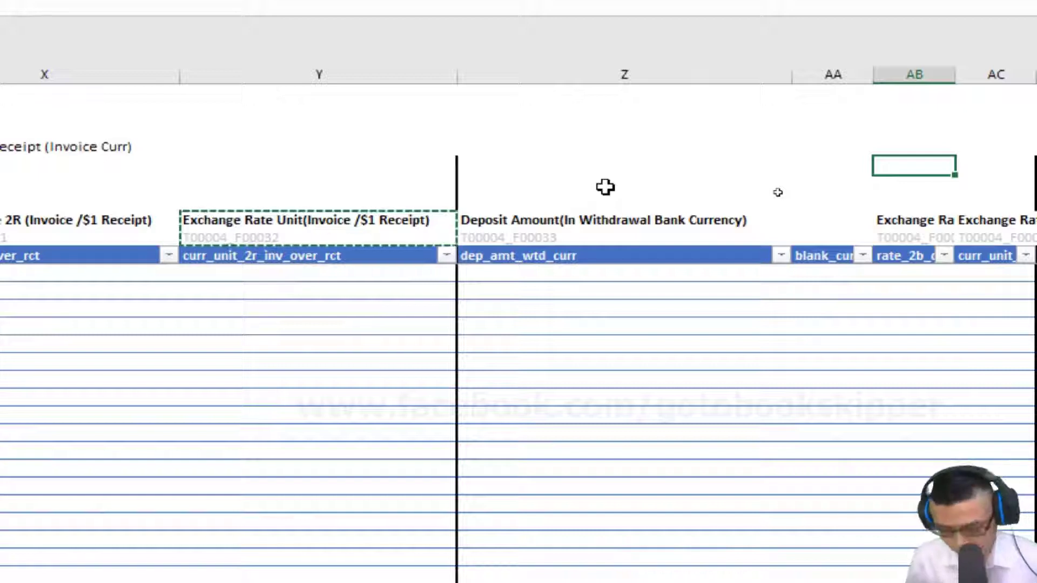
key(Escape)
click(569, 236)
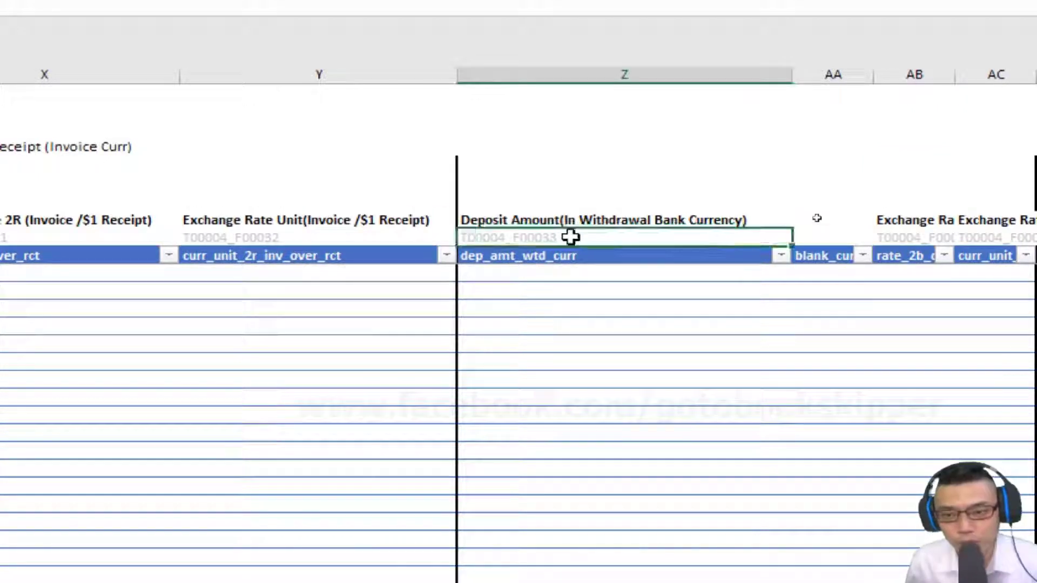
click(836, 206)
Widen columns AB and AC to fit their exchange rate and exchange rate unit headings.
drag(835, 219, 918, 238)
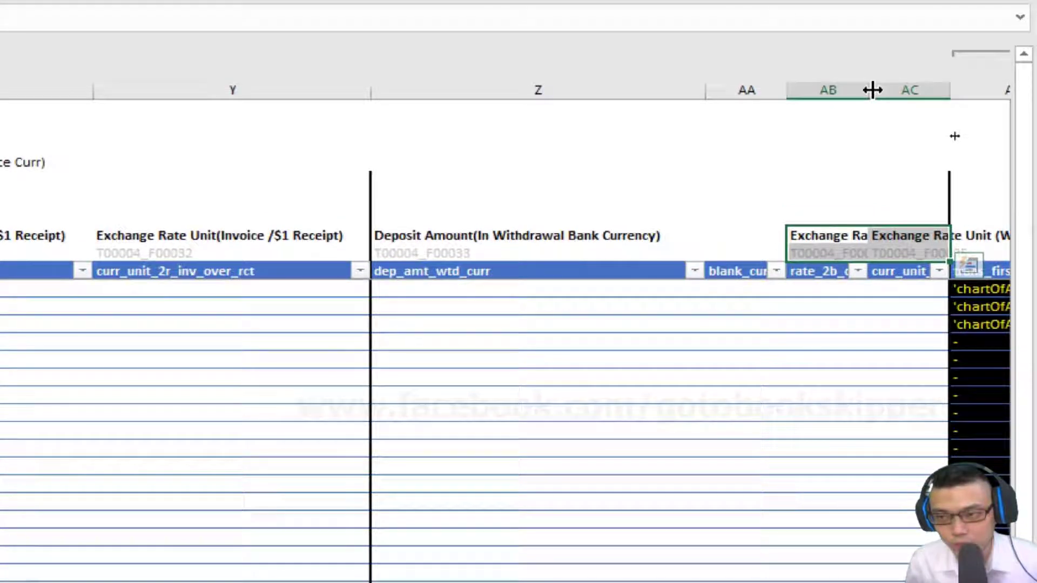
drag(869, 89, 1035, 174)
click(906, 154)
key(Right)
key(Right)
key(Right)
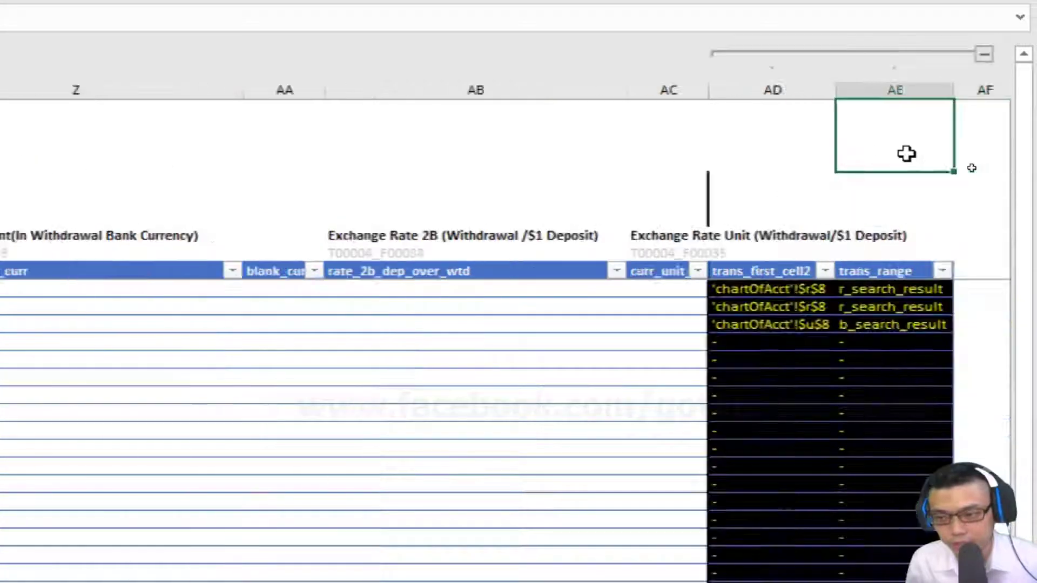
key(Left)
key(Left)
double_click(689, 88)
Enter the note "Insert_text: Interbank Transfer (Wtd Curr)" in cell AB1 above the Exchange Rate 2B column.
key(Down)
key(Down)
key(Down)
key(Left)
key(Left)
key(Left)
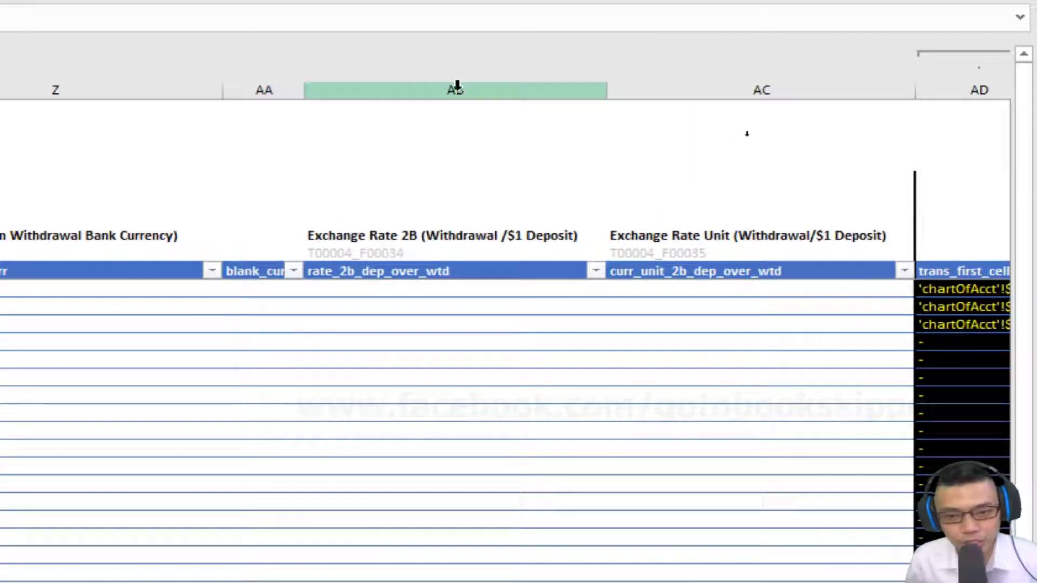
click(354, 162)
text(Insert_text: Interbank Transfer (Wtd Curr)
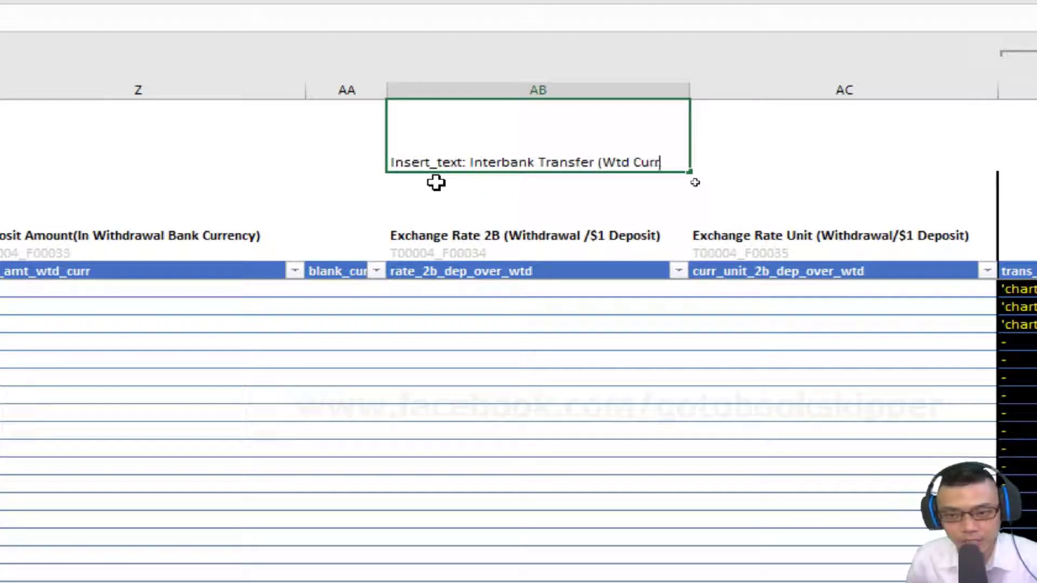
text())
key(Return)
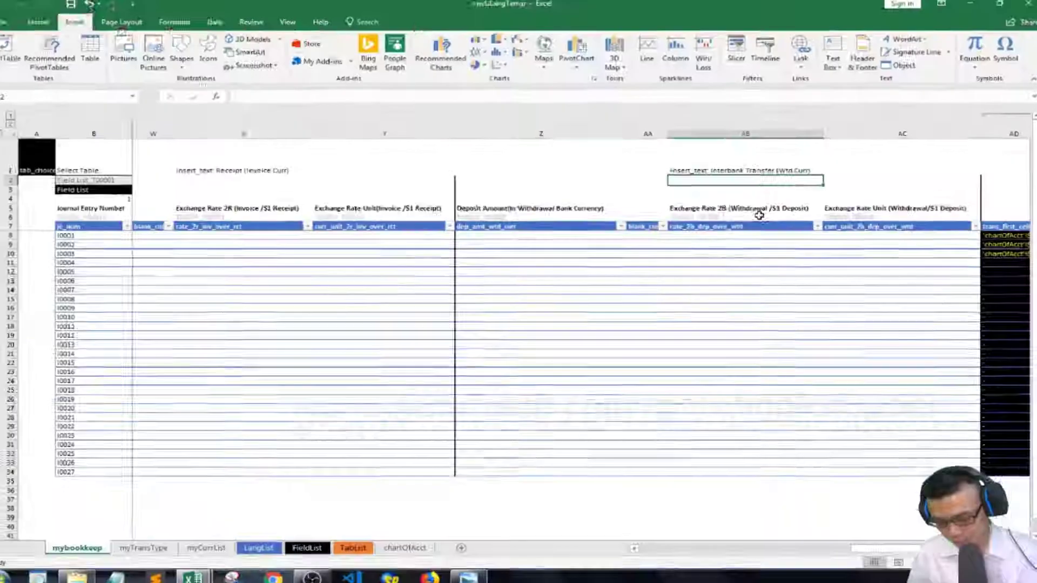